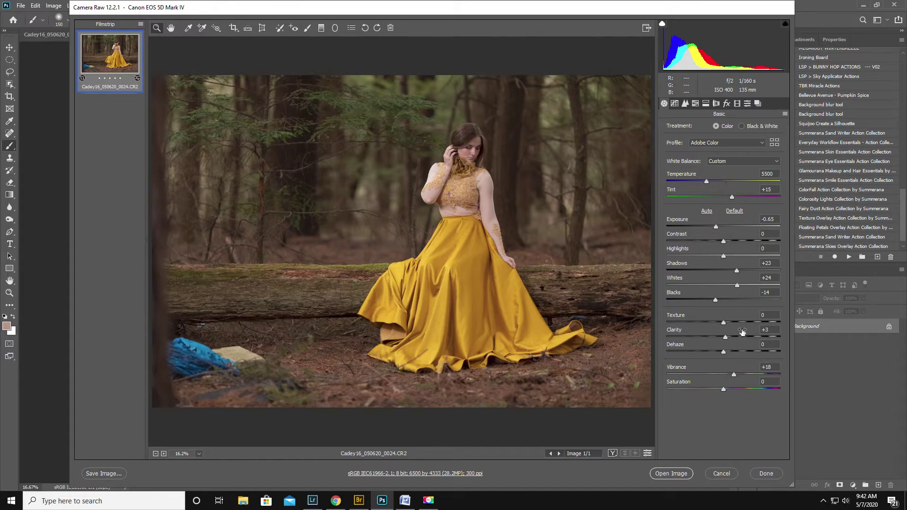
Step: Set Shadows to 0, Whites to +18, Blacks to -13 and Clarity to 0 in the photo's basic adjustments
double_click(736, 271)
left_click_drag(737, 285, 732, 286)
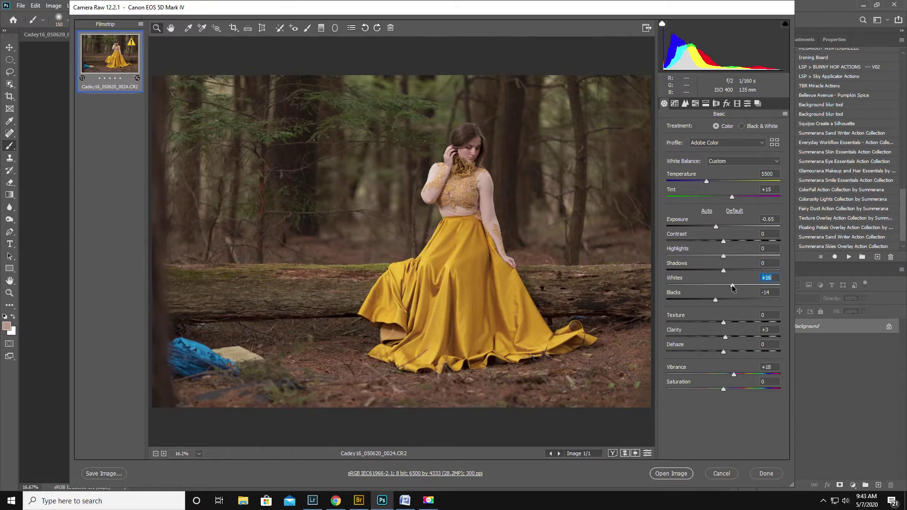
double_click(716, 300)
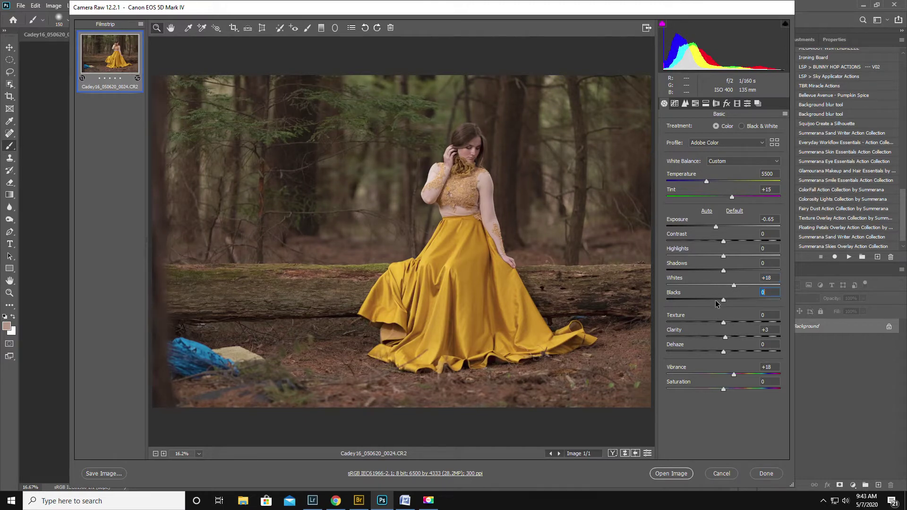
left_click_drag(724, 300, 715, 299)
double_click(725, 338)
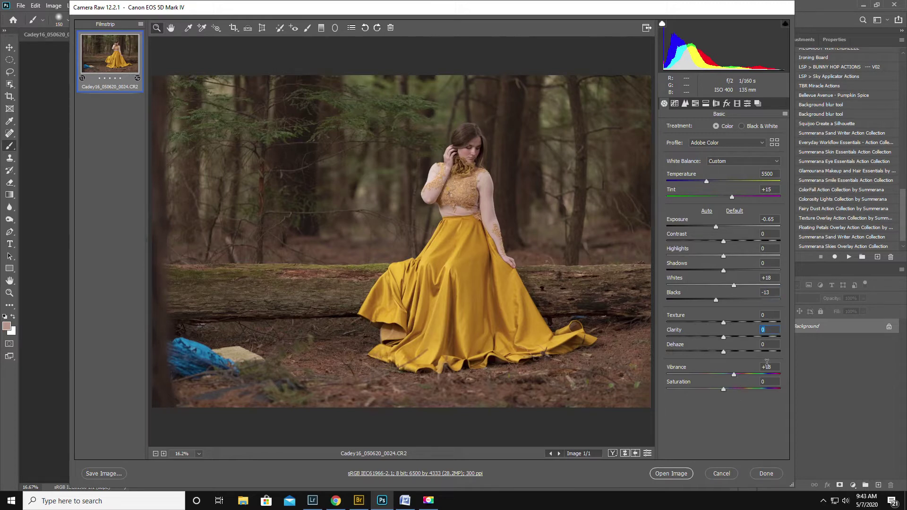
Step: Raise the Darks value of the parametric tone curve to +18
left_click(674, 103)
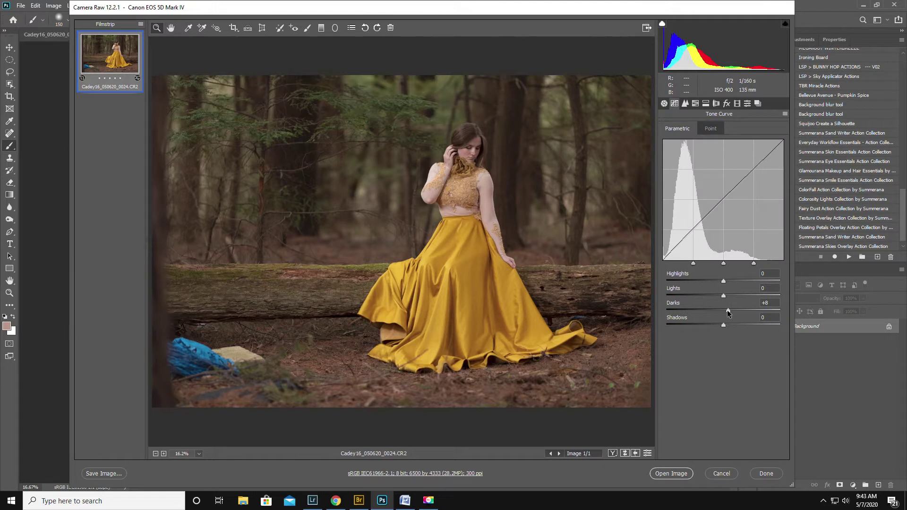
left_click_drag(728, 312, 734, 312)
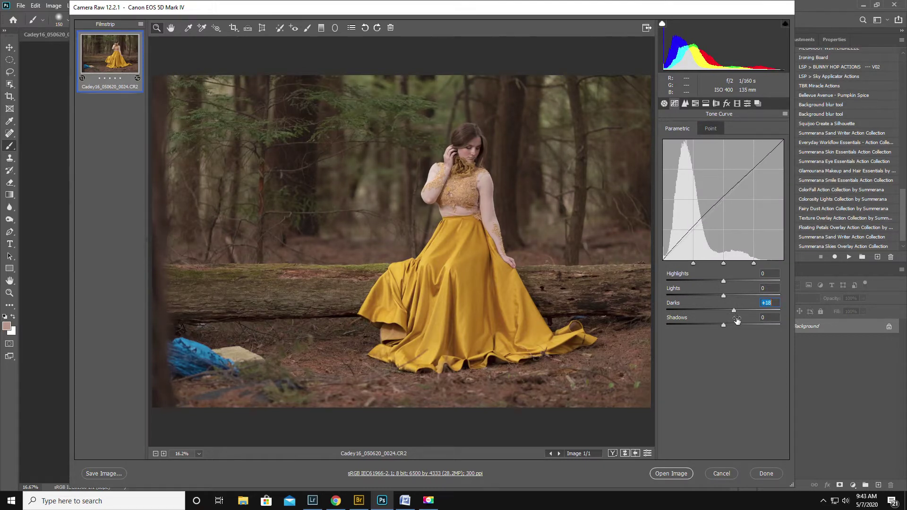
Step: Compare the photo with the lens profile corrections disabled and enabled, leaving them enabled
left_click(685, 103)
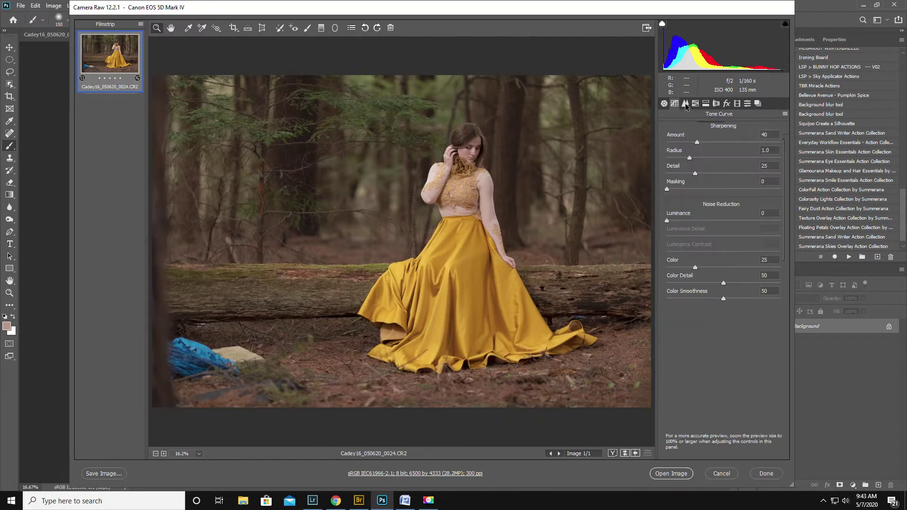
left_click(716, 103)
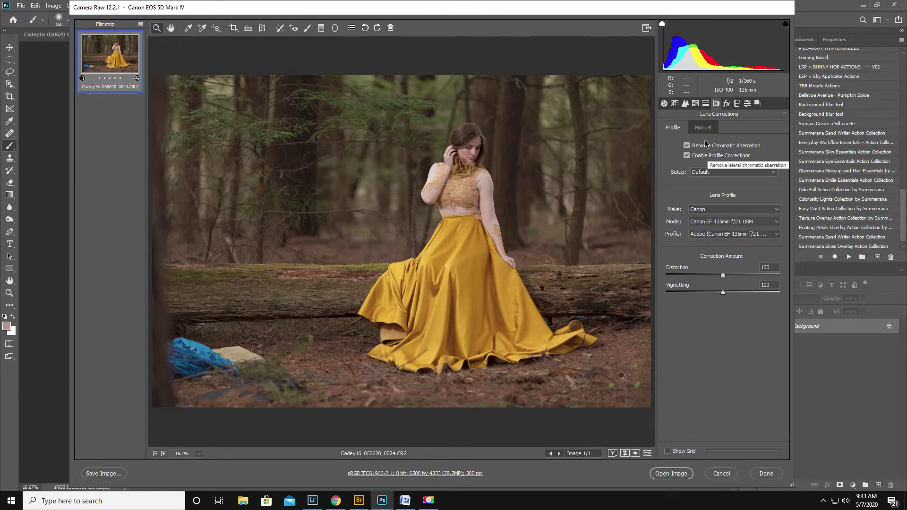
left_click(687, 155)
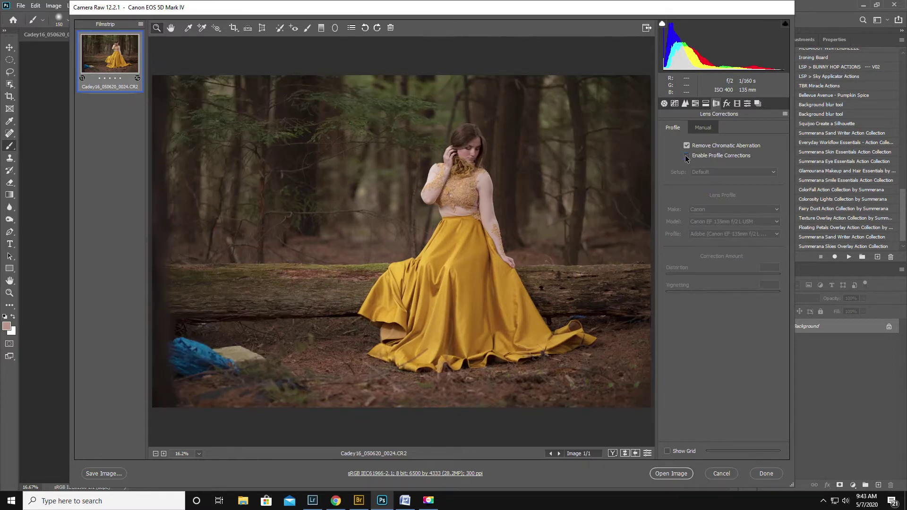
left_click(687, 155)
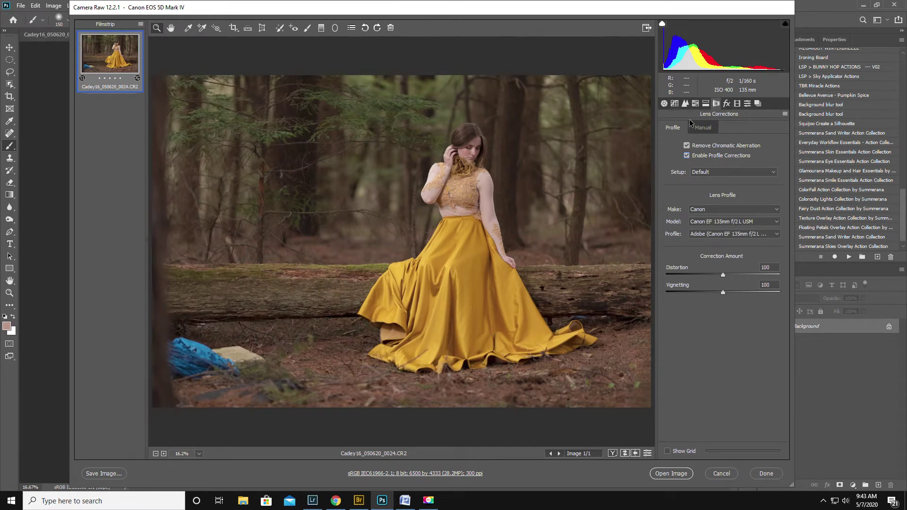
Step: Return to the basic adjustments and open the adjusted raw image in Photoshop
left_click(663, 102)
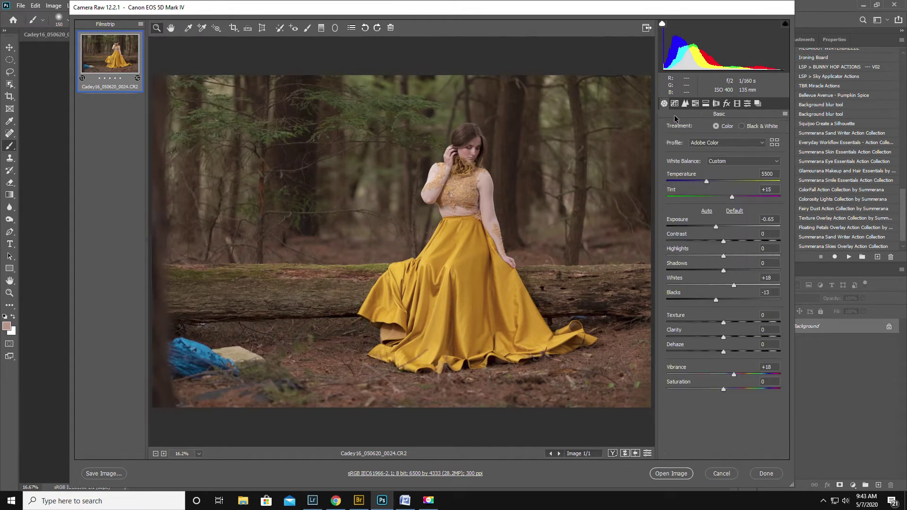
left_click(665, 474)
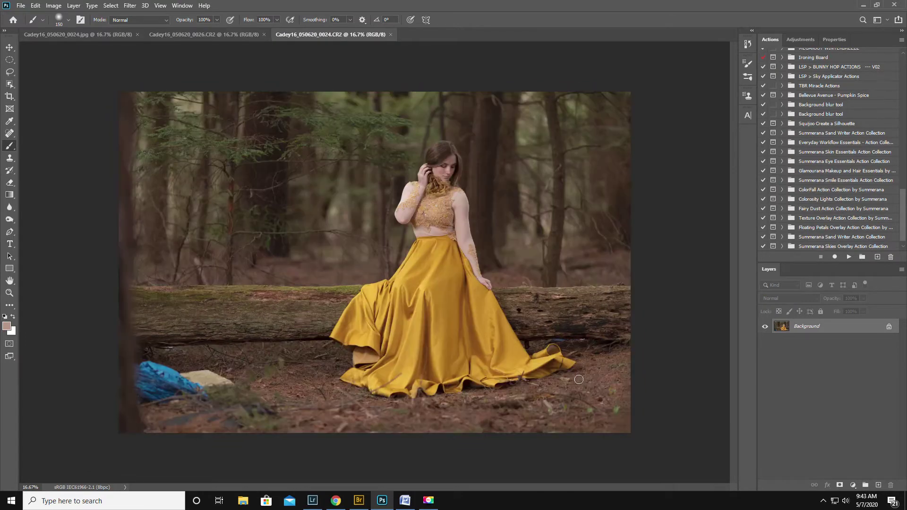
Step: Transfer the selected flowing part of the skirt from the 0026.CR2 photo into the 0024.CR2 photo, placing it over the skirt
left_click(195, 34)
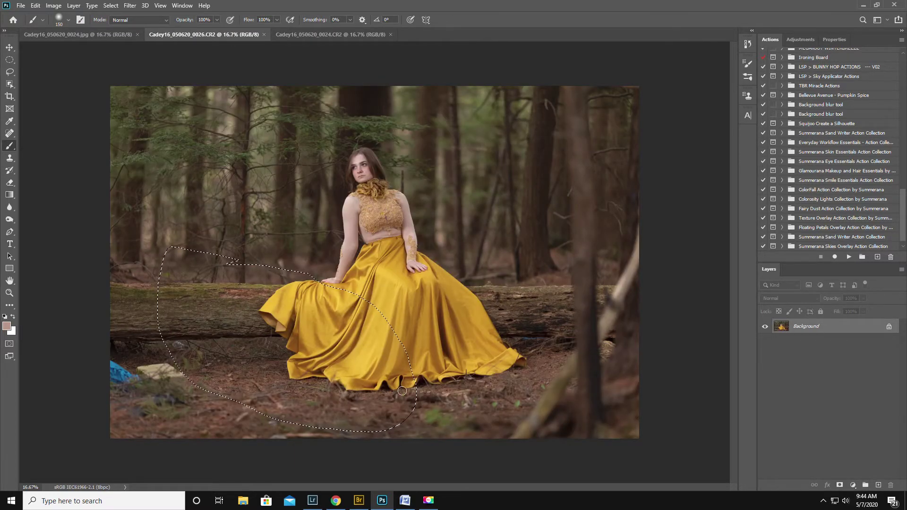
left_click(9, 72)
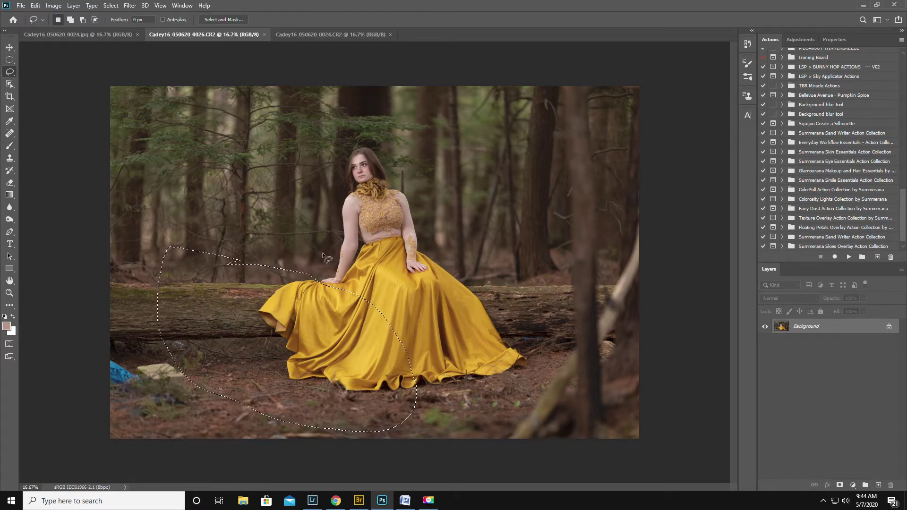
left_click(10, 48)
mouse_move(243, 318)
left_mouse_down()
mouse_move(293, 173)
mouse_move(310, 38)
mouse_move(257, 254)
mouse_move(289, 267)
mouse_move(275, 338)
mouse_move(321, 331)
left_mouse_up()
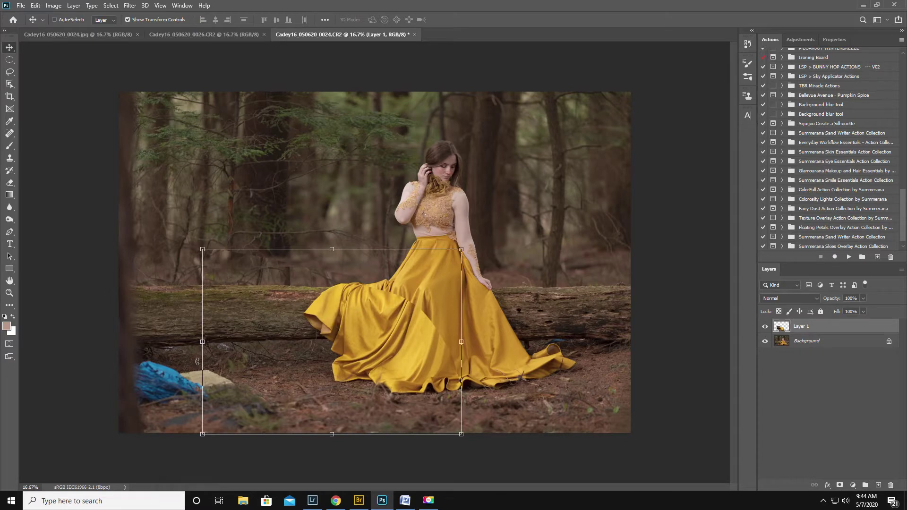
Step: Lower Layer 1's opacity to 58% so the original skirt shows through the added piece
left_click(9, 293)
left_click(204, 377)
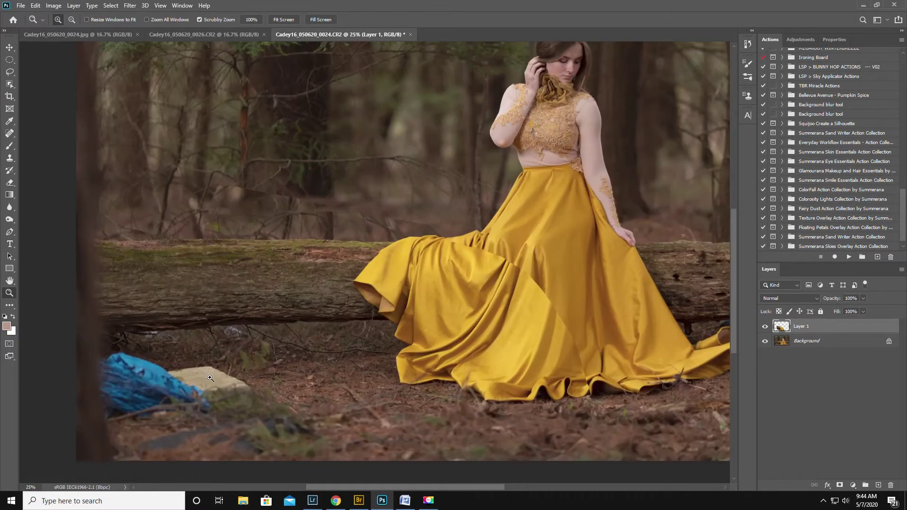
left_click_drag(833, 302, 804, 310)
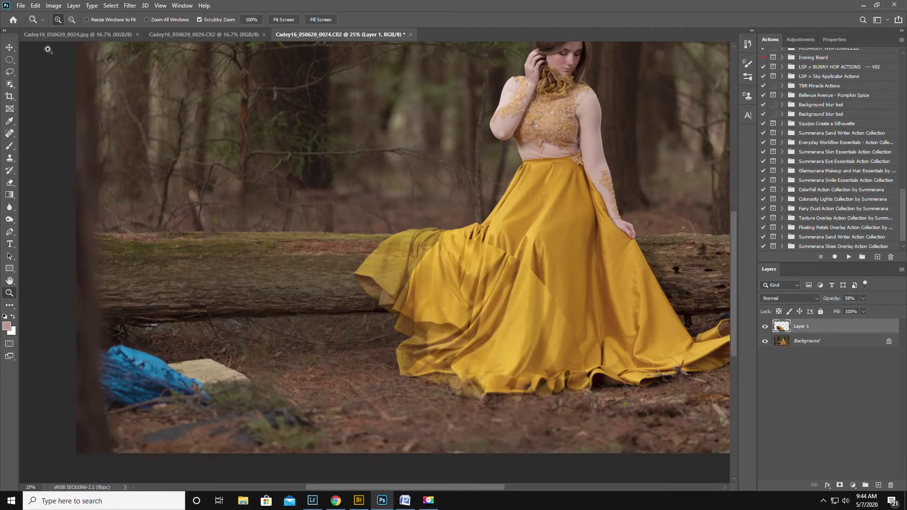
Step: Align the added skirt piece with the dress and log underneath, and restore Layer 1's opacity to 100%
left_click(9, 47)
left_click_drag(330, 353, 336, 348)
mouse_move(447, 330)
left_mouse_down()
mouse_move(437, 331)
mouse_move(451, 327)
left_mouse_up()
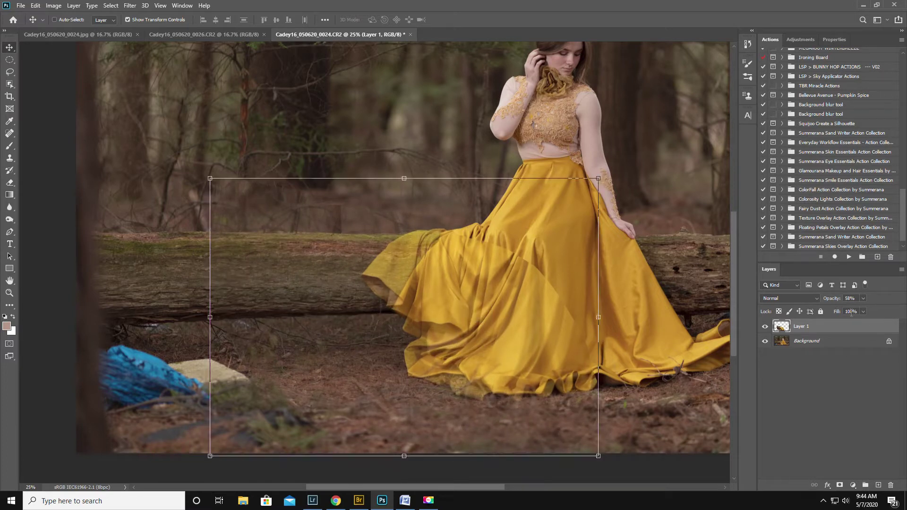
left_click_drag(834, 299, 905, 305)
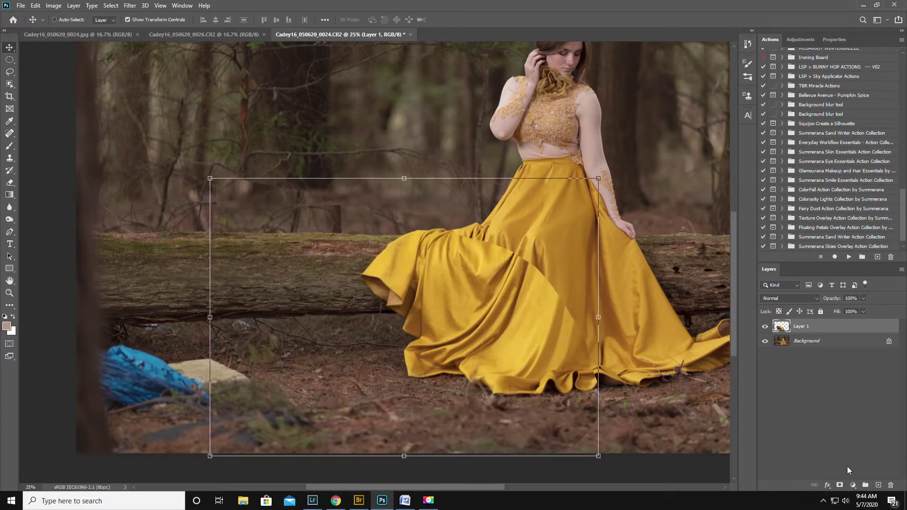
Step: Add a layer mask to Layer 1 and ready the Brush tool with black as the foreground color
left_click(840, 485)
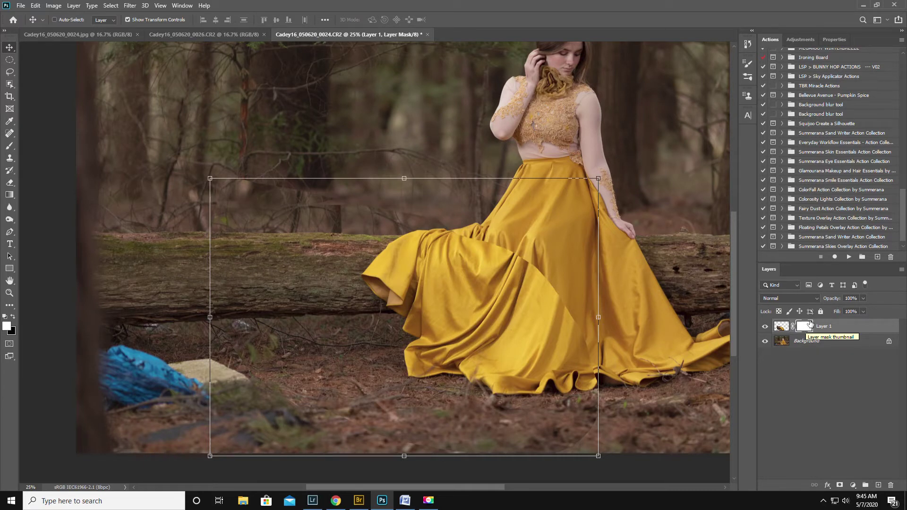
left_click(13, 148)
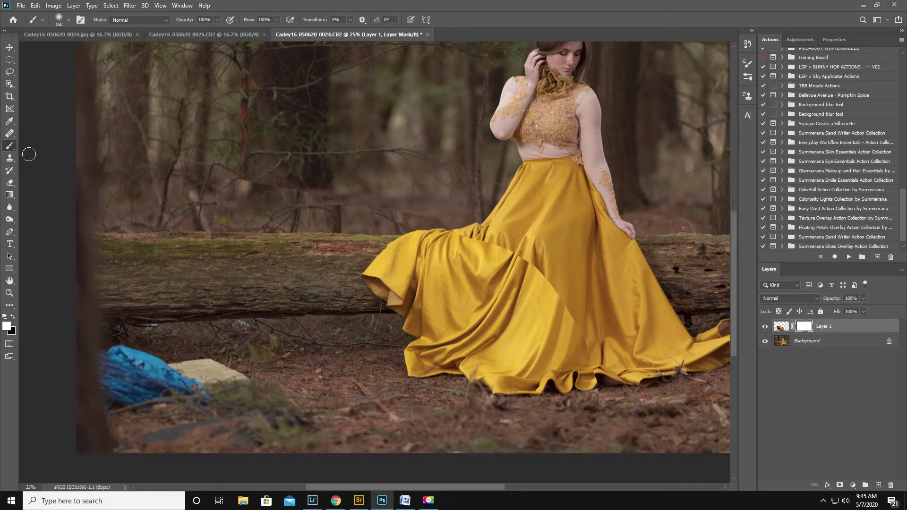
key("x")
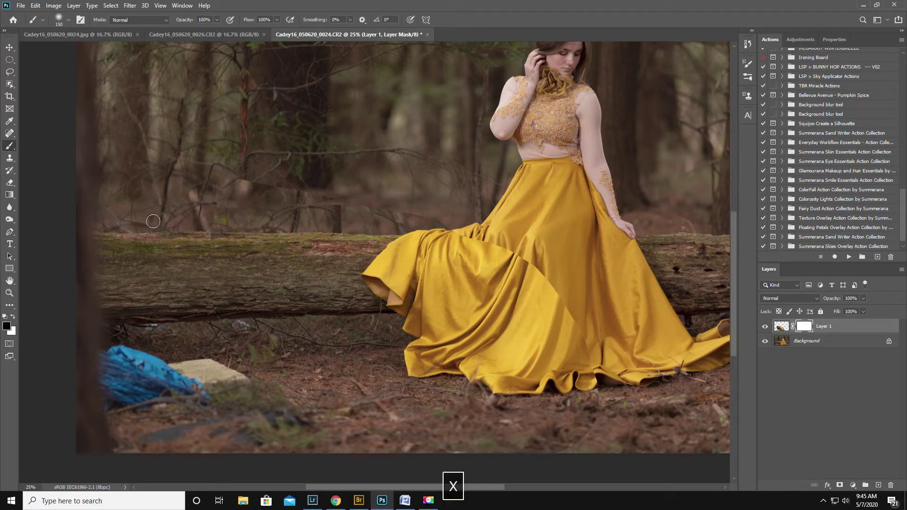
Step: Set the brush to 600 px with 0% hardness
key("bracketright")
key("bracketright")
key("bracketright")
key("bracketright")
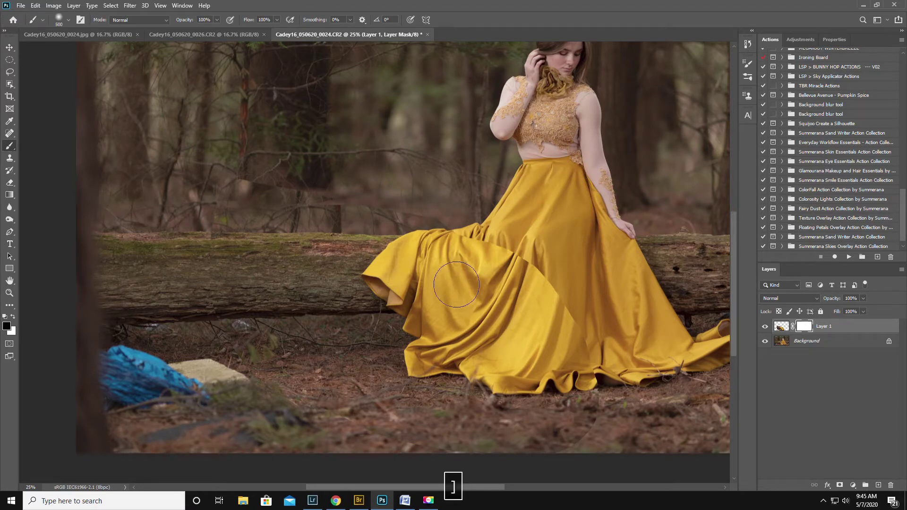
key("bracketright")
key("bracketright")
key("bracketright")
right_click(534, 269)
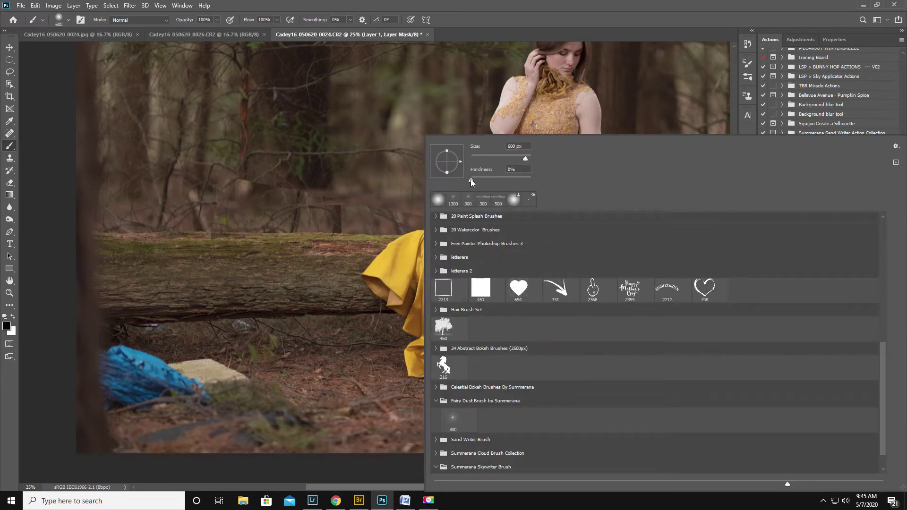
left_click(470, 181)
left_click(497, 17)
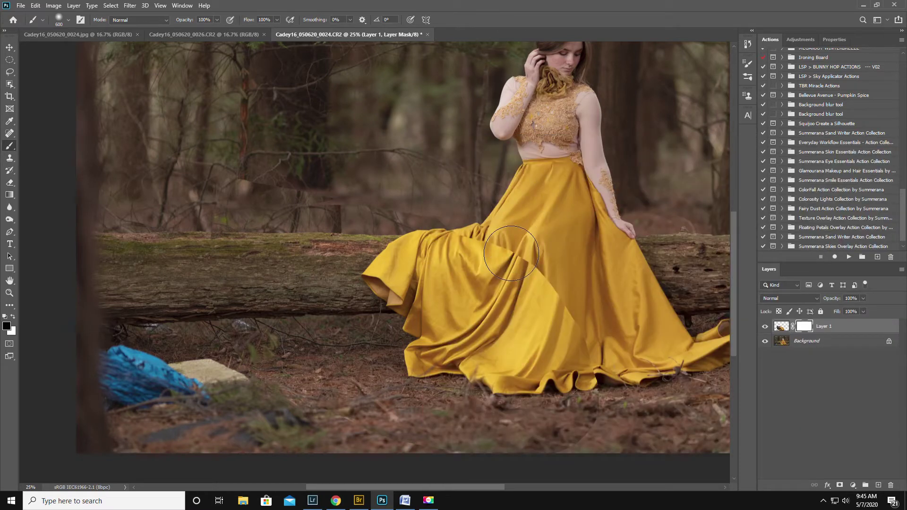
Step: Paint black at 250 px on Layer 1's mask over the skirt seam, the lower hem and the background beside the skirt
key("bracketleft")
key("bracketleft")
key("bracketleft")
key("bracketleft")
mouse_move(495, 245)
left_mouse_down()
mouse_move(537, 275)
mouse_move(508, 261)
mouse_move(506, 288)
mouse_move(532, 271)
mouse_move(497, 315)
mouse_move(507, 301)
mouse_move(502, 310)
mouse_move(564, 330)
mouse_move(565, 312)
mouse_move(580, 358)
mouse_move(598, 344)
mouse_move(582, 393)
mouse_move(556, 372)
mouse_move(527, 389)
mouse_move(555, 322)
mouse_move(507, 388)
mouse_move(529, 336)
mouse_move(490, 385)
mouse_move(482, 373)
mouse_move(489, 370)
mouse_move(473, 370)
mouse_move(474, 387)
mouse_move(458, 394)
mouse_move(412, 384)
mouse_move(424, 380)
mouse_move(406, 404)
left_mouse_up()
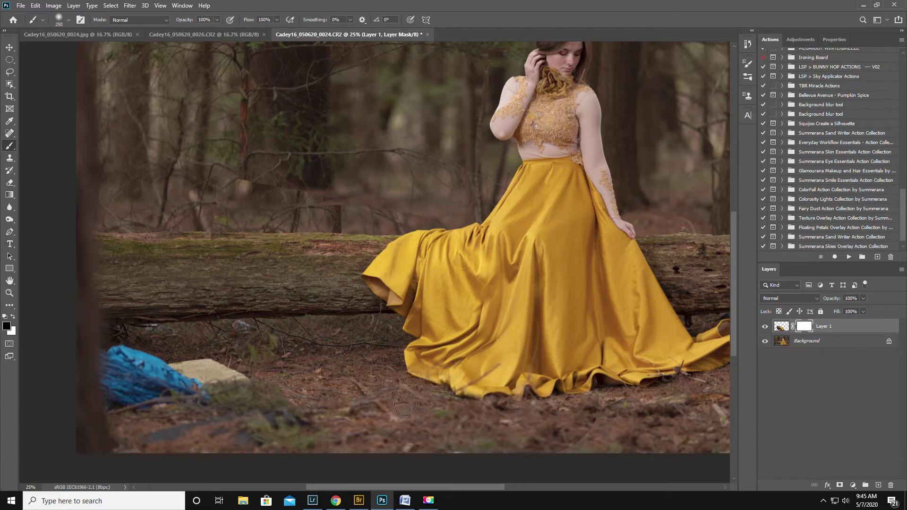
left_click_drag(448, 385, 448, 383)
mouse_move(301, 201)
left_mouse_down()
mouse_move(247, 163)
mouse_move(220, 165)
mouse_move(213, 236)
mouse_move(226, 201)
mouse_move(279, 236)
mouse_move(298, 235)
mouse_move(304, 266)
mouse_move(339, 255)
mouse_move(329, 358)
mouse_move(350, 349)
left_mouse_up()
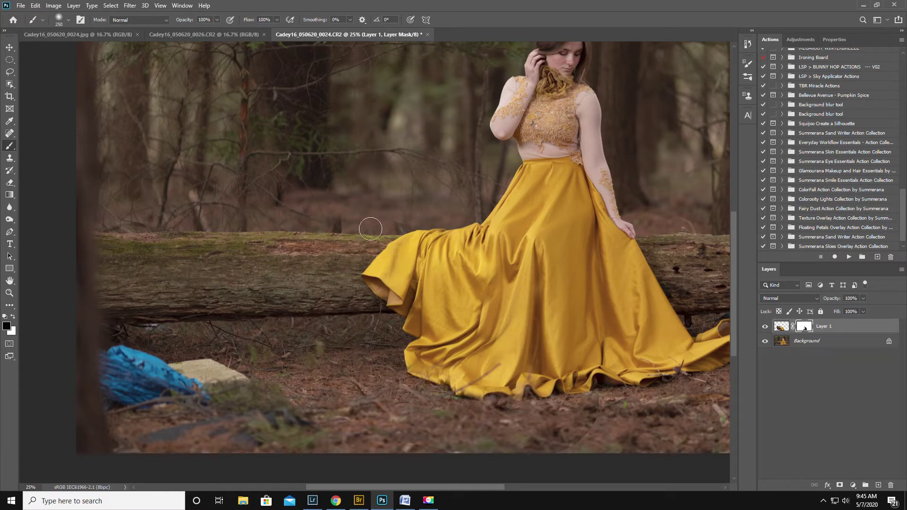
left_click_drag(379, 222, 356, 221)
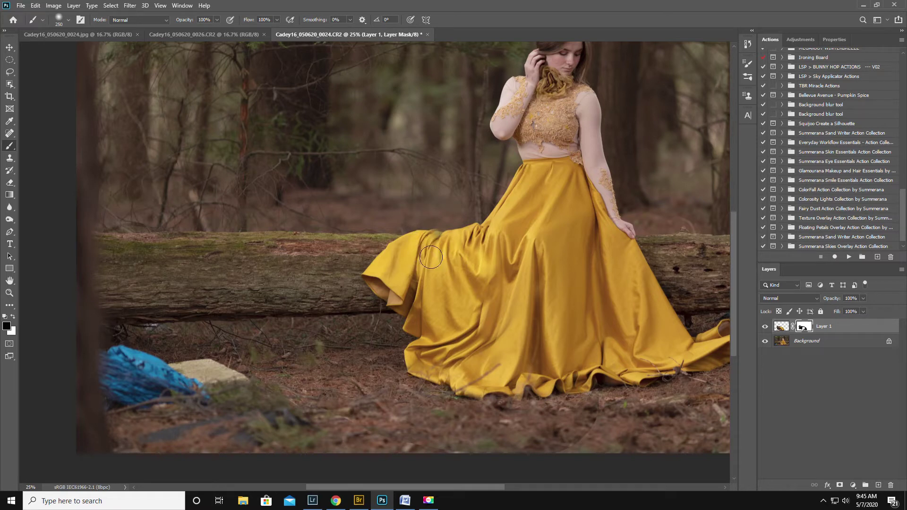
Step: Restore the skirt's upper edge above the log by painting white on the mask, and reduce the brush to 100 px with black active
key("x")
left_click_drag(441, 239, 435, 235)
key("x")
key("x")
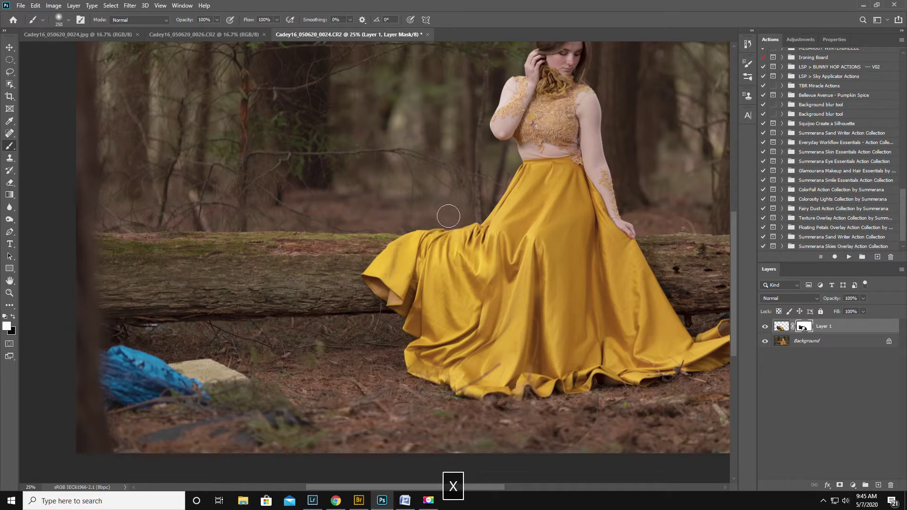
key("bracketleft")
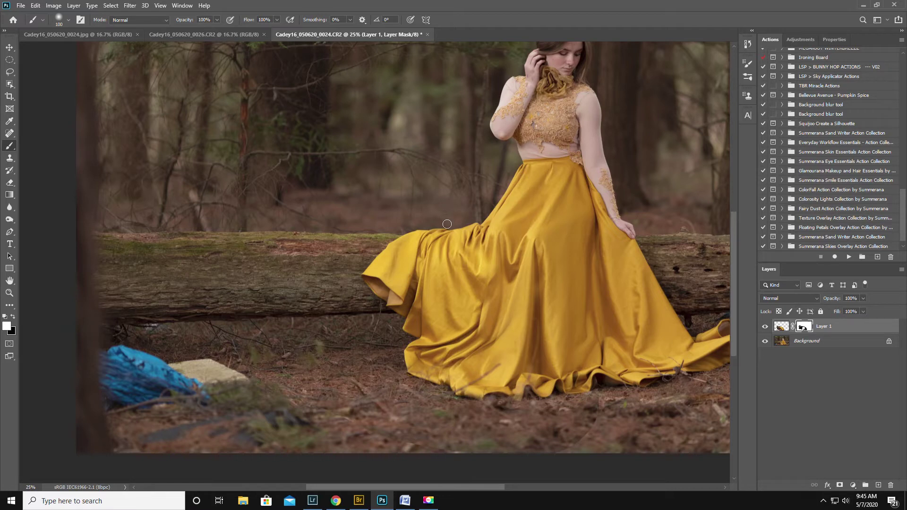
key("x")
Step: Compare the whole photo with Layer 1 hidden and shown, leaving the layer visible
left_click(9, 293)
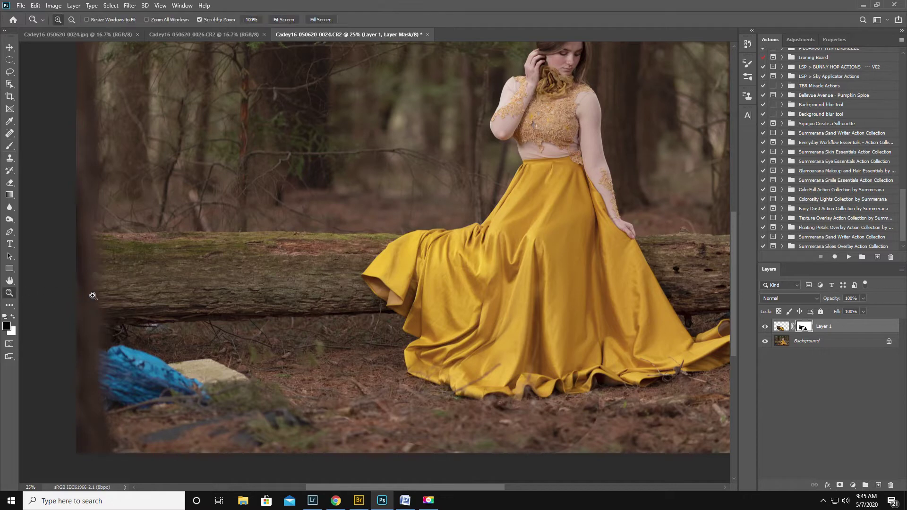
left_click(563, 294, "alt")
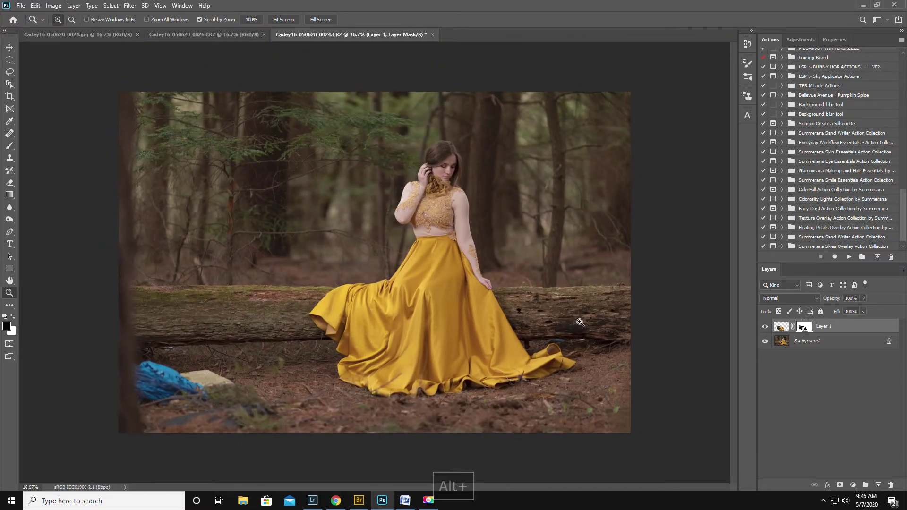
left_click(765, 326)
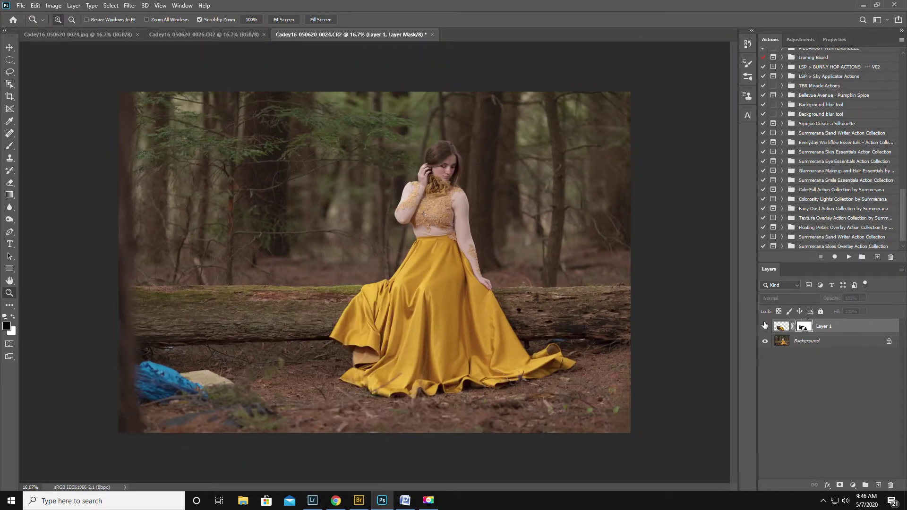
left_click(765, 326)
left_click(765, 325)
left_click(765, 325)
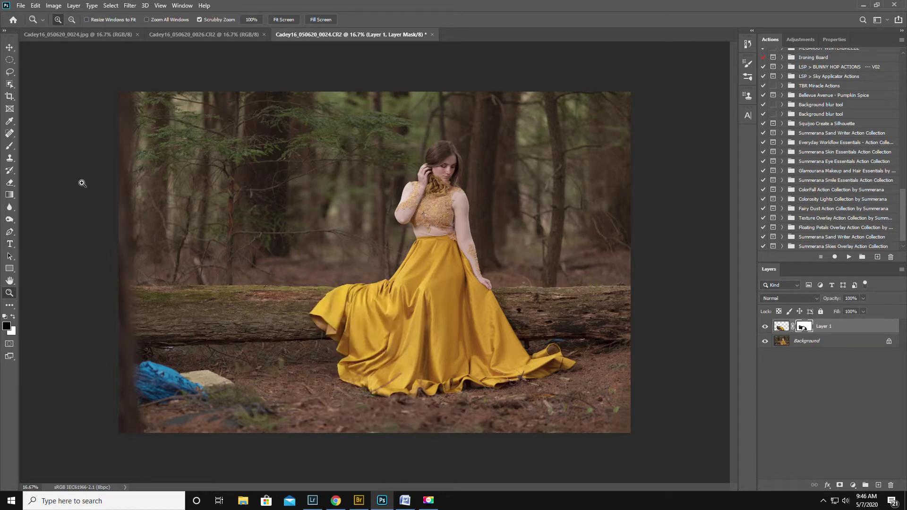
Step: Ready the Brush tool at 500 px for further masking of Layer 1
left_click(9, 145)
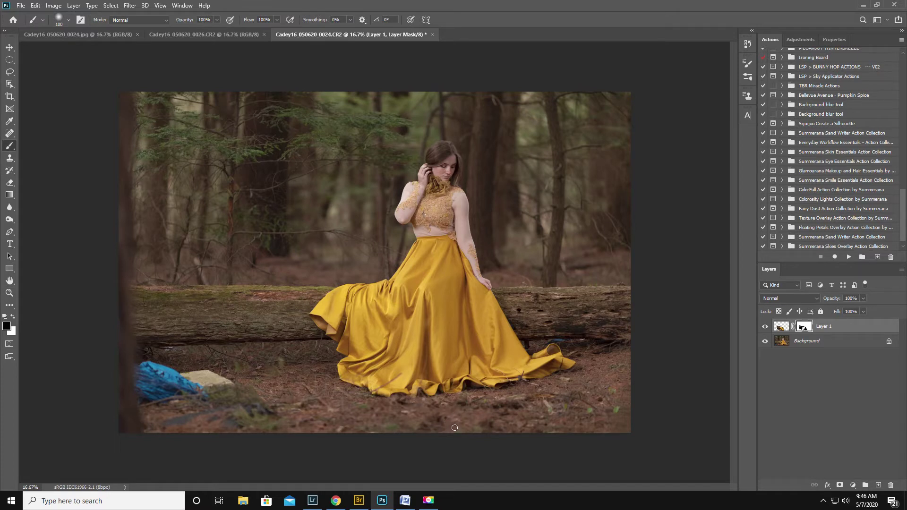
key("bracketright")
key("bracketright")
key("bracketright")
key("bracketright")
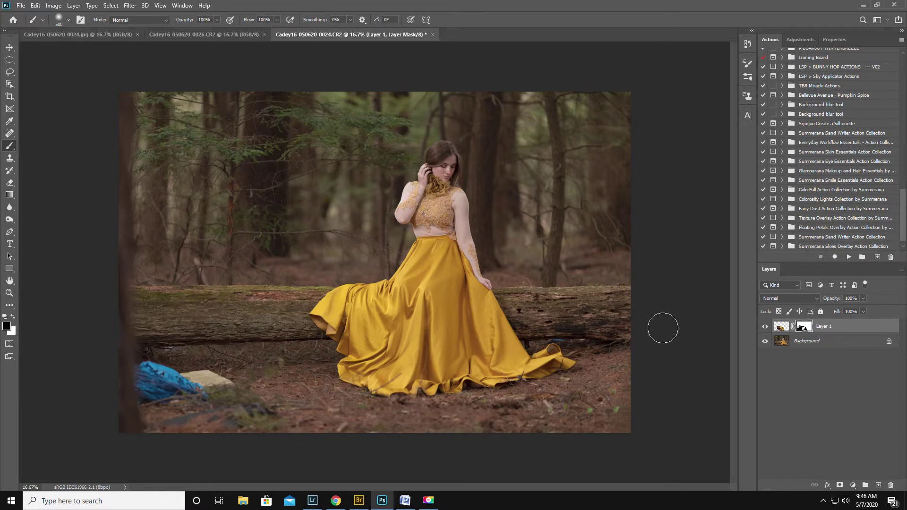
Step: Compare the photo with Layer 1 hidden and shown several times, leaving the layer visible
left_click(766, 327)
left_click(766, 327)
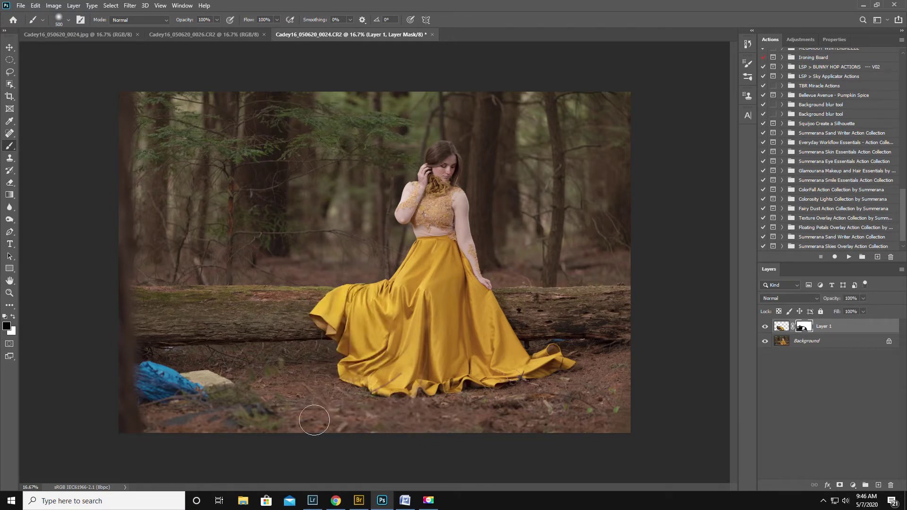
left_click(766, 326)
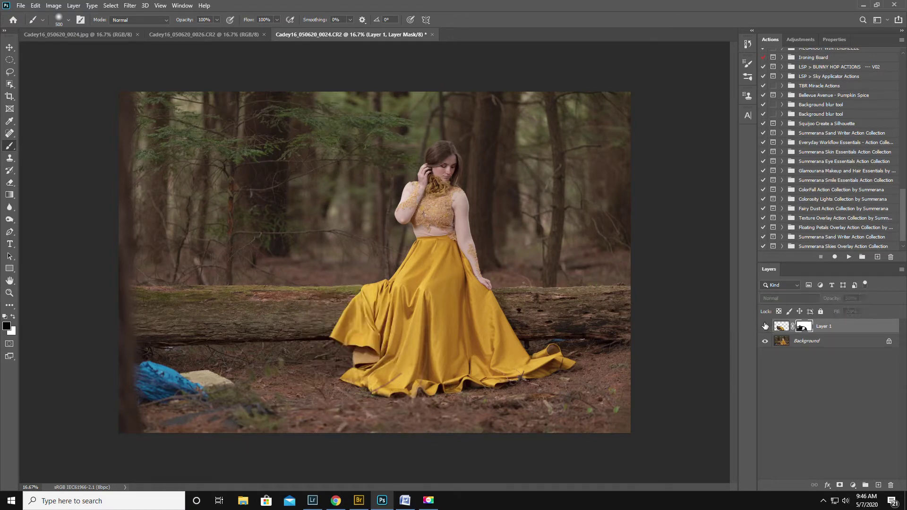
left_click(766, 326)
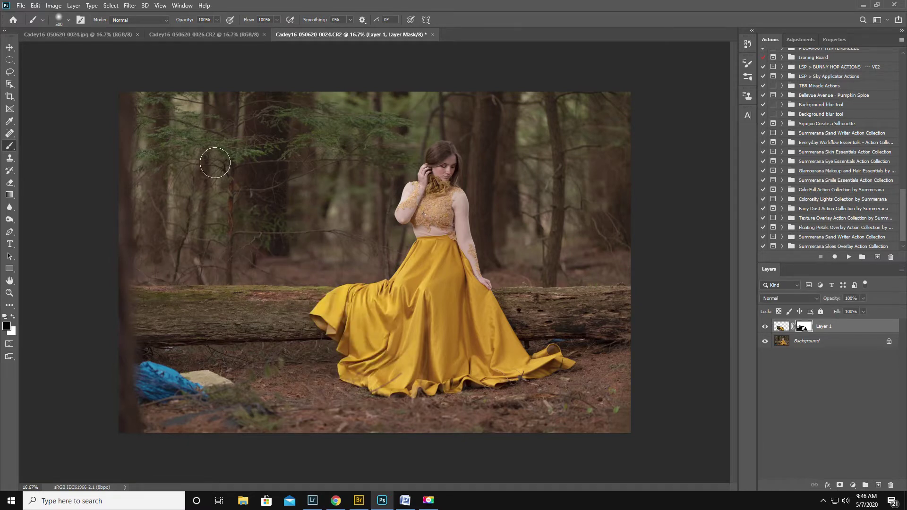
left_click(765, 326)
left_click(766, 327)
Step: Flatten the image into a single Background layer and open it in the Liquify filter
left_click(901, 269)
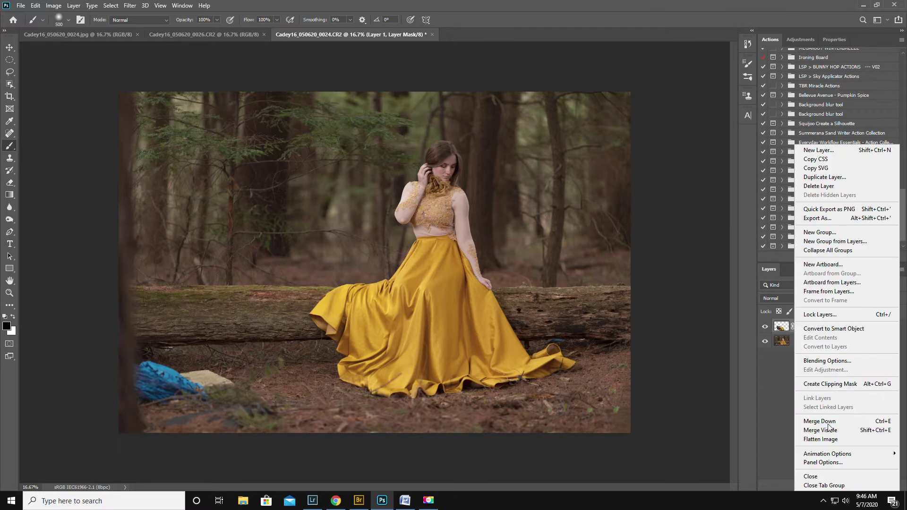
left_click(821, 439)
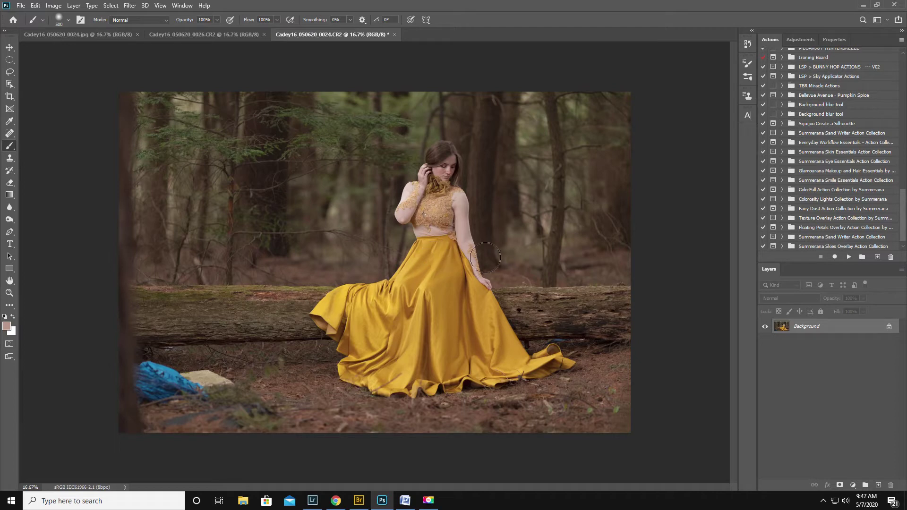
left_click(132, 6)
left_click(156, 75)
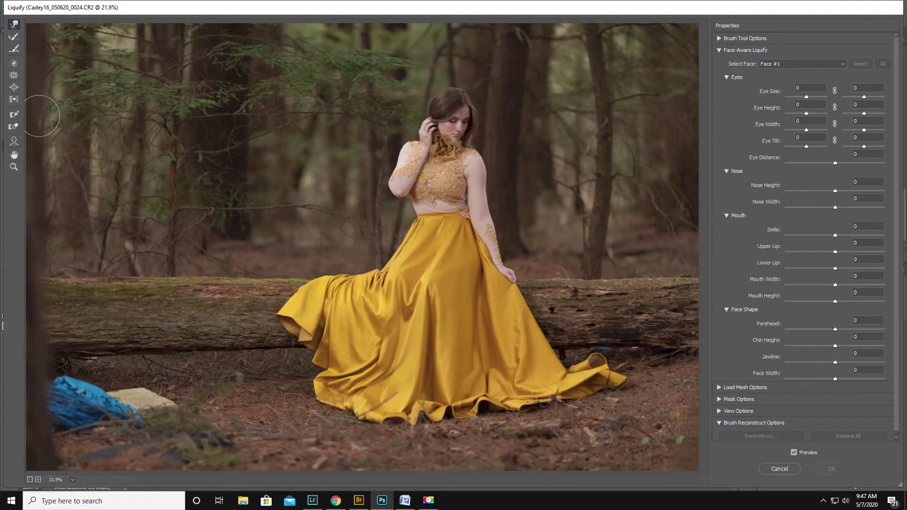
Step: Protect the woman's raised arm from warping by painting a freeze mask over it with a smaller brush
left_click(14, 116)
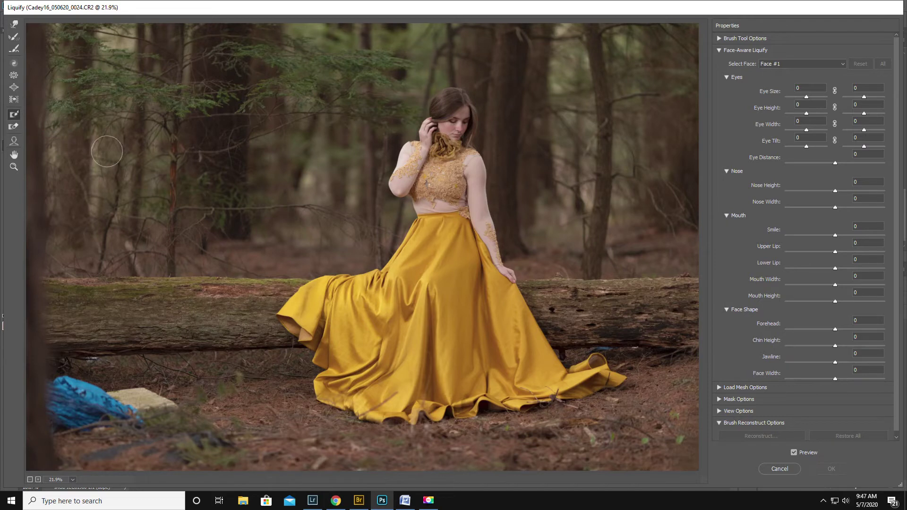
key("bracketleft")
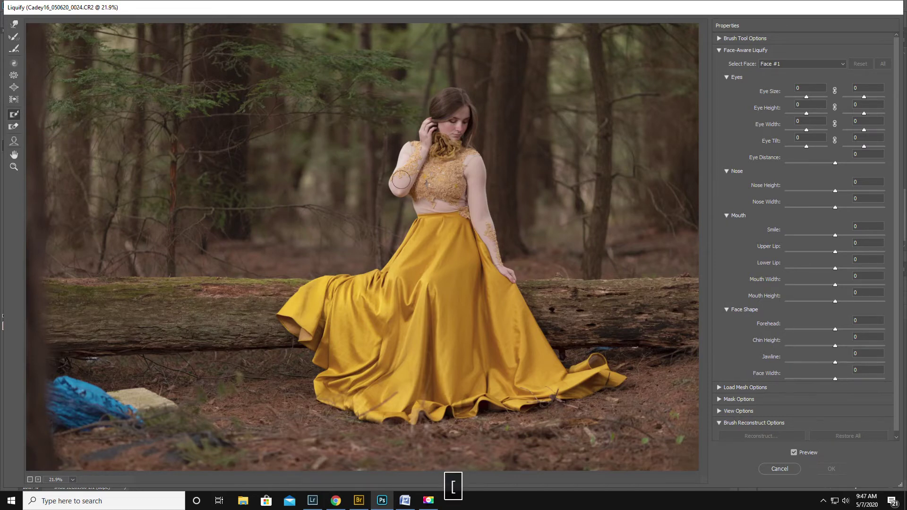
mouse_move(416, 165)
left_mouse_down()
mouse_move(393, 188)
mouse_move(406, 155)
left_mouse_up()
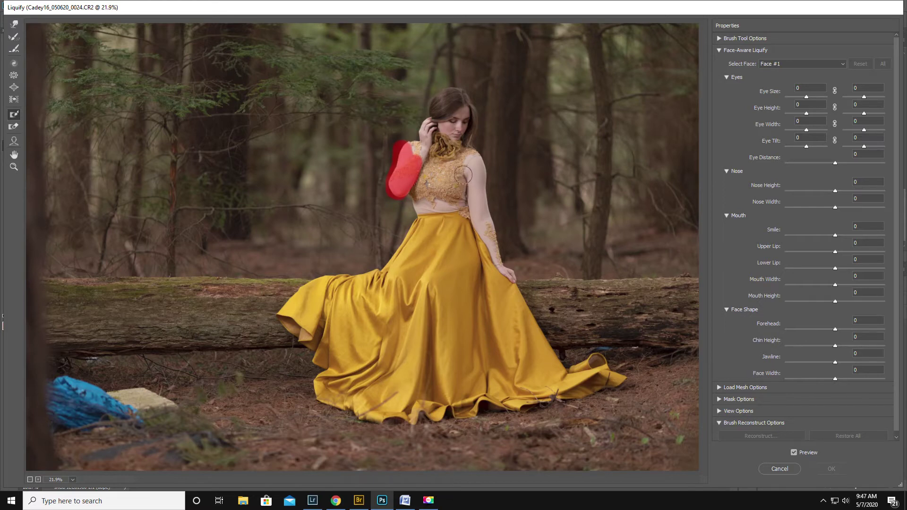
Step: Nudge the waist inward just below the frozen arm with the Forward Warp tool, and reduce the brush size
left_click(14, 24)
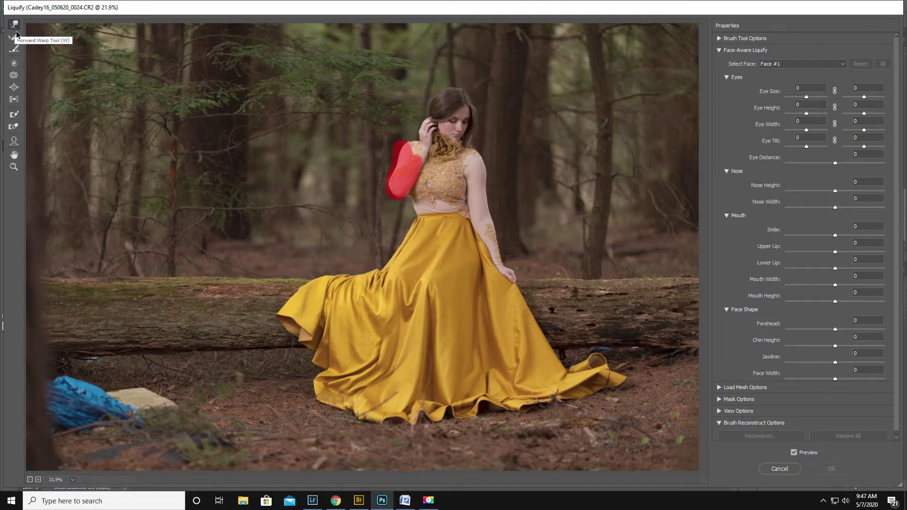
left_click_drag(413, 211, 418, 211)
key("[")
key("[")
key("[")
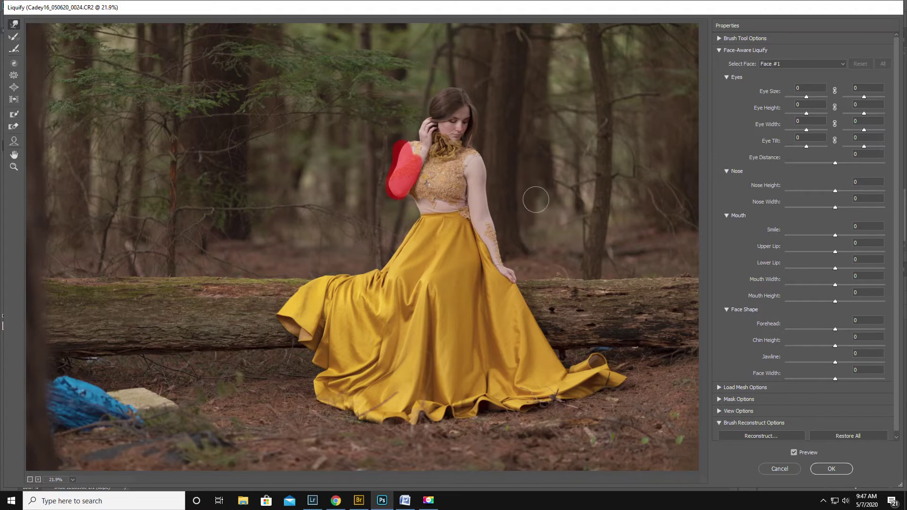
Step: Pull the skirt's flared tip, lower hem and trailing corner outward with a larger Forward Warp brush to make the skirt fuller
key("bracketright")
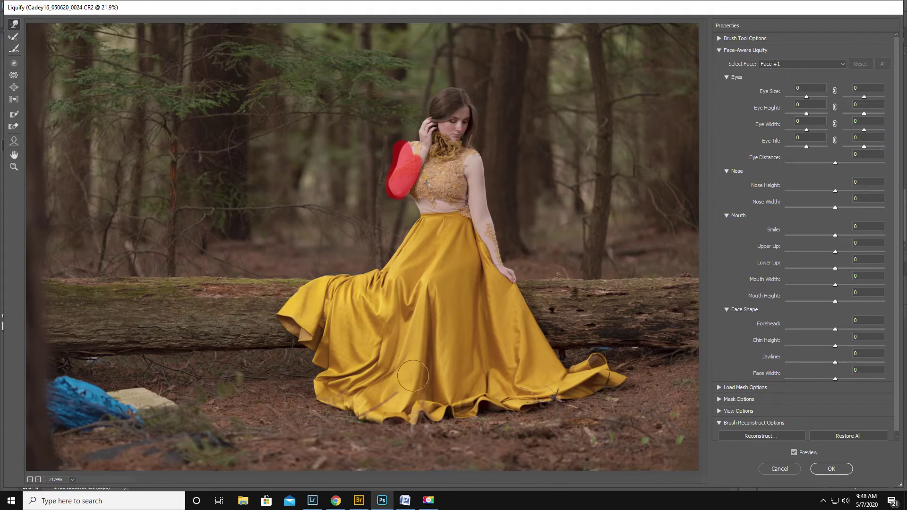
mouse_move(281, 315)
left_mouse_down()
mouse_move(299, 294)
mouse_move(268, 318)
left_mouse_up()
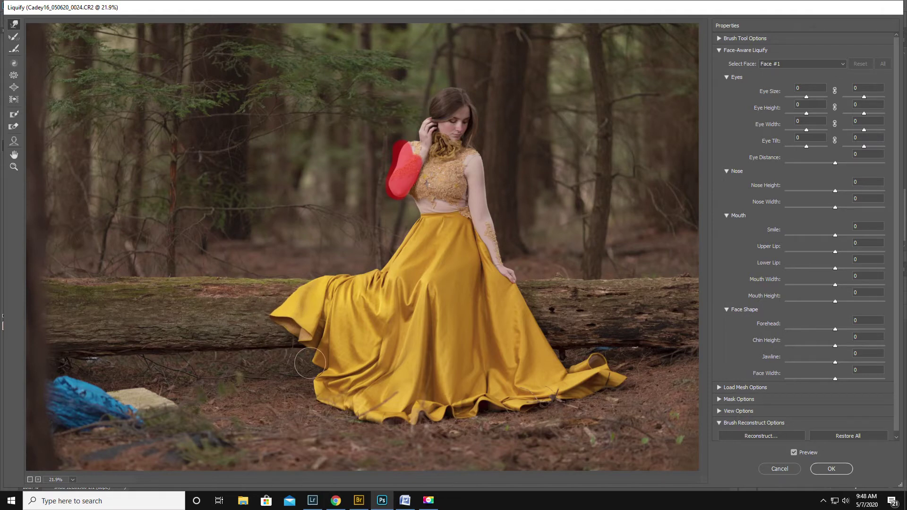
mouse_move(321, 393)
left_mouse_down()
mouse_move(310, 394)
mouse_move(352, 416)
left_mouse_up()
mouse_move(428, 412)
left_mouse_down()
mouse_move(429, 419)
mouse_move(491, 415)
left_mouse_up()
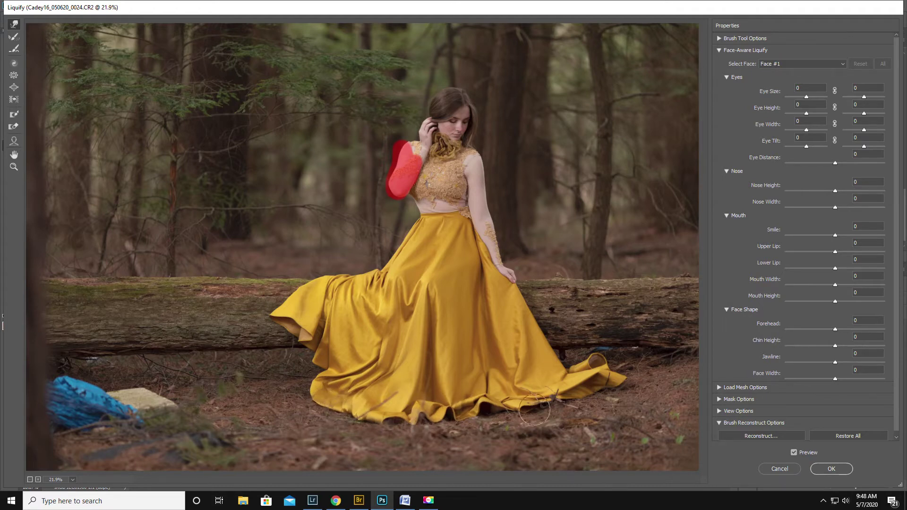
left_click_drag(594, 383, 634, 380)
left_click_drag(319, 359, 311, 367)
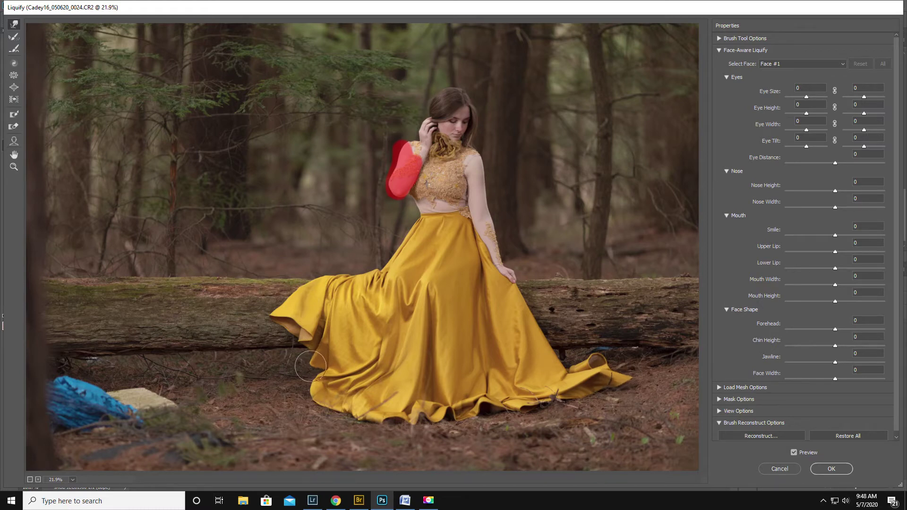
Step: Refine the front hem and the skirt's outer edge just below the waist with Forward Warp
left_click_drag(422, 408, 419, 388)
left_click_drag(406, 234, 413, 227)
left_click_drag(402, 237, 396, 243)
Step: Freeze the side of the face beside the loose hair with a smaller mask brush, working at 50% zoom
left_click(13, 167)
left_click(469, 111)
left_click(445, 125)
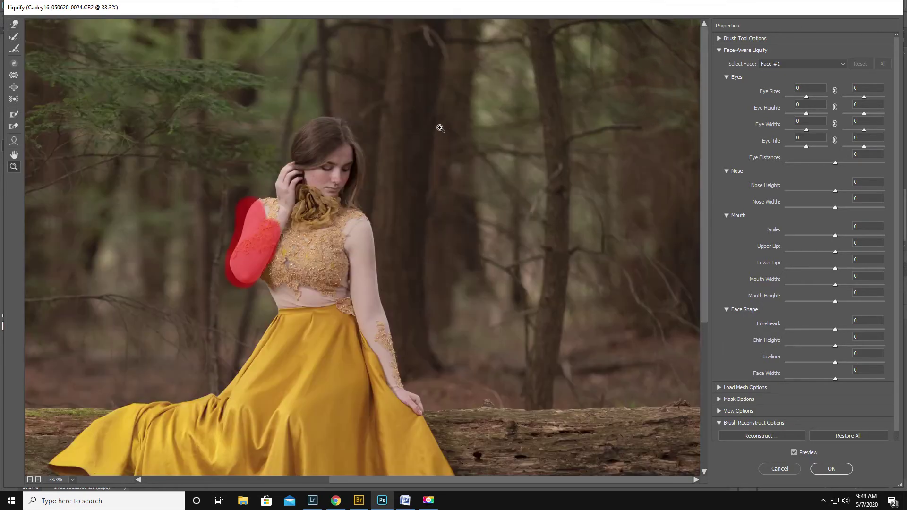
left_click(330, 171)
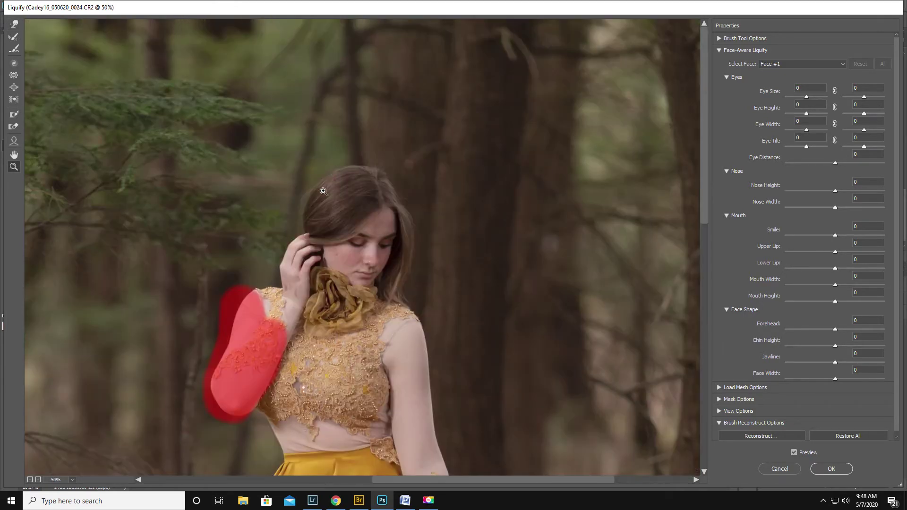
left_click(14, 115)
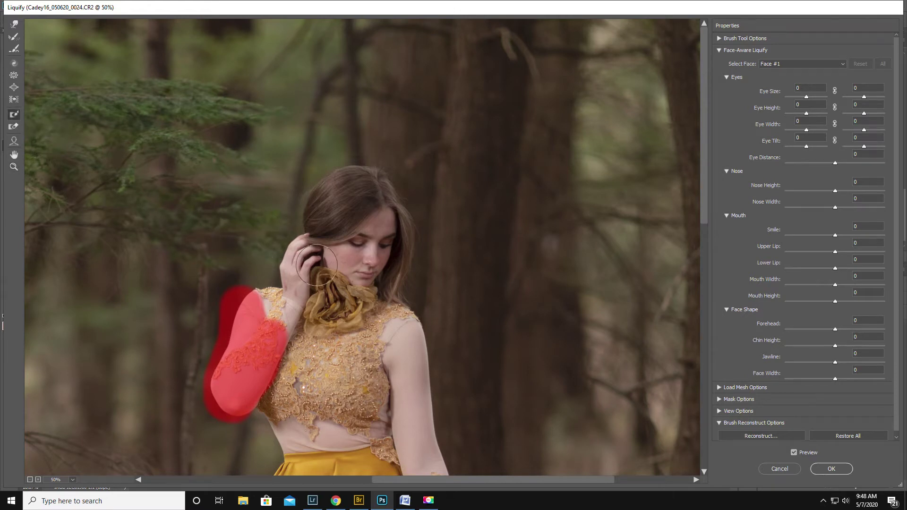
key("bracketleft")
key("bracketleft")
mouse_move(366, 280)
left_mouse_down()
mouse_move(391, 226)
mouse_move(382, 206)
mouse_move(364, 200)
left_mouse_up()
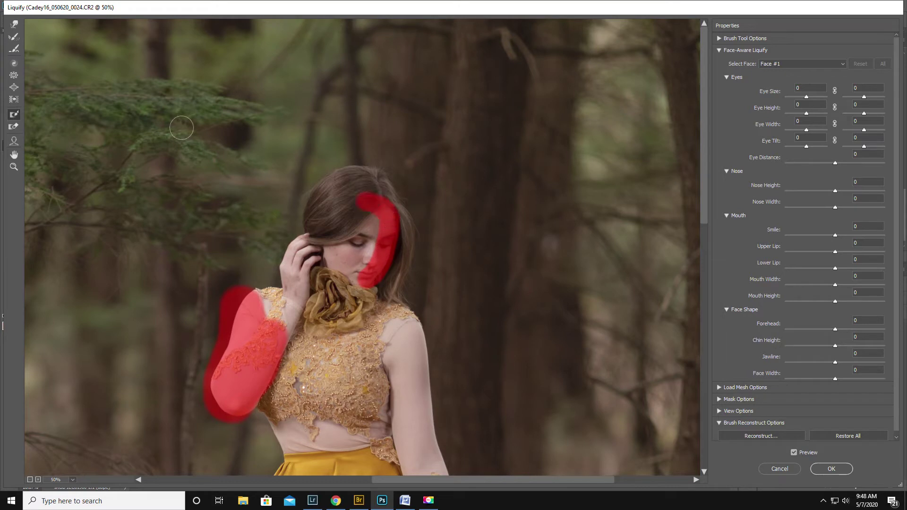
Step: Push the loose hair beside the frozen face outward with Forward Warp for more volume
left_click(15, 24)
left_click_drag(404, 241, 402, 281)
left_click_drag(400, 228, 404, 229)
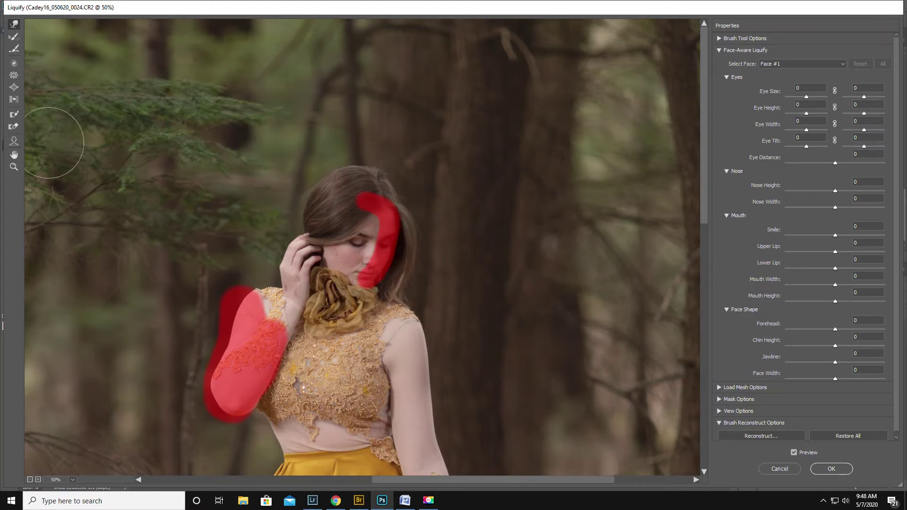
Step: Thaw the frozen areas over the raised arm and the face
left_click(14, 126)
mouse_move(285, 278)
left_mouse_down()
mouse_move(252, 285)
mouse_move(221, 383)
mouse_move(276, 378)
mouse_move(243, 353)
left_mouse_up()
mouse_move(369, 291)
left_mouse_down()
mouse_move(390, 265)
mouse_move(394, 215)
left_mouse_up()
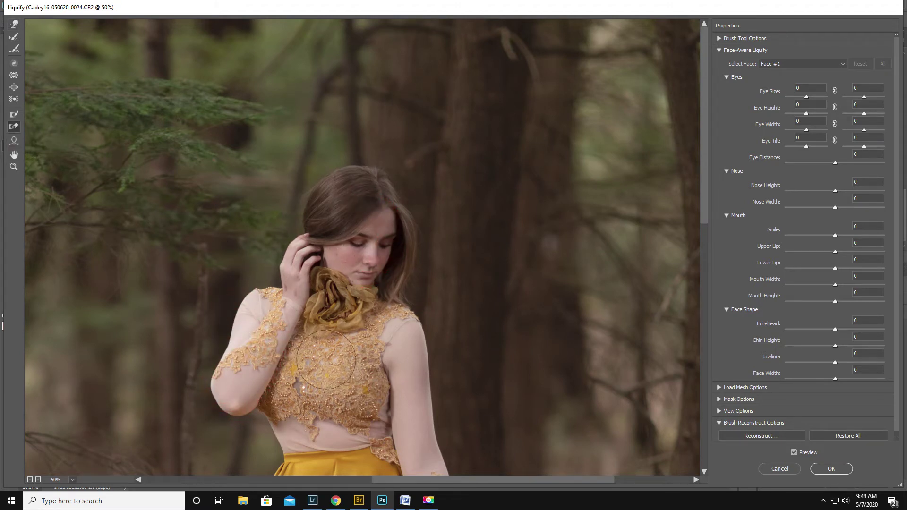
Step: Compare the image with the Liquify preview off and on, and apply the warp
left_click(794, 453)
left_click(794, 452)
left_click(793, 453)
left_click(794, 454)
left_click(825, 470)
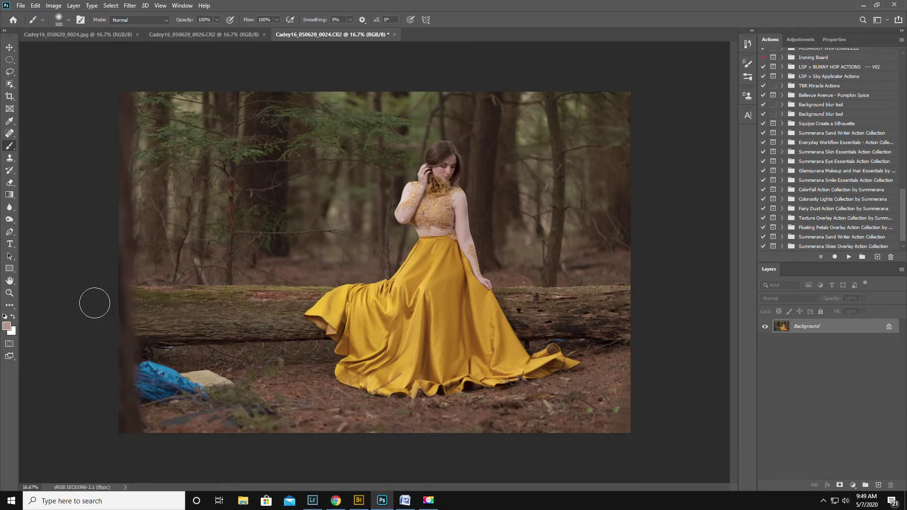
Step: Enlarge the view to 66.67% around the skirt's trailing hem and the gap under the log
left_click(9, 292)
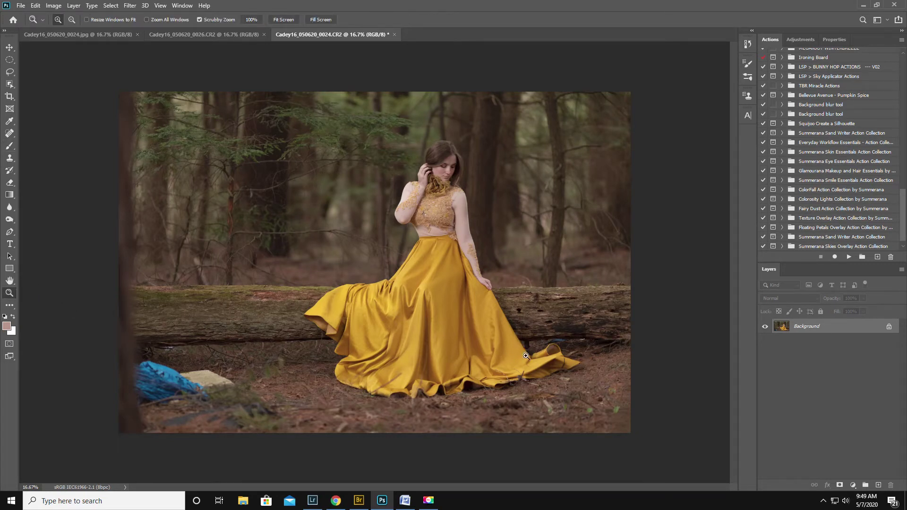
left_click(578, 348)
left_click(578, 349)
left_click(578, 349)
left_click(574, 347)
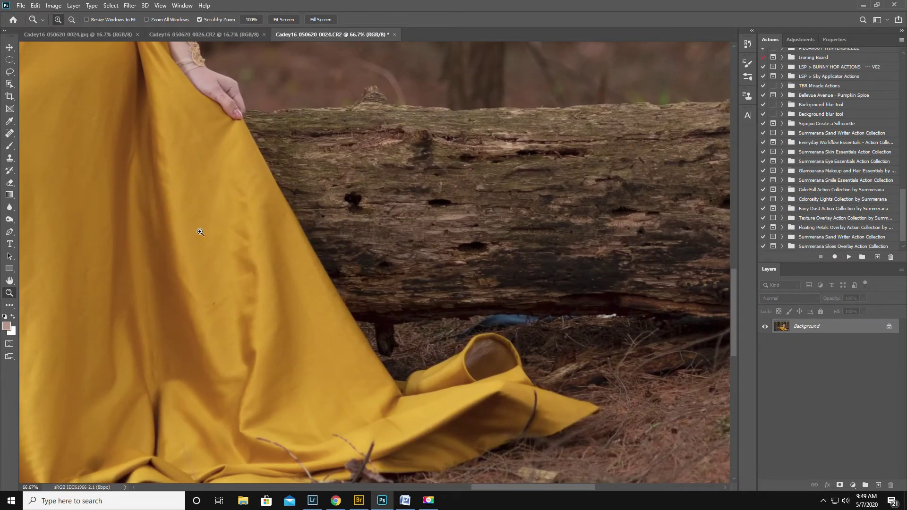
left_click(9, 133)
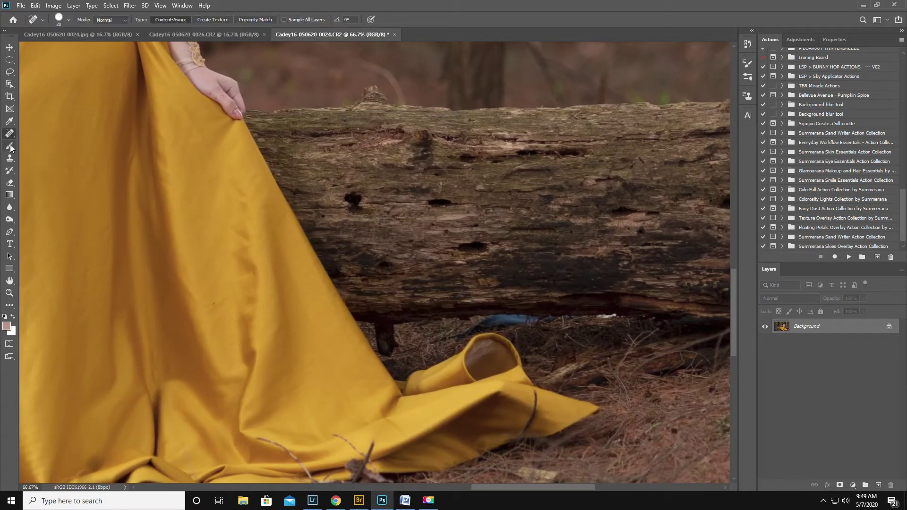
left_click(10, 147)
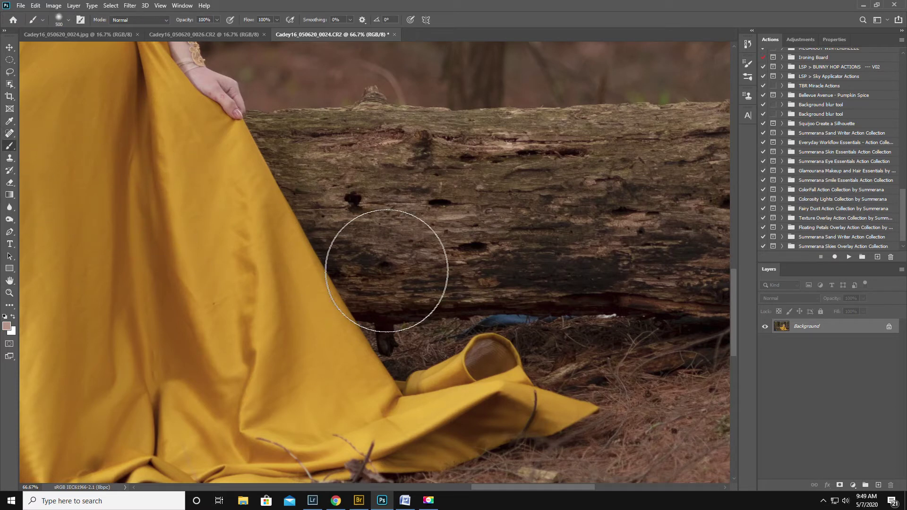
key("[")
key("[")
key("[")
key("[")
key("[")
key("[")
key("[")
key("[")
key("[")
key("[")
key("[")
key("[")
key("[")
key("[")
key("[")
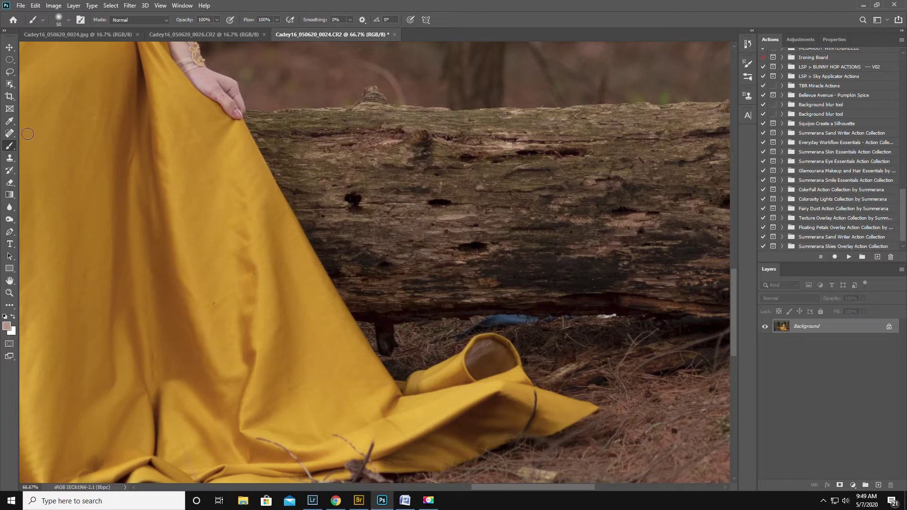
Step: Cover the near end of the blue scrap and the white spot under the log with a 40 px Clone Stamp
left_click(9, 158)
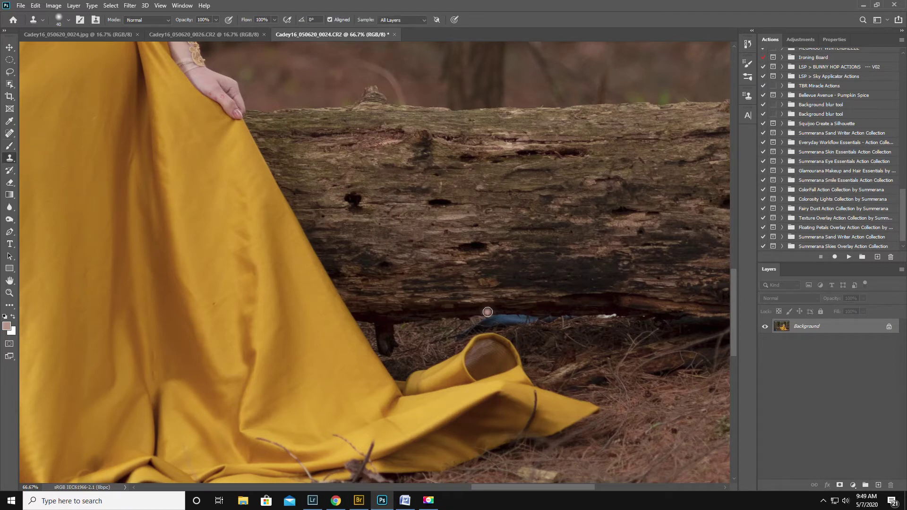
left_click(456, 319, "alt")
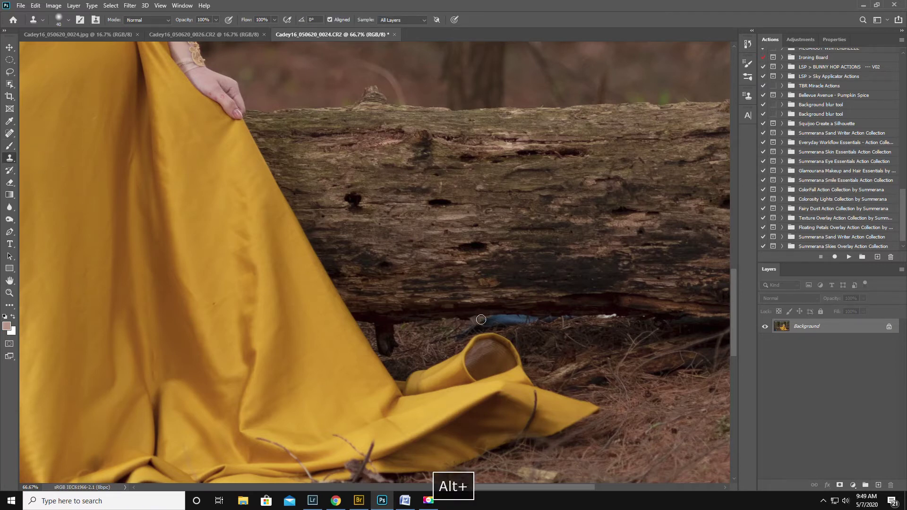
left_click_drag(492, 318, 471, 328)
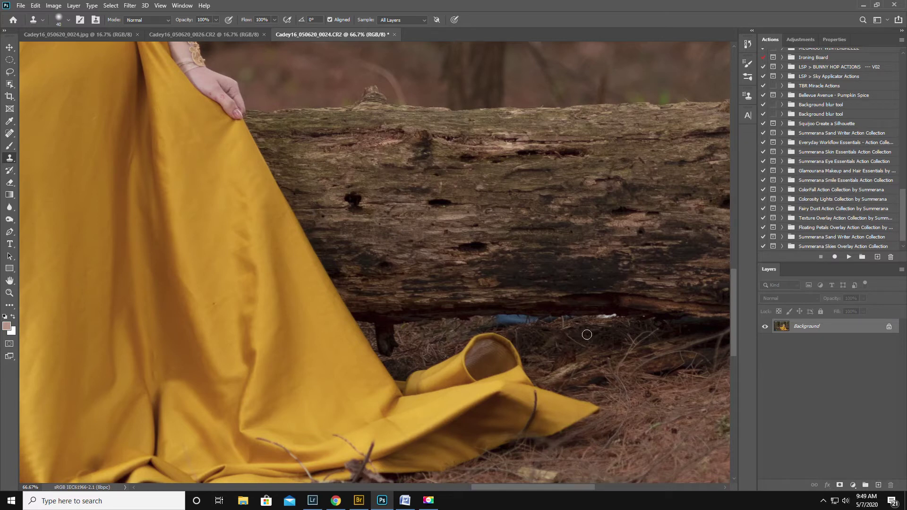
left_click(636, 317, "alt")
left_click_drag(614, 317, 578, 317)
left_click(615, 317, "alt")
Step: Clone dark ground and log edge over the remaining blue scrap under the log behind the skirt
left_click(450, 319, "alt")
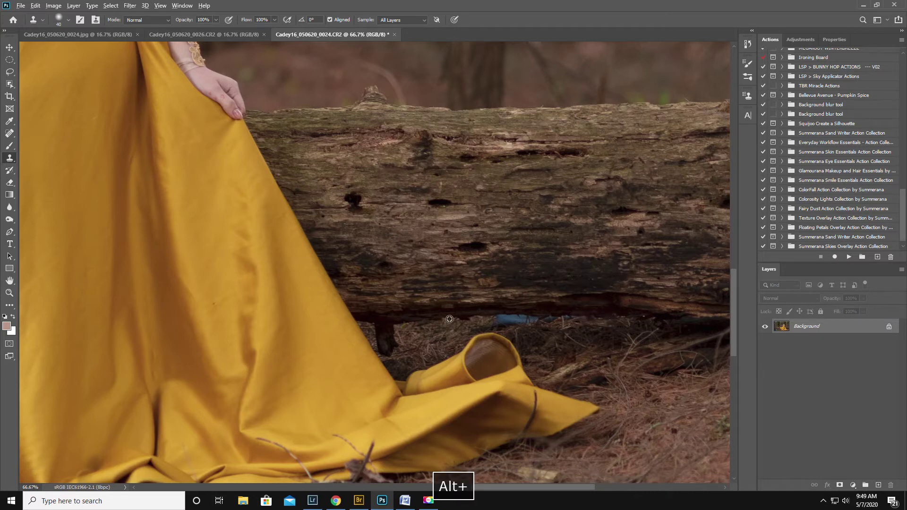
left_click(498, 316)
mouse_move(500, 315)
left_mouse_down()
mouse_move(517, 317)
mouse_move(477, 325)
mouse_move(540, 318)
left_mouse_up()
left_click(492, 314, "alt")
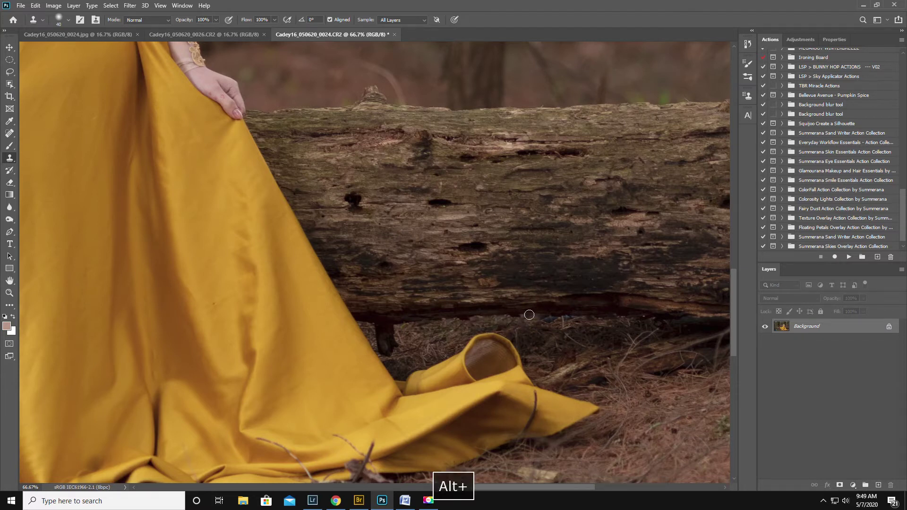
left_click_drag(536, 312, 586, 318)
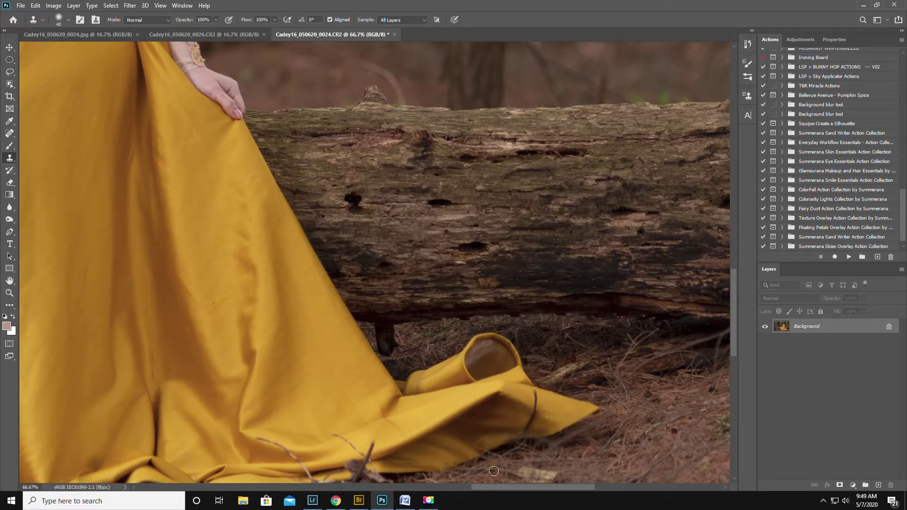
Step: Clone pine-needle ground over much of the pale slab beside the blue tarp with a 90 px Clone Stamp
left_click_drag(493, 487, 278, 454)
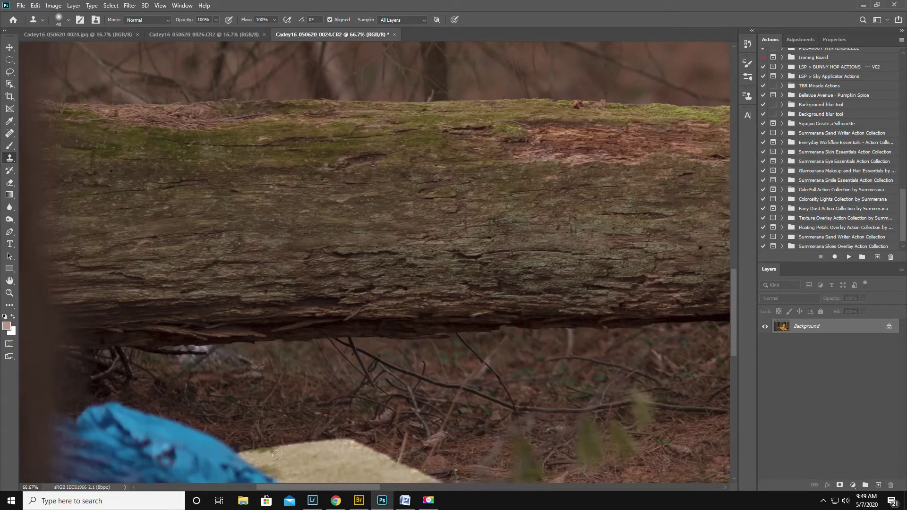
scroll(285, 418, "down", 3)
scroll(292, 381, "down", 4)
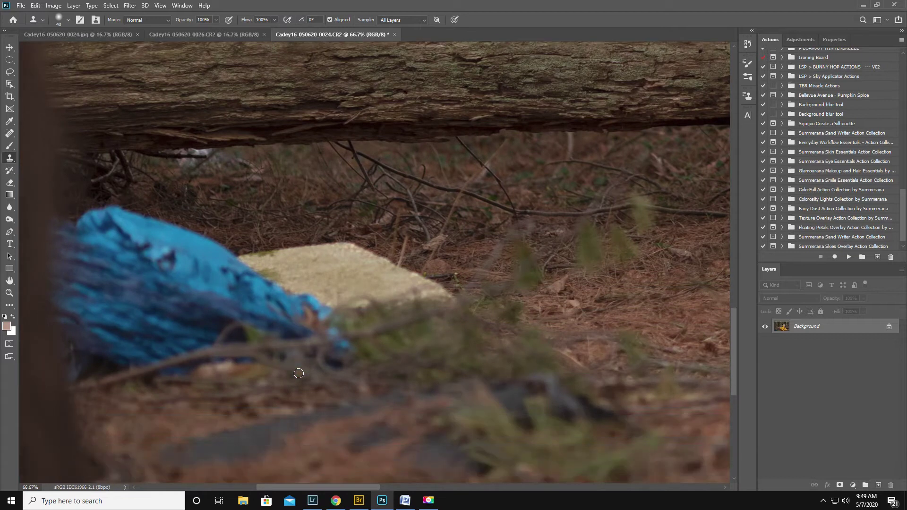
scroll(298, 381, "down", 1)
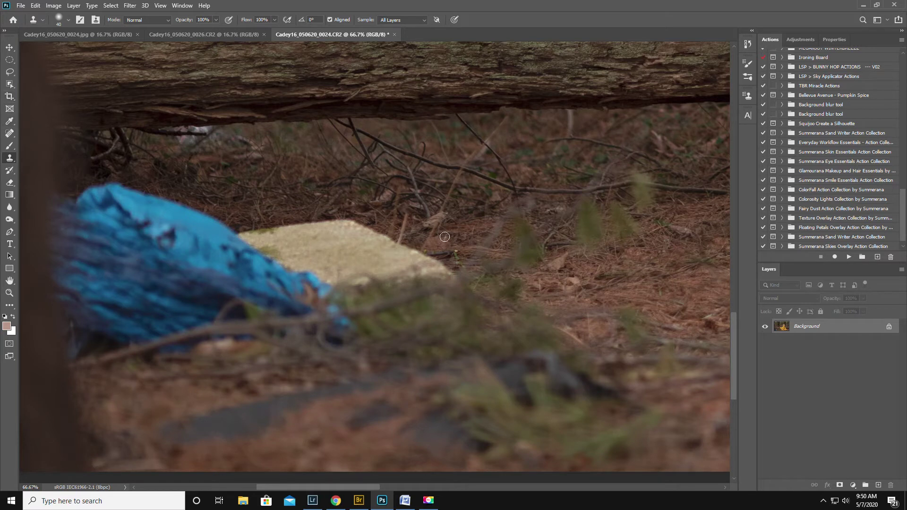
key("bracketright")
key("bracketright")
key("bracketright")
key("bracketright")
key("bracketright")
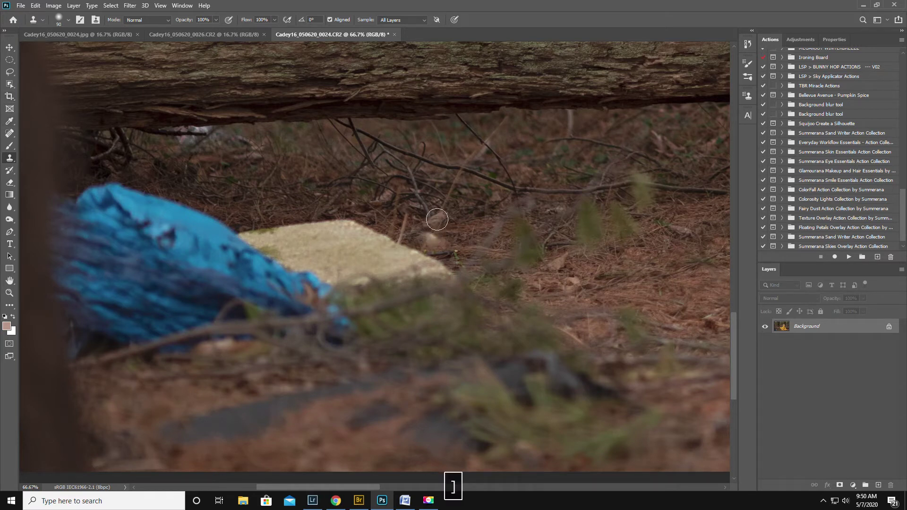
left_click(457, 216, "alt")
mouse_move(347, 213)
left_mouse_down()
mouse_move(315, 236)
mouse_move(303, 226)
mouse_move(277, 244)
mouse_move(264, 241)
mouse_move(375, 242)
mouse_move(360, 230)
mouse_move(437, 271)
mouse_move(394, 245)
mouse_move(392, 284)
mouse_move(356, 278)
mouse_move(318, 249)
mouse_move(324, 273)
mouse_move(346, 275)
mouse_move(307, 279)
mouse_move(319, 309)
mouse_move(353, 322)
mouse_move(308, 305)
mouse_move(273, 314)
mouse_move(257, 279)
mouse_move(228, 308)
mouse_move(206, 307)
mouse_move(206, 248)
mouse_move(198, 261)
mouse_move(177, 229)
mouse_move(185, 261)
left_mouse_up()
left_click(380, 230, "alt")
mouse_move(358, 258)
left_mouse_down()
mouse_move(307, 269)
mouse_move(336, 251)
mouse_move(305, 274)
mouse_move(262, 260)
mouse_move(235, 266)
mouse_move(218, 257)
mouse_move(205, 267)
mouse_move(153, 242)
mouse_move(159, 207)
mouse_move(168, 224)
mouse_move(146, 239)
mouse_move(85, 241)
mouse_move(87, 196)
mouse_move(119, 193)
mouse_move(22, 234)
left_mouse_up()
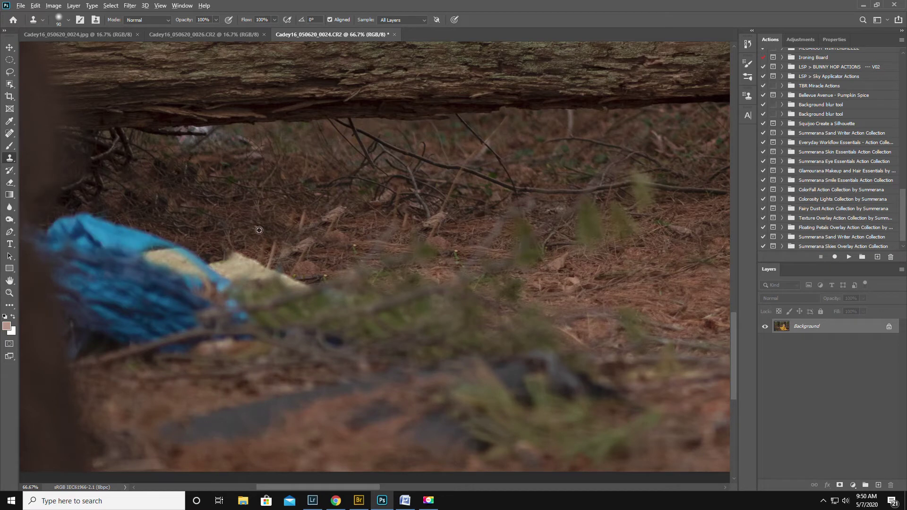
Step: Clone surrounding ground and foliage over the rest of the pale slab and the upper edge of the blue tarp
left_click(209, 218, "alt")
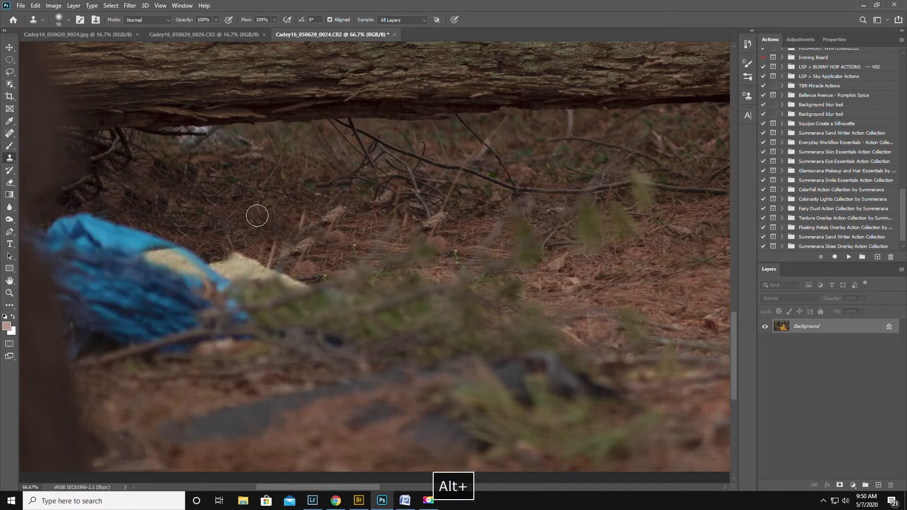
left_click(263, 212, "alt")
left_click_drag(302, 221, 282, 220)
left_click(253, 212, "alt")
mouse_move(275, 255)
left_mouse_down()
mouse_move(271, 273)
mouse_move(225, 281)
mouse_move(199, 267)
mouse_move(146, 265)
mouse_move(147, 254)
left_mouse_up()
left_click(348, 279, "alt")
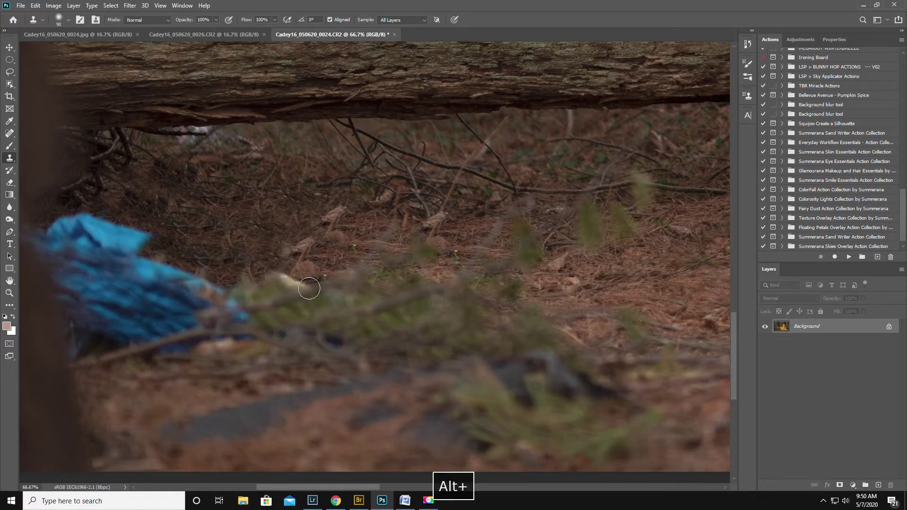
left_click_drag(304, 290, 248, 282)
mouse_move(168, 270)
left_mouse_down()
mouse_move(197, 302)
mouse_move(170, 282)
mouse_move(185, 273)
mouse_move(148, 271)
mouse_move(131, 247)
mouse_move(92, 259)
mouse_move(45, 225)
mouse_move(20, 233)
mouse_move(136, 247)
mouse_move(143, 264)
mouse_move(87, 259)
mouse_move(161, 256)
mouse_move(144, 283)
mouse_move(170, 311)
left_mouse_up()
left_click(216, 252, "alt")
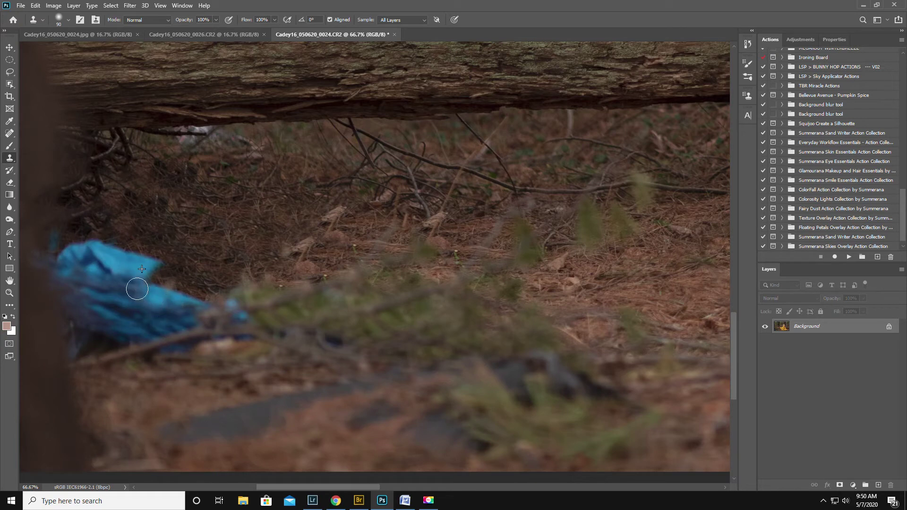
Step: Crop the photo at a 15:11 ratio with Content-Aware fill, trimming the left side and extending the canvas above the trees
left_click(10, 293)
left_click(423, 255, "alt")
left_click(466, 261, "alt")
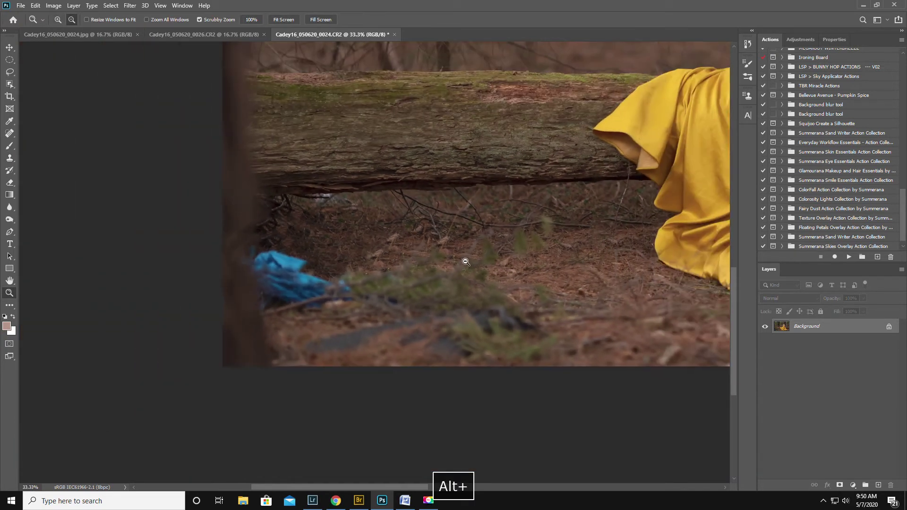
left_click(505, 222, "alt")
left_click(505, 215, "alt")
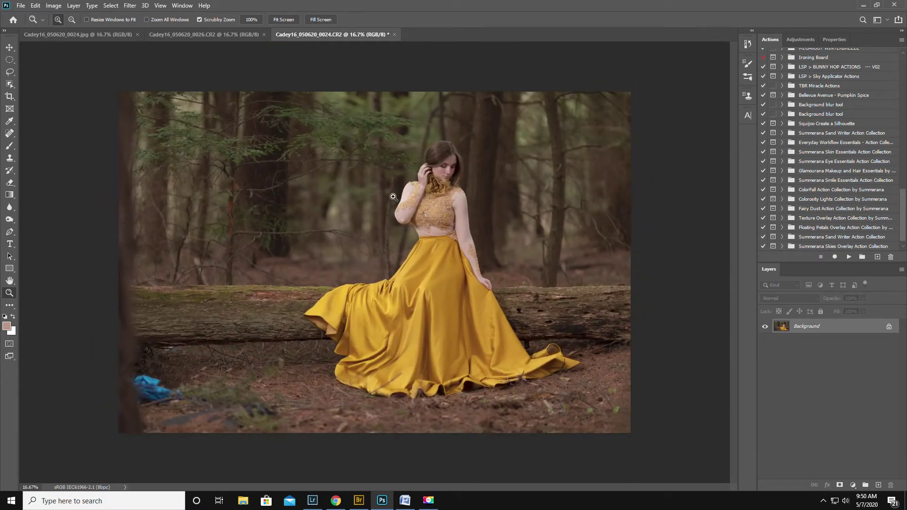
left_click(10, 97)
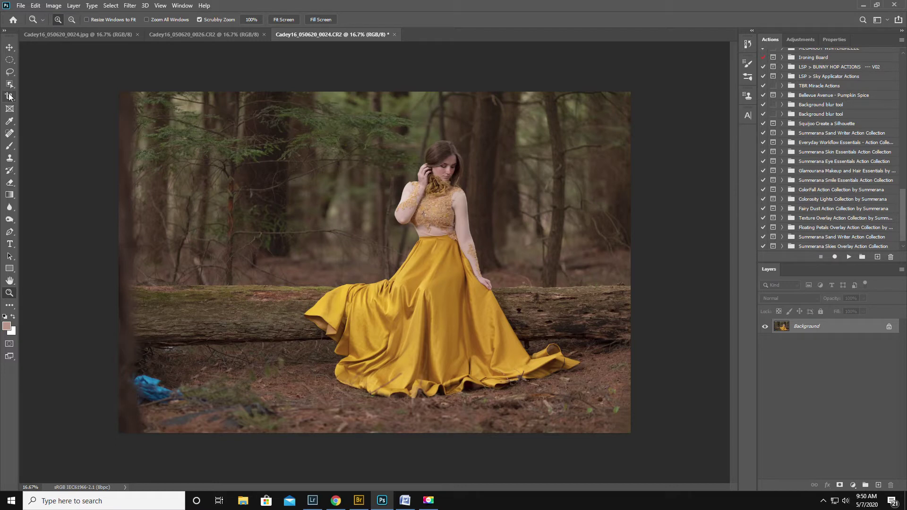
left_click(359, 217)
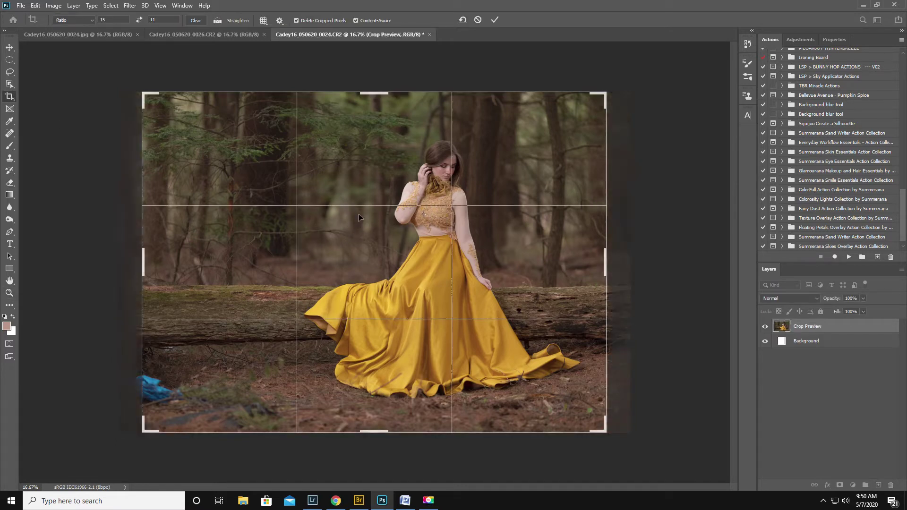
left_click_drag(603, 93, 619, 84)
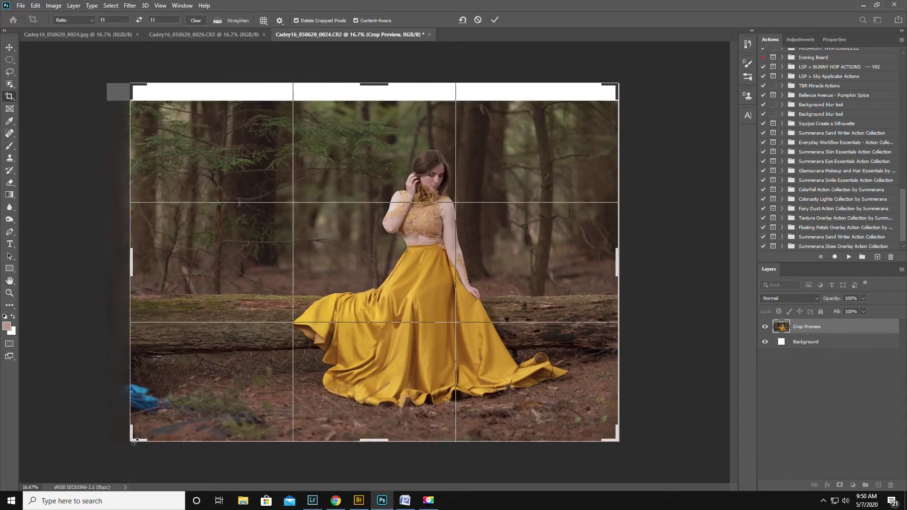
left_click_drag(131, 438, 135, 434)
left_click_drag(461, 333, 456, 332)
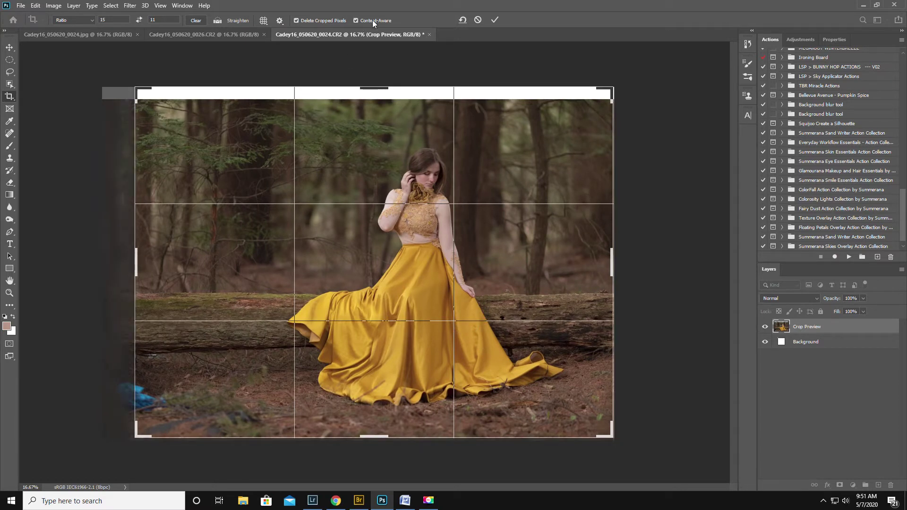
left_click(495, 19)
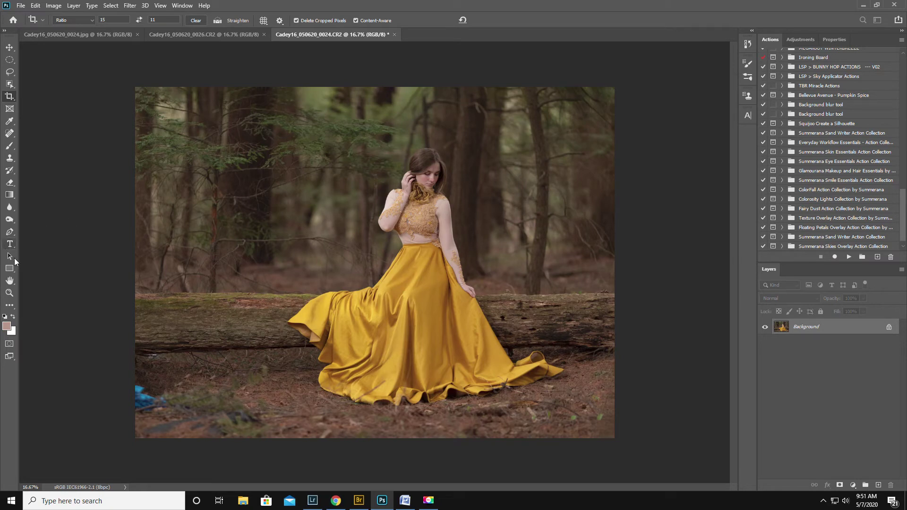
Step: Clone blurred background over the uneven upper edge just left of the woman's head with a 200 px Clone Stamp
left_click(10, 159)
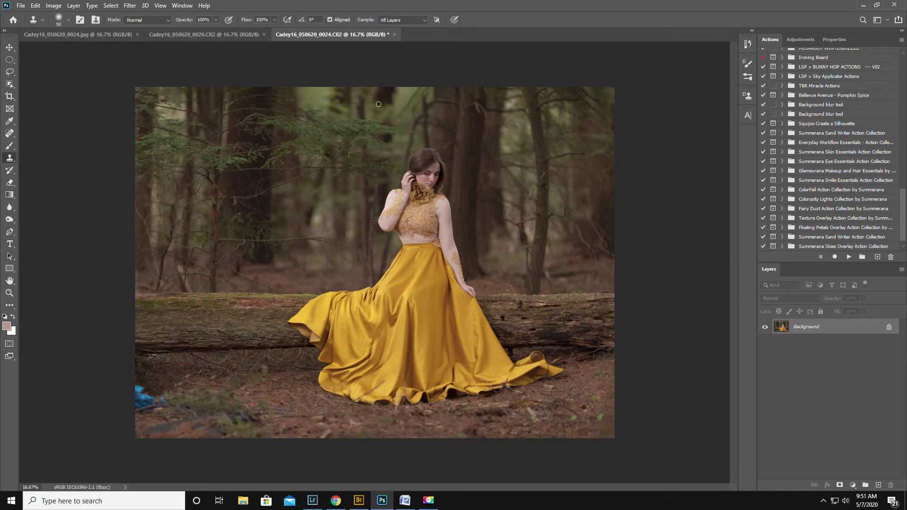
key("bracketright")
key("bracketright")
key("bracketright")
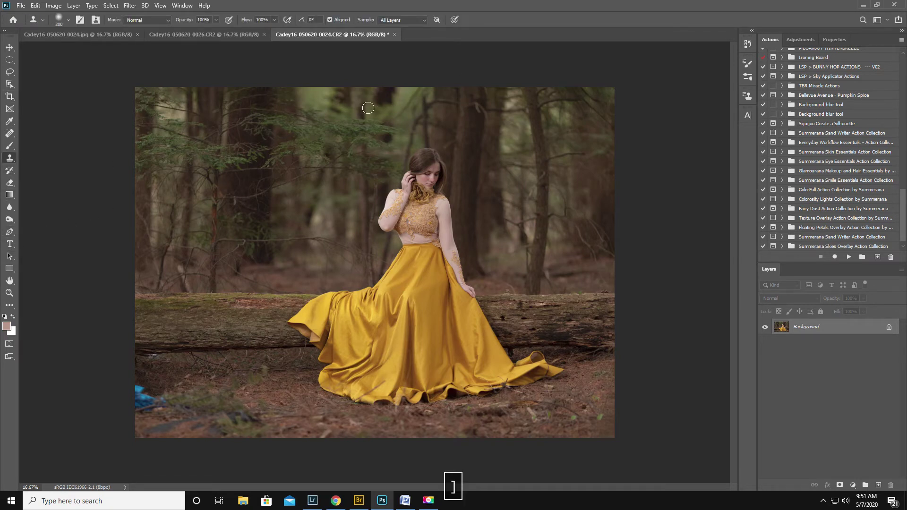
left_click(403, 99, "alt")
left_click_drag(394, 99, 390, 86)
left_click(398, 96, "alt")
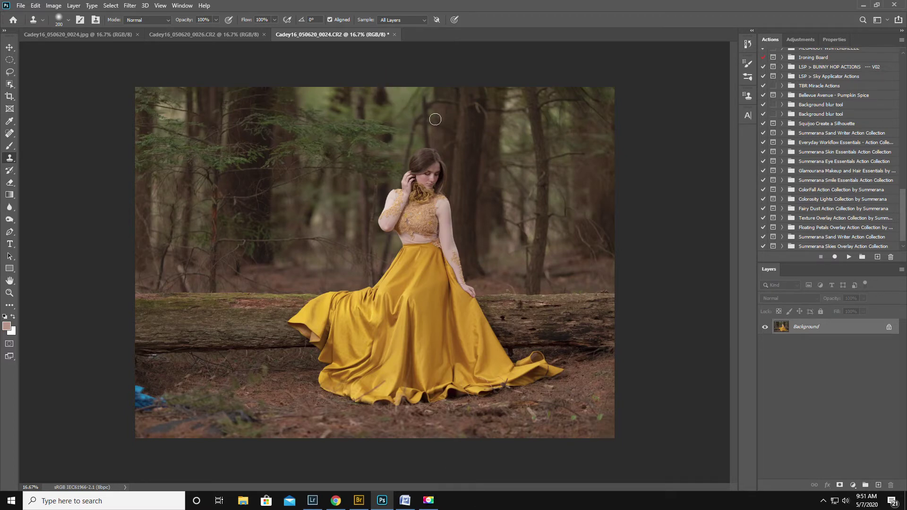
Step: Clone bark and blurred background over the filled strip at the tops of the trunks above the woman
left_click(482, 124, "alt")
left_click_drag(475, 98, 466, 82)
left_click(480, 130, "alt")
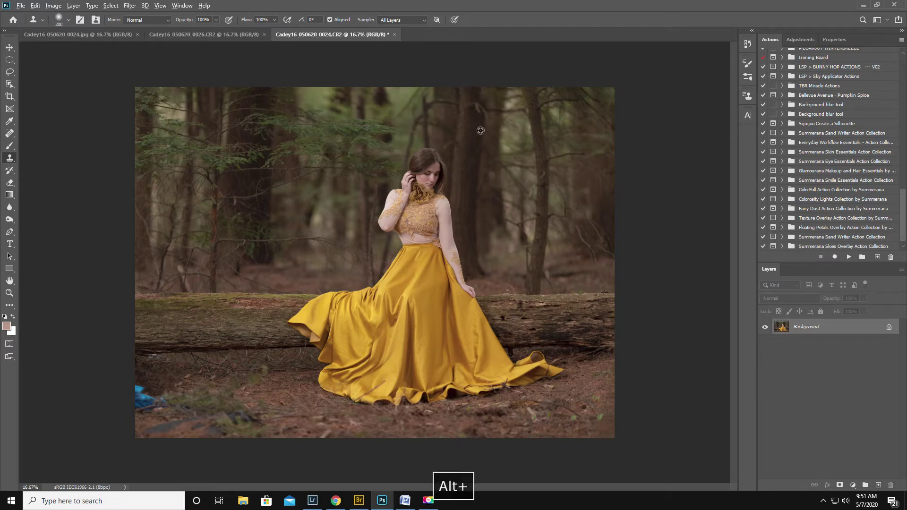
left_click_drag(482, 95, 482, 75)
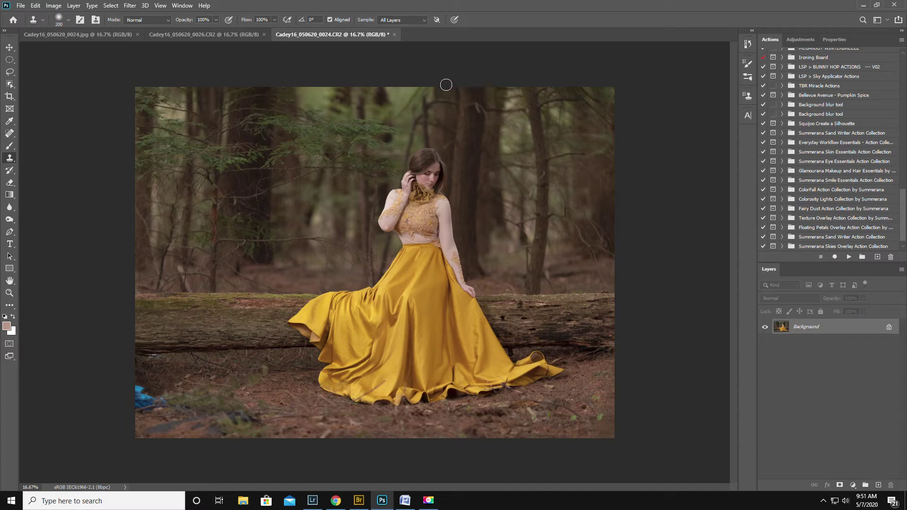
left_click(397, 95, "alt")
left_click(392, 100, "alt")
left_click_drag(379, 91, 374, 95)
Step: Clone dark forest ground over the remaining blue tarp at the photo's left edge
left_click(160, 383, "alt")
left_click(152, 376, "alt")
mouse_move(150, 388)
left_mouse_down()
mouse_move(125, 400)
mouse_move(154, 392)
mouse_move(179, 405)
mouse_move(163, 402)
mouse_move(149, 416)
mouse_move(151, 389)
mouse_move(147, 426)
mouse_move(156, 417)
mouse_move(105, 418)
mouse_move(145, 400)
mouse_move(126, 405)
left_mouse_up()
left_click(146, 383, "alt")
left_click(148, 388, "alt")
left_click(172, 403, "alt")
left_click(152, 389, "alt")
left_click(156, 419, "alt")
left_click(152, 390, "alt")
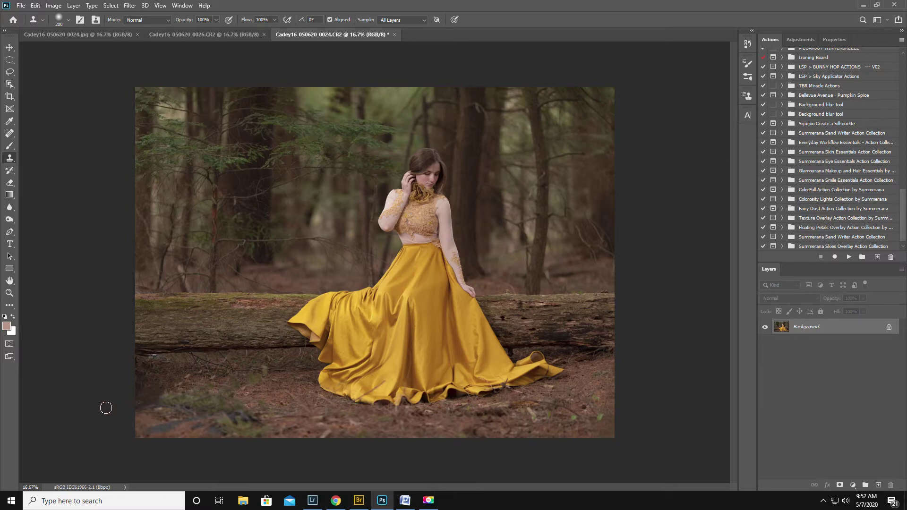
Step: Clone brown ground over the dark plastic patch in the lower-left foreground
mouse_move(173, 429)
left_mouse_down()
mouse_move(141, 426)
mouse_move(220, 432)
left_mouse_up()
left_click(174, 431, "alt")
left_click(149, 420, "alt")
left_click(175, 427, "alt")
left_click(190, 427, "alt")
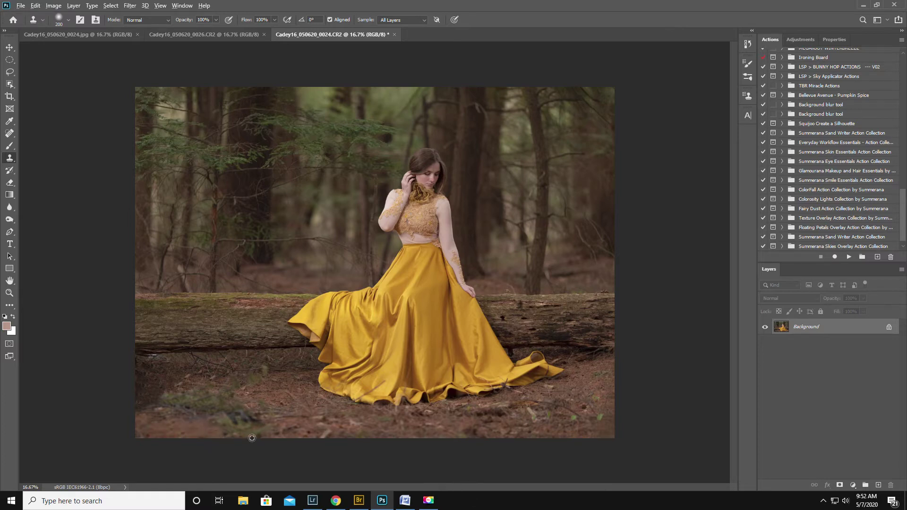
left_click(198, 428, "alt")
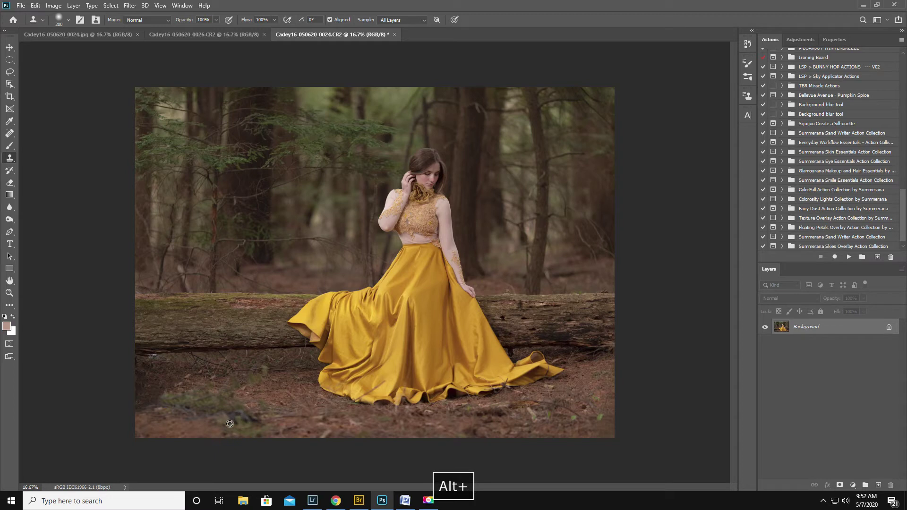
mouse_move(202, 417)
left_mouse_down()
mouse_move(209, 423)
mouse_move(205, 416)
left_mouse_up()
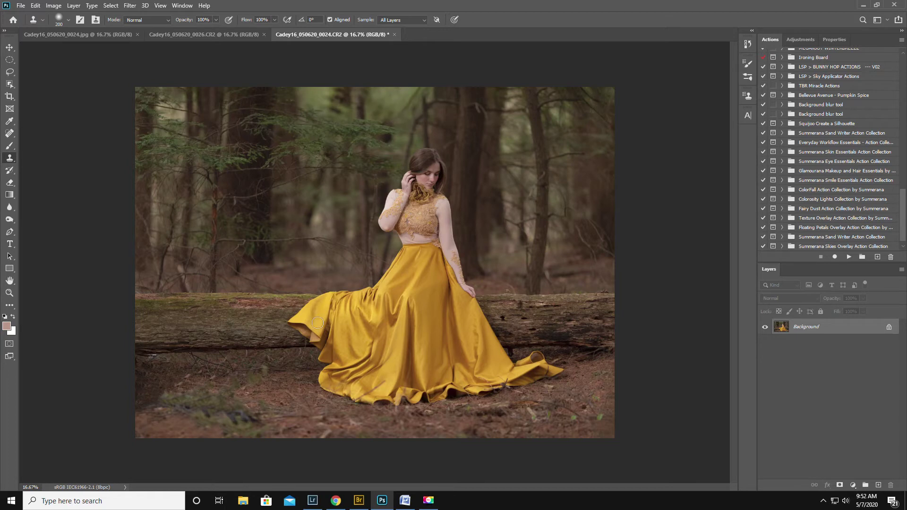
Step: Draw a feathered elliptical selection about 13 in across around the woman and shift it slightly down
left_click(10, 62)
right_click(7, 59)
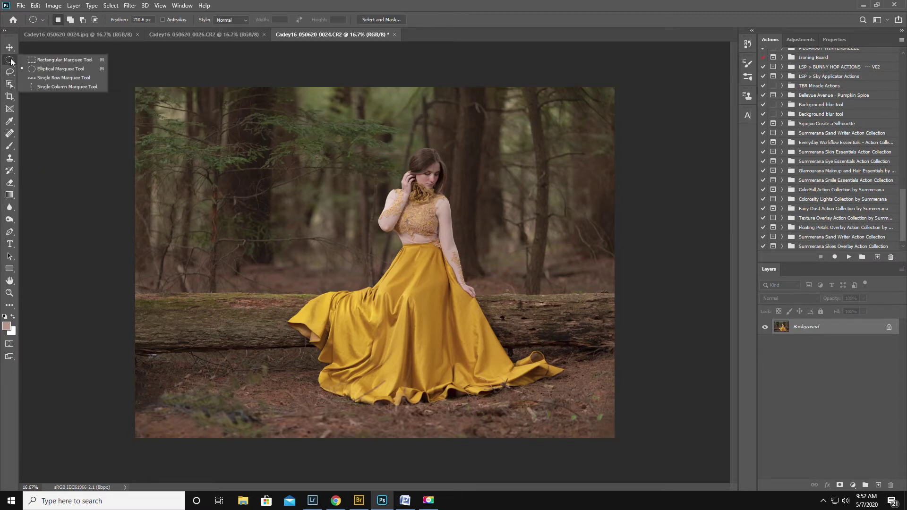
left_click(10, 60)
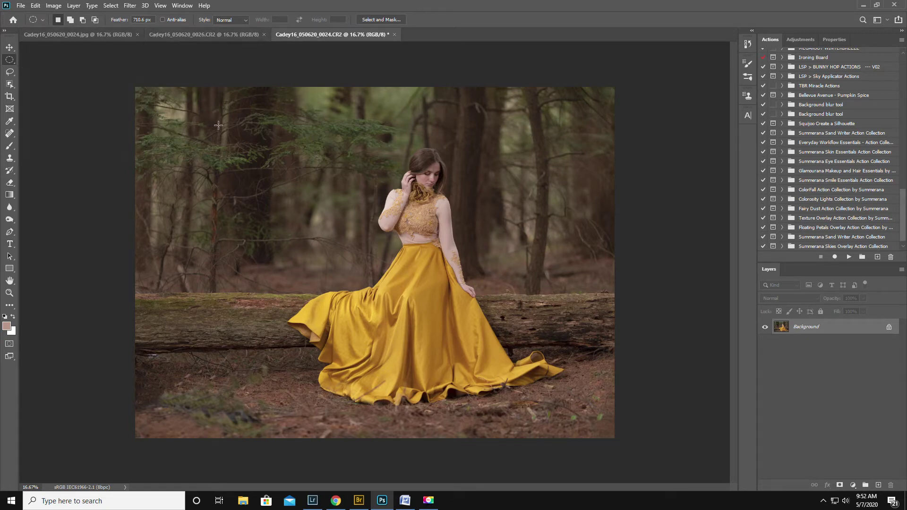
left_click_drag(266, 90, 573, 397)
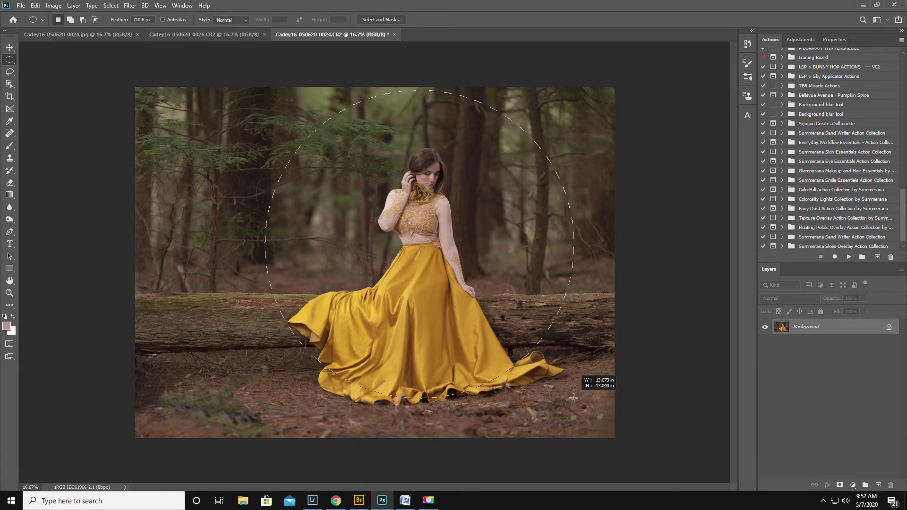
left_click_drag(435, 278, 438, 299)
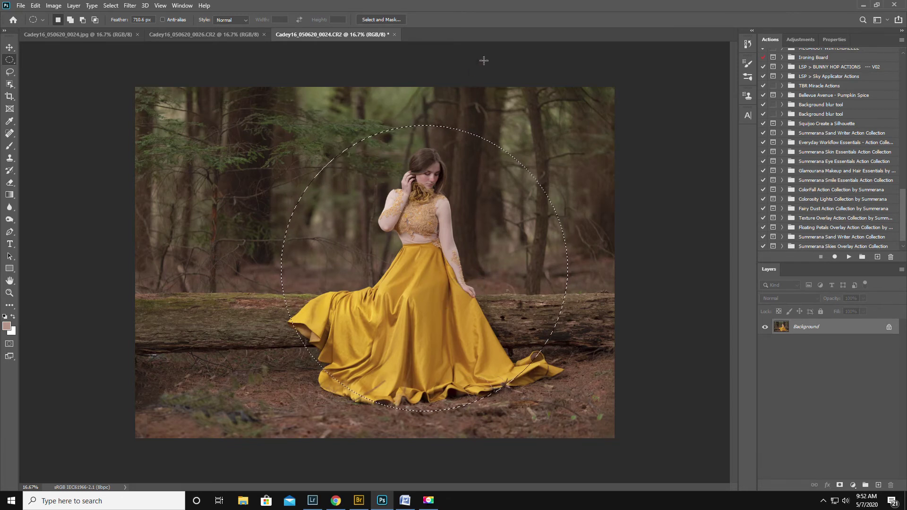
Step: Invert the selection and copy the surroundings to a new layer set to Multiply
key("ctrl+shift+i")
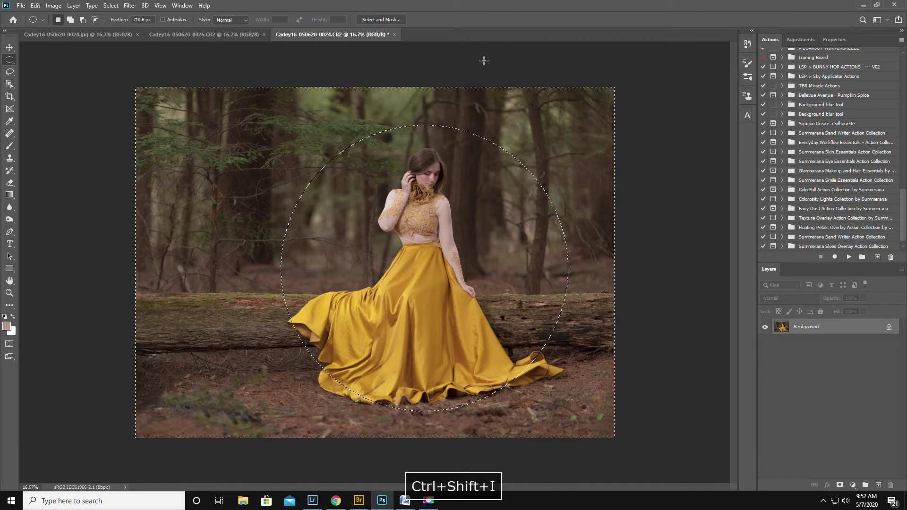
key("ctrl+j")
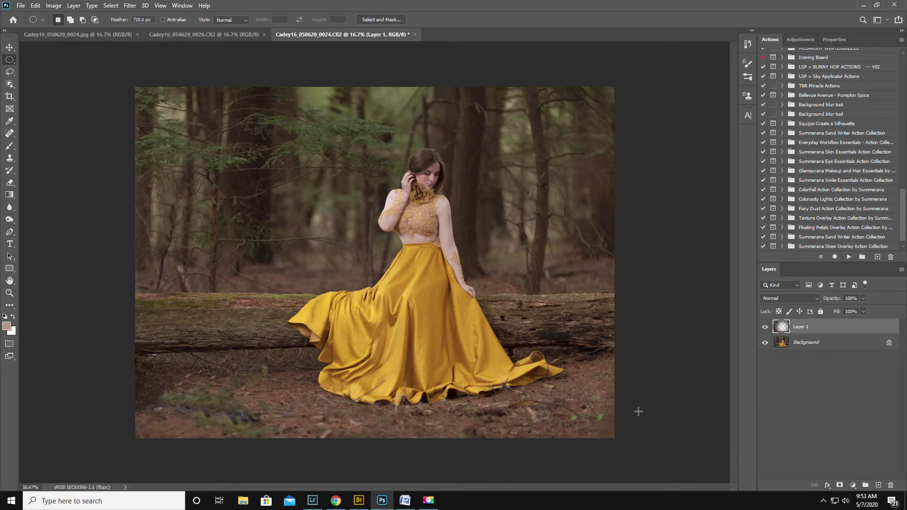
left_click(766, 298)
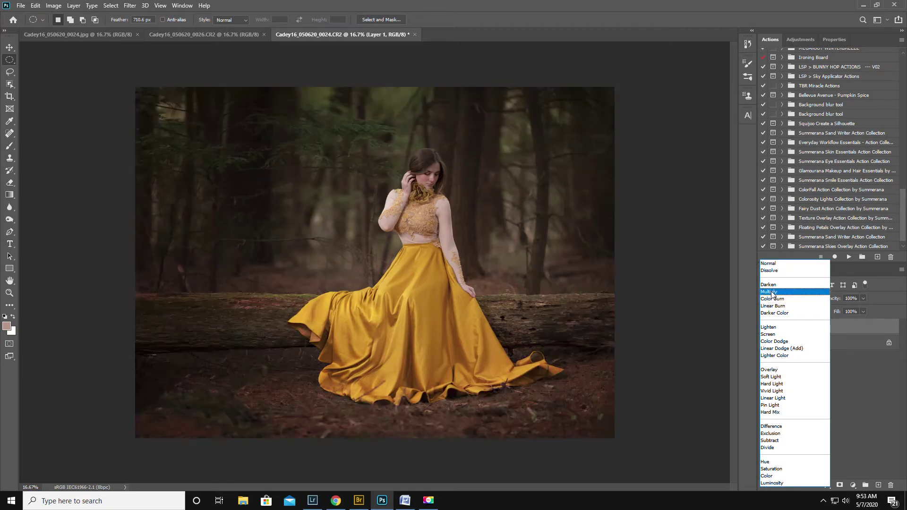
left_click(772, 292)
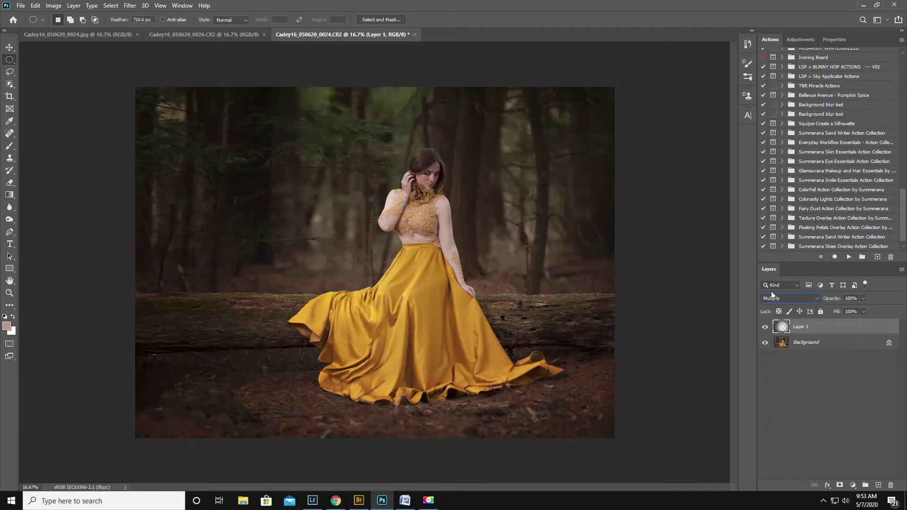
Step: Compare the image with the Multiply layer hidden and shown
left_click(766, 331)
left_click(766, 329)
left_click(766, 328)
left_click(766, 327)
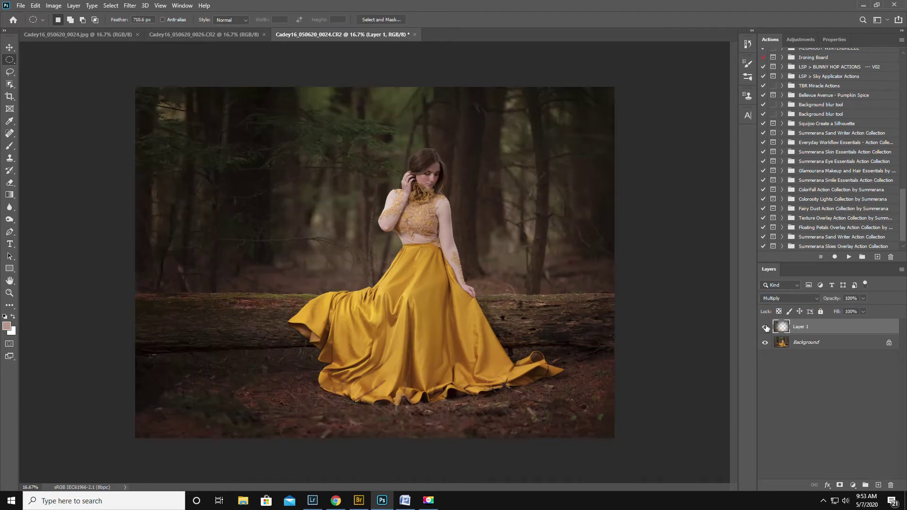
Step: Add a layer mask to the Multiply layer and paint black over the woman with a soft brush enlarged up to 3500 px
left_click(840, 485)
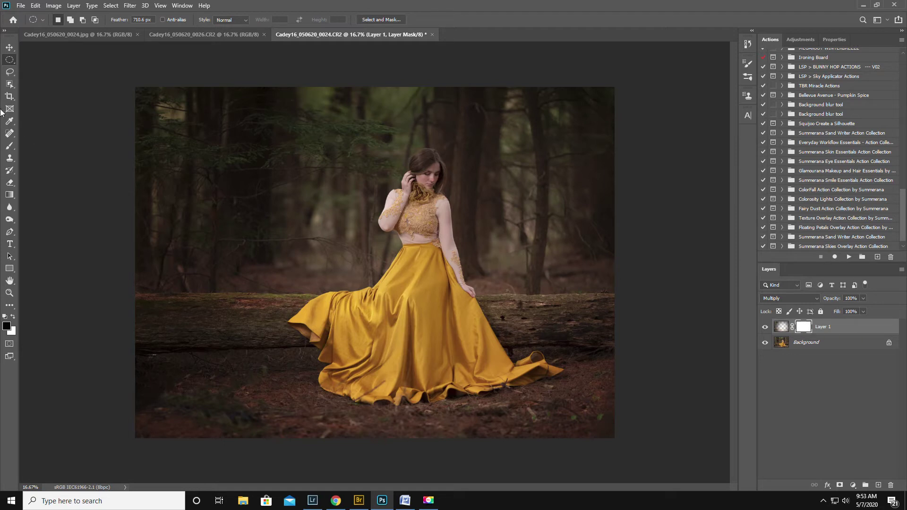
left_click(10, 147)
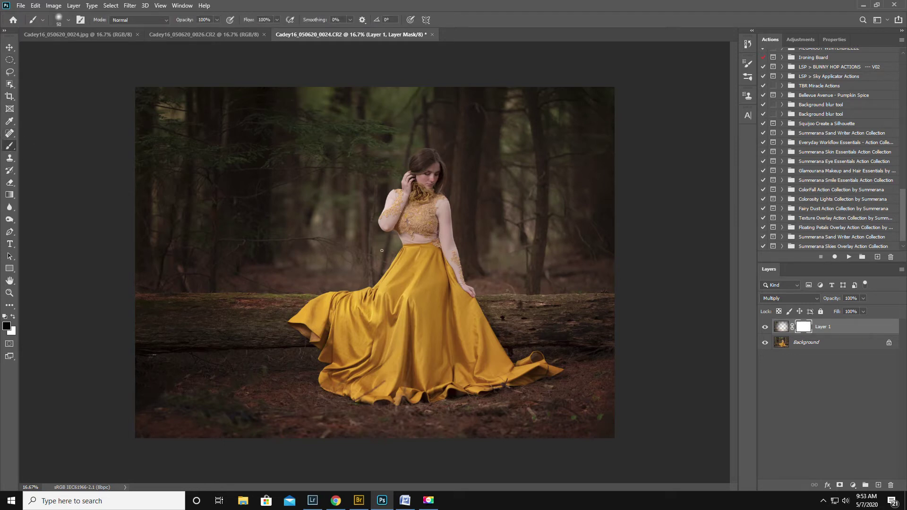
key("bracketright")
key("bracketright")
key("bracketright")
key("bracketright")
key("bracketright")
key("bracketright")
key("bracketright")
key("bracketright")
key("bracketright")
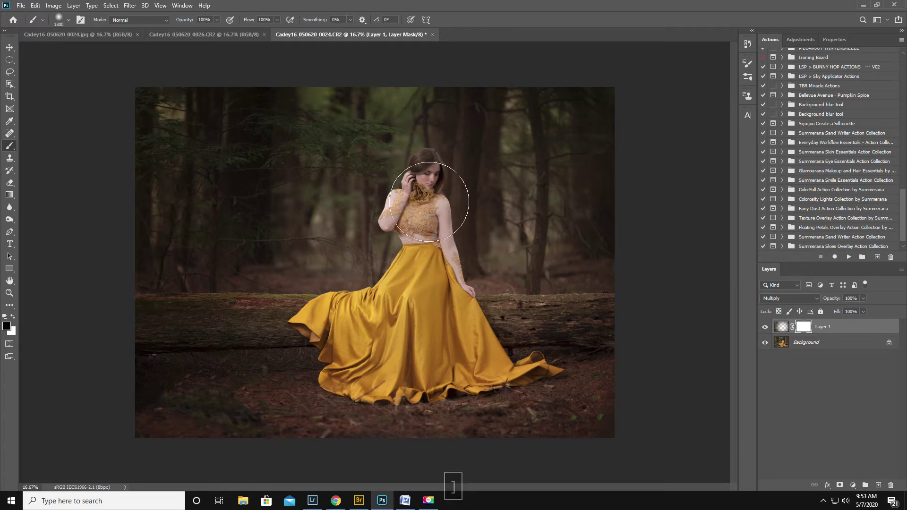
mouse_move(332, 325)
left_mouse_down()
mouse_move(358, 369)
mouse_move(426, 378)
mouse_move(529, 362)
mouse_move(475, 362)
mouse_move(495, 350)
mouse_move(483, 340)
mouse_move(333, 324)
mouse_move(390, 340)
mouse_move(420, 321)
mouse_move(429, 269)
mouse_move(436, 282)
mouse_move(419, 234)
mouse_move(424, 178)
mouse_move(405, 202)
left_mouse_up()
key("bracketright")
key("bracketright")
key("bracketright")
key("bracketright")
key("bracketright")
key("bracketright")
key("bracketright")
key("bracketright")
key("bracketright")
key("bracketright")
key("bracketright")
key("bracketright")
key("bracketright")
key("bracketright")
key("bracketright")
key("bracketright")
key("bracketright")
key("bracketright")
key("bracketright")
key("bracketright")
key("bracketright")
key("bracketright")
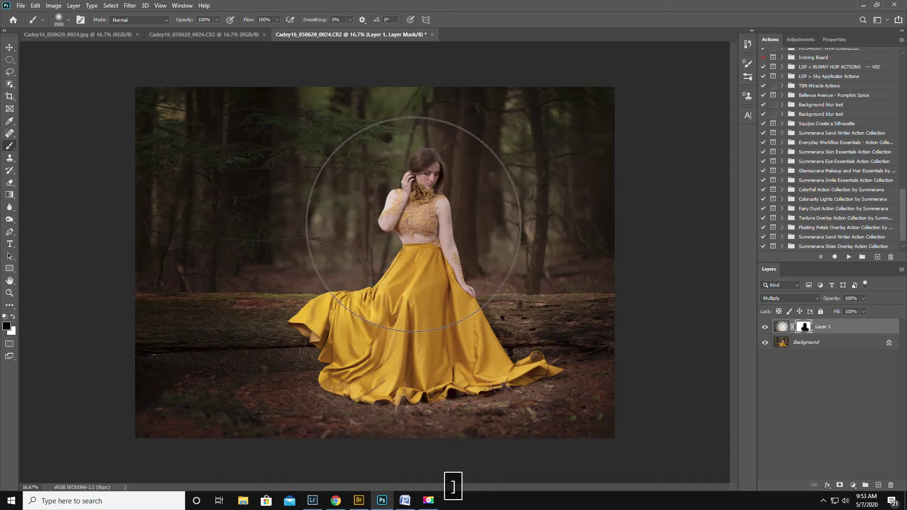
Step: Paint black on the Multiply layer's mask across the foreground ground with a 1700 px brush
key("bracketleft")
key("bracketleft")
key("bracketleft")
key("bracketleft")
key("bracketleft")
key("bracketleft")
key("bracketleft")
key("bracketleft")
key("bracketleft")
key("bracketleft")
key("bracketleft")
key("bracketleft")
key("bracketleft")
key("bracketleft")
key("bracketleft")
key("bracketleft")
key("bracketleft")
key("bracketleft")
mouse_move(612, 416)
left_mouse_down()
mouse_move(267, 432)
mouse_move(97, 423)
mouse_move(326, 413)
mouse_move(343, 404)
mouse_move(99, 422)
mouse_move(264, 404)
mouse_move(607, 397)
mouse_move(630, 413)
mouse_move(608, 454)
mouse_move(620, 409)
mouse_move(555, 400)
mouse_move(105, 406)
mouse_move(211, 405)
mouse_move(150, 392)
mouse_move(239, 379)
mouse_move(96, 384)
mouse_move(622, 381)
mouse_move(123, 445)
left_mouse_up()
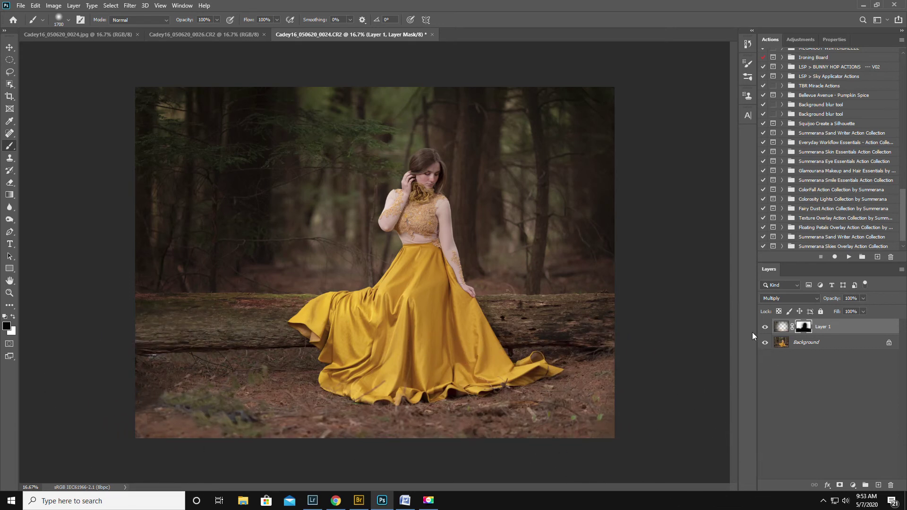
Step: Compare the image with the masked Multiply layer hidden and shown, and flatten the image
left_click(765, 327)
left_click(765, 327)
left_click(765, 327)
left_click(766, 327)
left_click(765, 327)
left_click(765, 327)
left_click(901, 269)
left_click(838, 438)
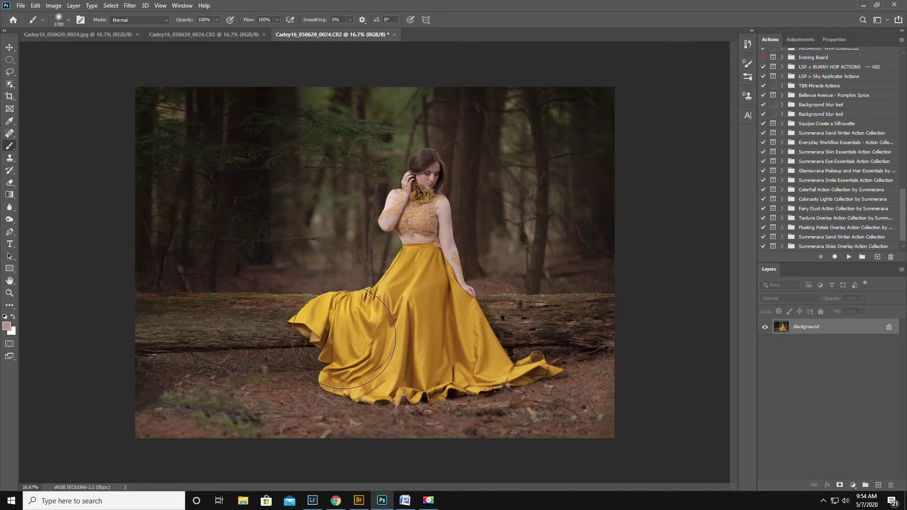
Step: Duplicate the Background layer and burn the midtones of the foreground ground at 50% exposure with a soft 1300 px brush
key("ctrl+j")
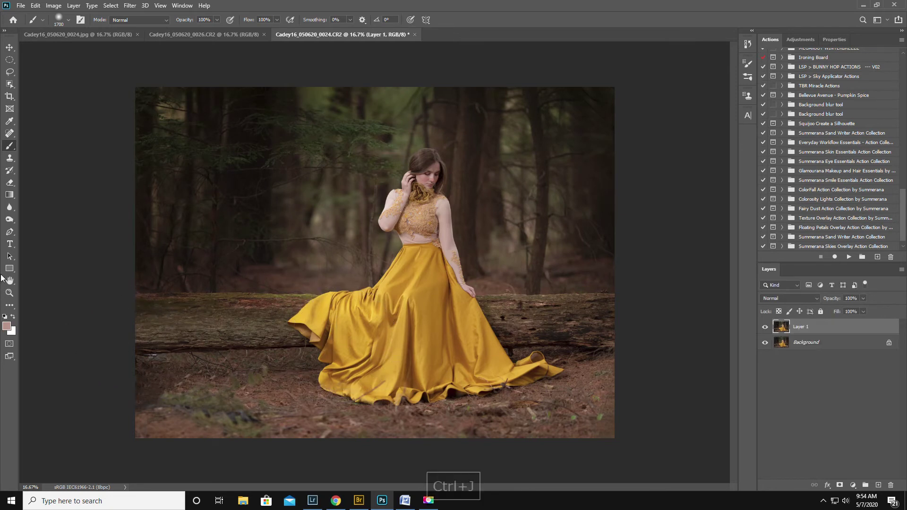
left_click(9, 221)
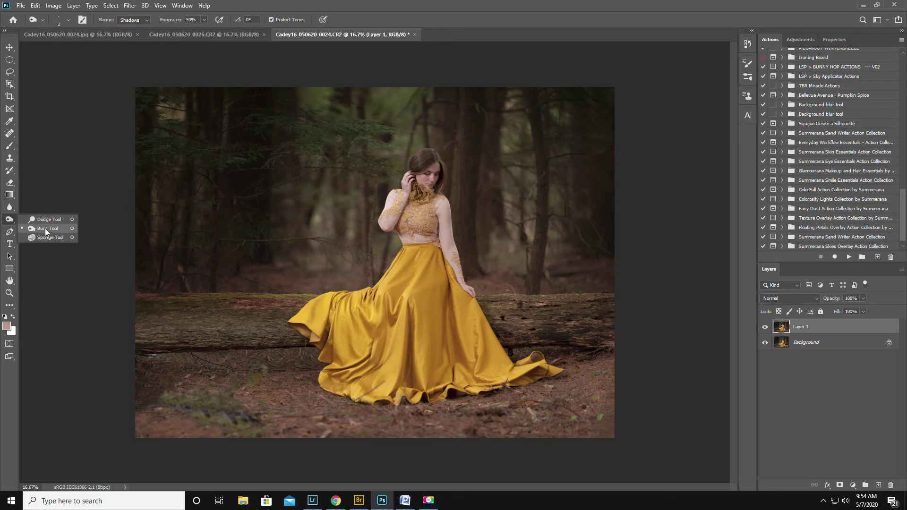
left_click(45, 230)
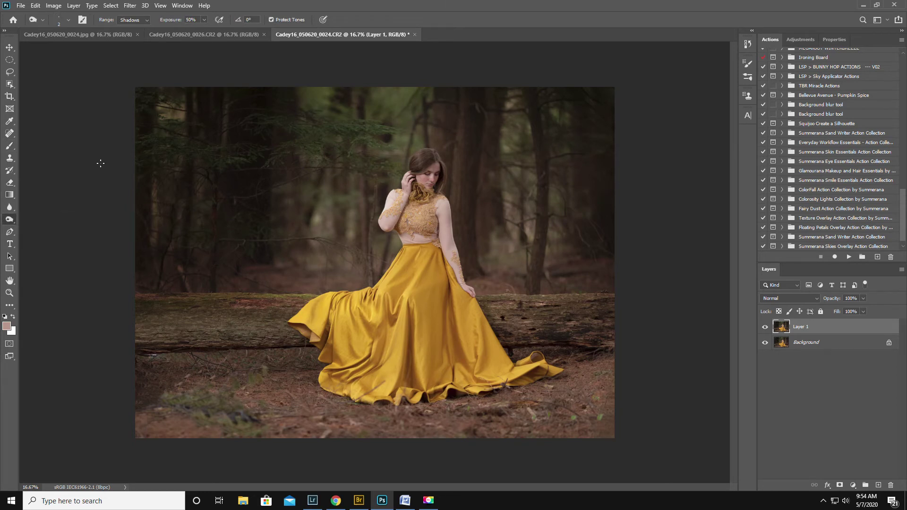
left_click(131, 19)
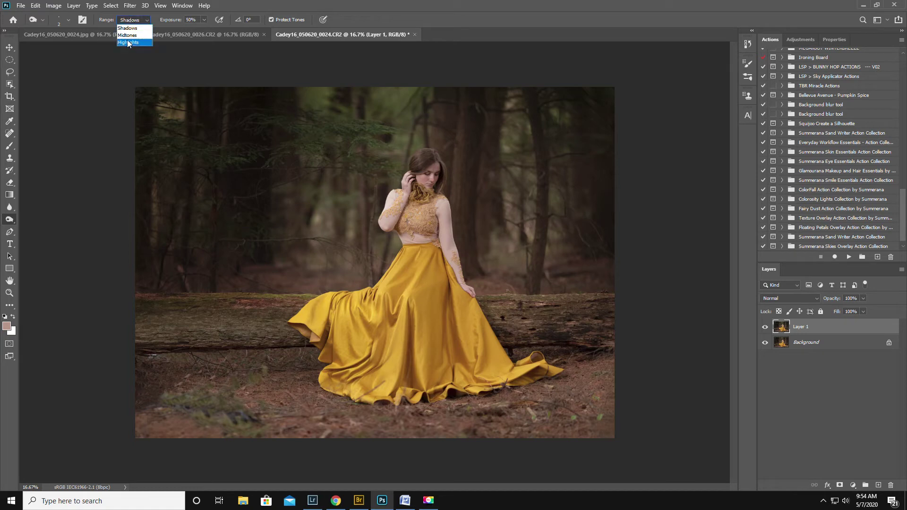
left_click(129, 35)
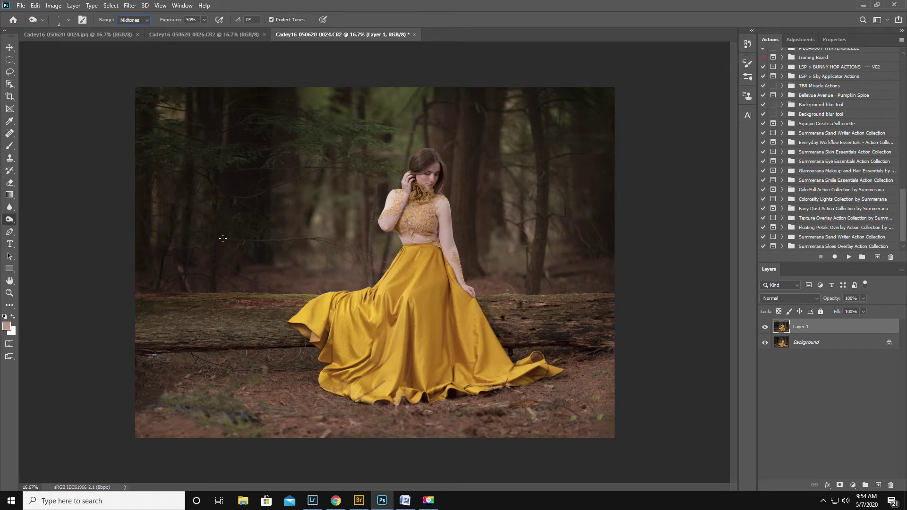
key("bracketright")
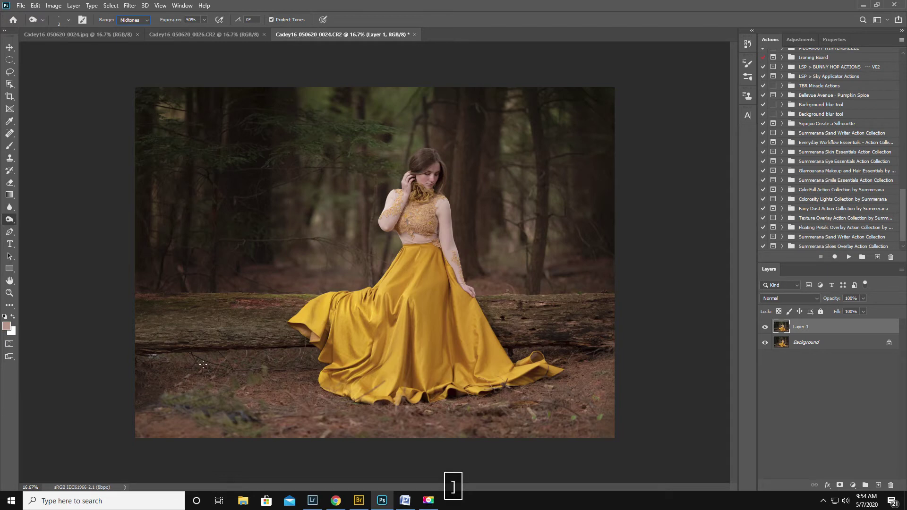
left_click(58, 20)
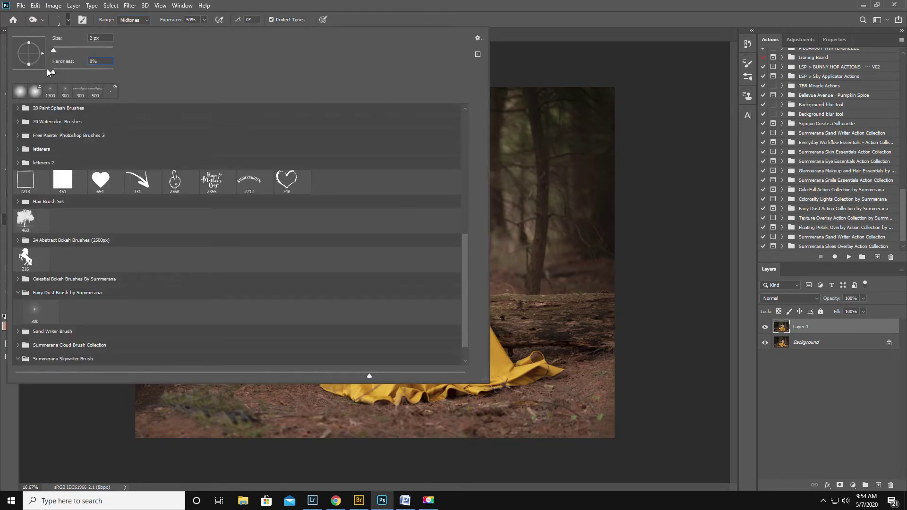
left_click_drag(54, 50, 80, 50)
left_click(356, 5)
key("bracketright")
key("bracketright")
key("bracketright")
key("bracketright")
key("bracketright")
key("bracketright")
key("bracketright")
key("bracketright")
key("bracketright")
key("bracketright")
key("bracketright")
key("bracketright")
key("bracketright")
key("bracketright")
key("bracketright")
key("bracketright")
mouse_move(274, 403)
left_mouse_down()
mouse_move(119, 417)
mouse_move(240, 413)
mouse_move(387, 436)
mouse_move(627, 430)
mouse_move(542, 415)
mouse_move(610, 387)
mouse_move(569, 391)
mouse_move(612, 399)
mouse_move(512, 426)
mouse_move(407, 443)
mouse_move(338, 435)
mouse_move(300, 420)
mouse_move(274, 393)
mouse_move(126, 401)
mouse_move(212, 429)
mouse_move(159, 429)
mouse_move(385, 455)
mouse_move(630, 438)
mouse_move(550, 438)
mouse_move(605, 401)
mouse_move(603, 390)
mouse_move(603, 406)
mouse_move(490, 455)
mouse_move(325, 453)
mouse_move(266, 412)
mouse_move(275, 397)
mouse_move(138, 397)
mouse_move(296, 391)
mouse_move(142, 415)
mouse_move(316, 452)
mouse_move(545, 458)
mouse_move(617, 427)
mouse_move(626, 395)
mouse_move(621, 435)
mouse_move(451, 453)
mouse_move(277, 452)
mouse_move(97, 423)
left_mouse_up()
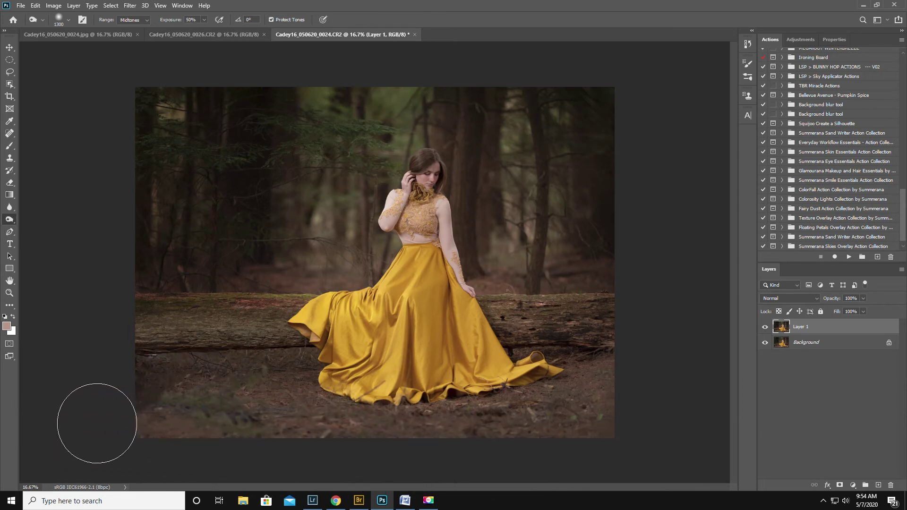
left_click(764, 327)
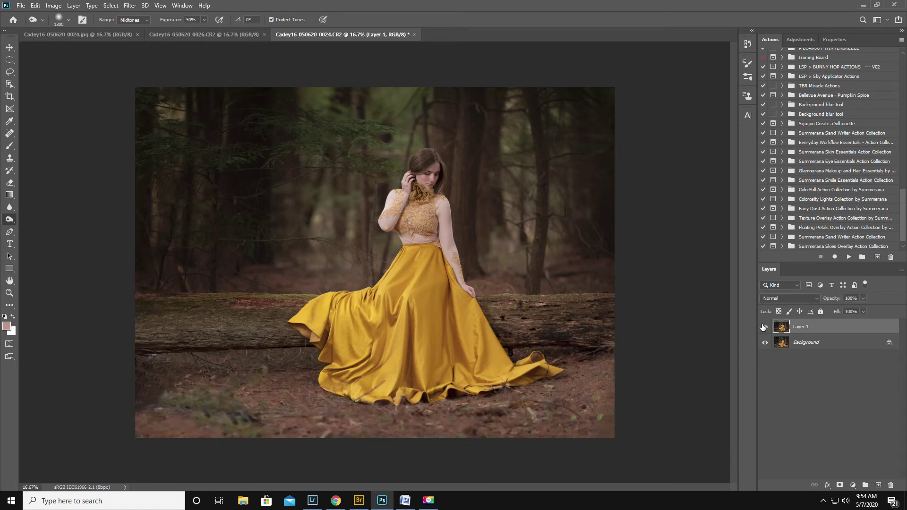
left_click(764, 327)
left_click(764, 326)
left_click(764, 326)
Step: Burn the shadows across the foreground ground and its right edge at 33% exposure
left_click(131, 19)
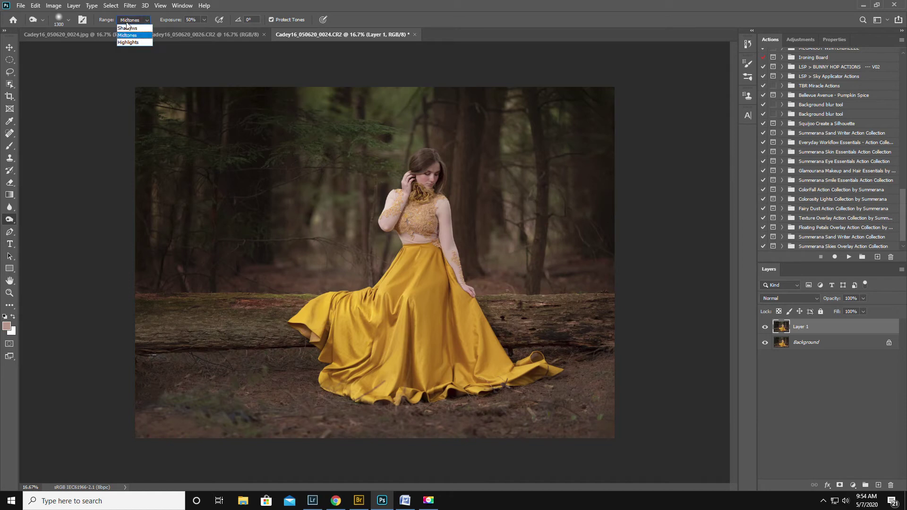
left_click(133, 26)
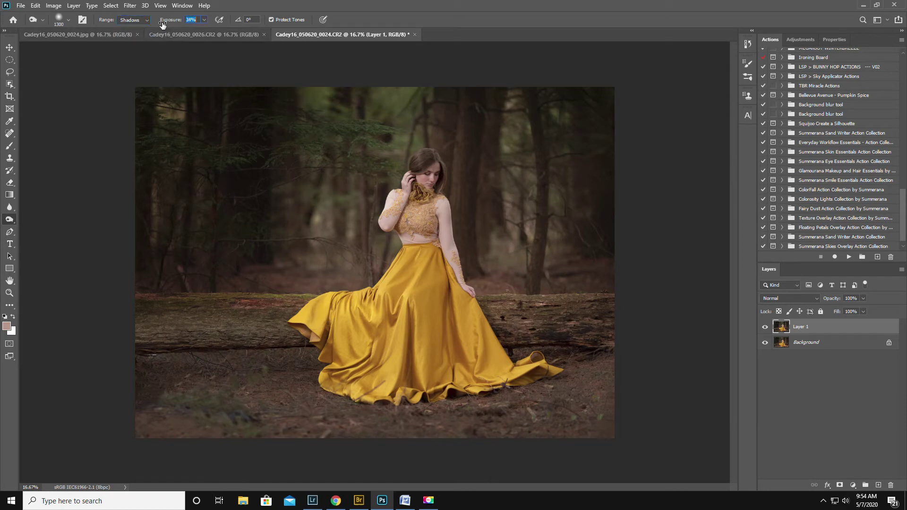
mouse_move(299, 437)
left_mouse_down()
mouse_move(93, 450)
mouse_move(515, 454)
mouse_move(682, 438)
left_mouse_up()
left_click_drag(607, 388, 650, 387)
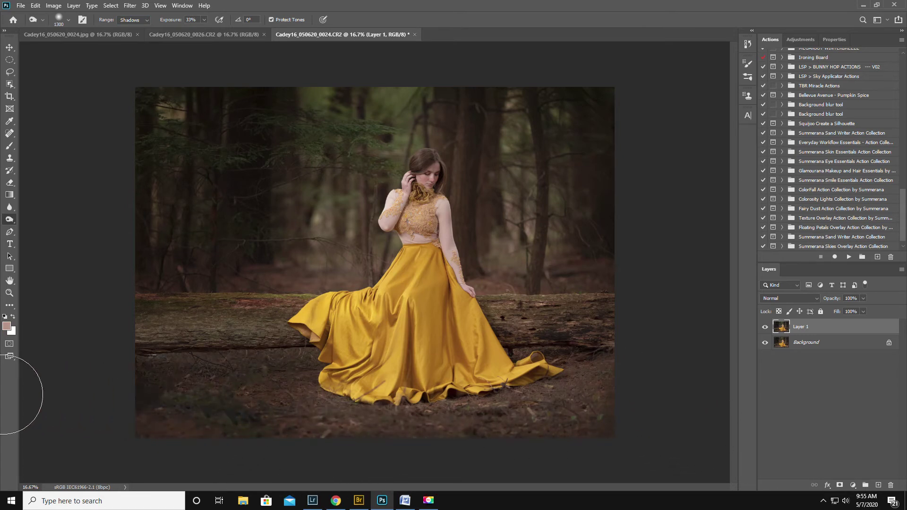
left_click_drag(303, 442, 642, 421)
left_click_drag(594, 380, 649, 380)
mouse_move(302, 408)
left_mouse_down()
mouse_move(355, 459)
mouse_move(655, 454)
left_mouse_up()
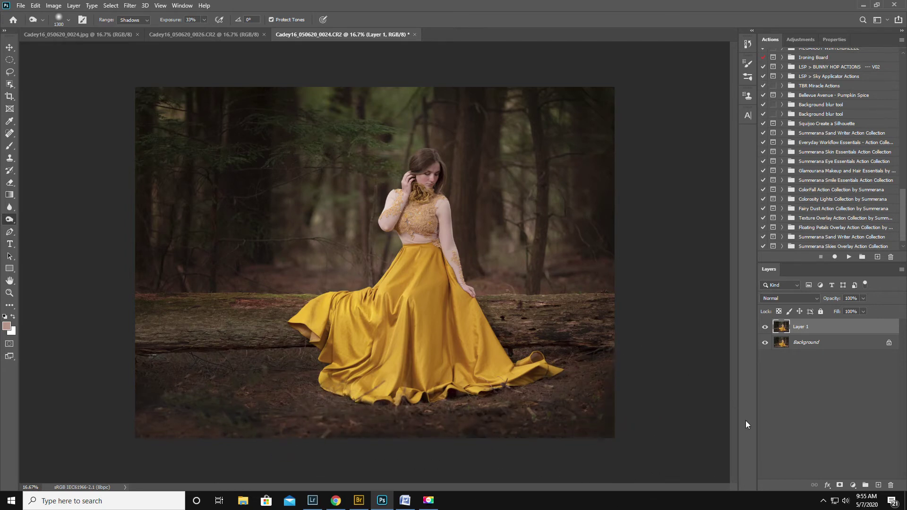
Step: Reduce the burned layer's opacity to 60%, checking it against the original, and flatten the image
left_click(765, 328)
left_click(765, 327)
left_click_drag(832, 300, 811, 301)
left_click(766, 327)
left_click(766, 327)
left_click(765, 327)
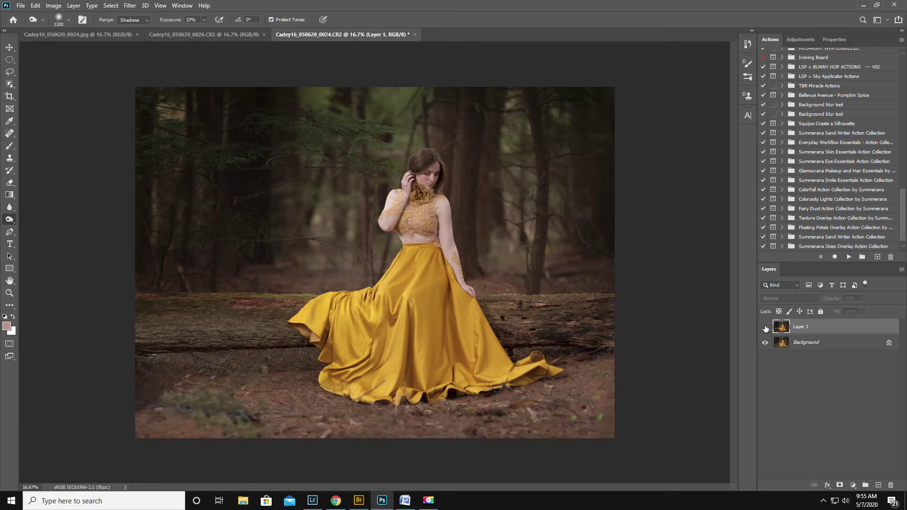
left_click(765, 327)
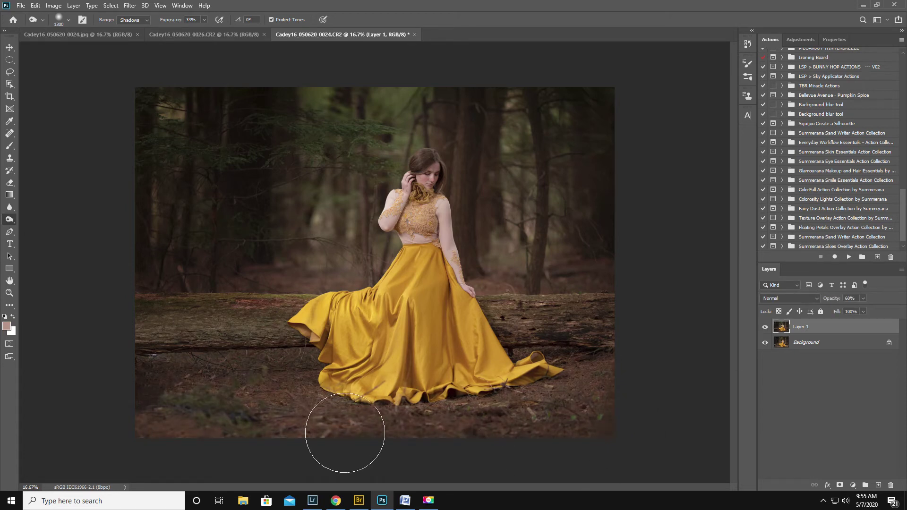
left_click(900, 271)
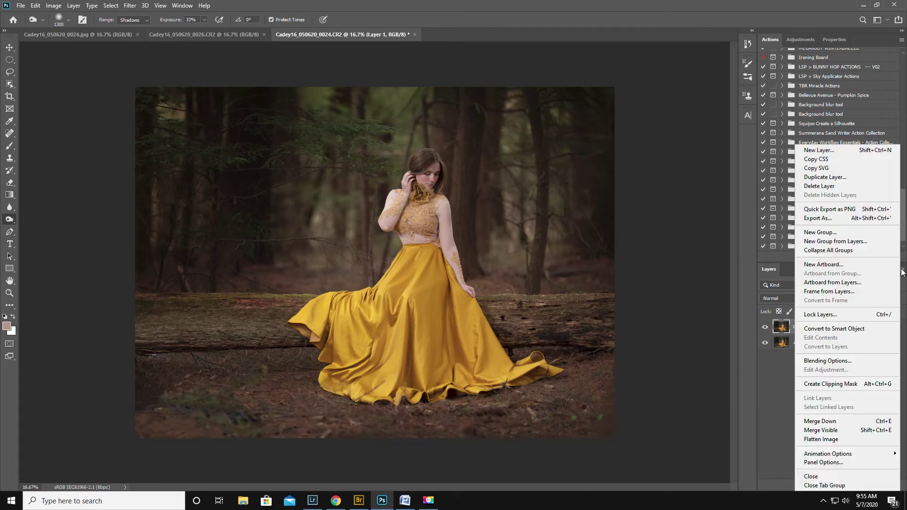
left_click(829, 439)
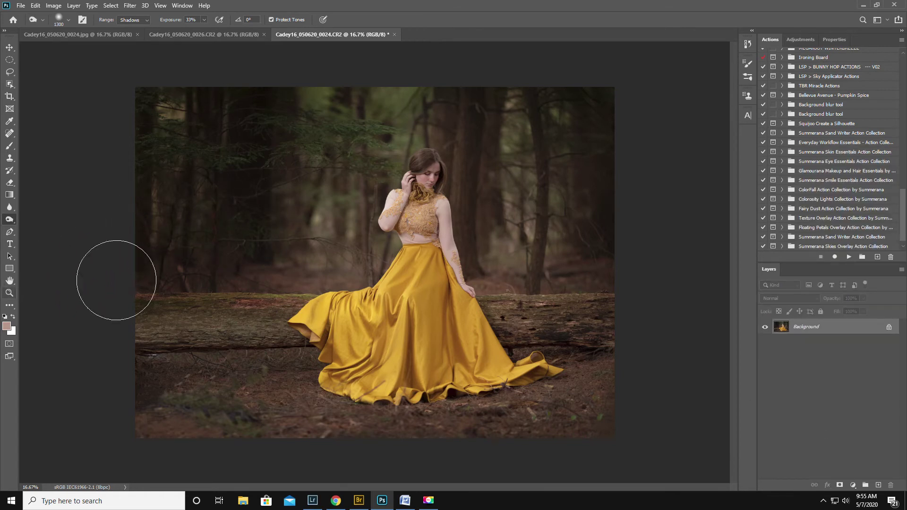
Step: Add a Curves adjustment and darken it from a tone sampled on the woman's bent arm, input 217 to output 197
left_click(9, 293)
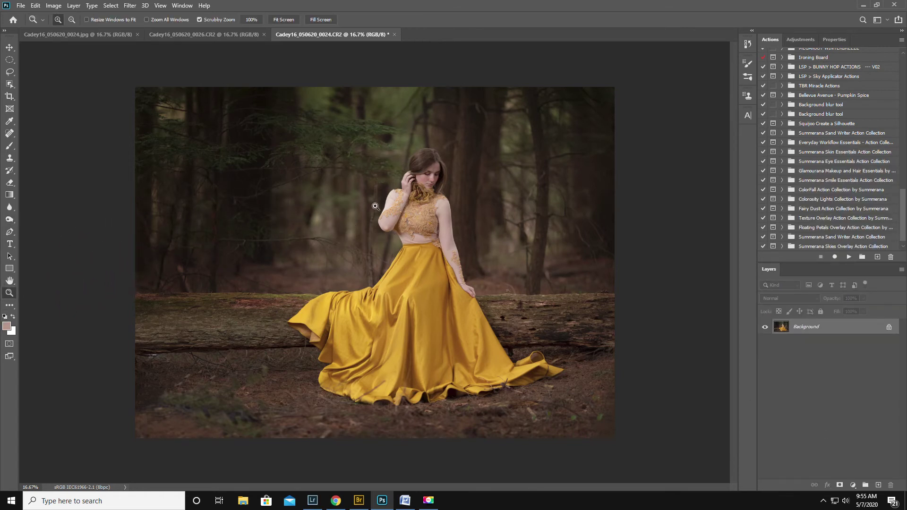
left_click(396, 194)
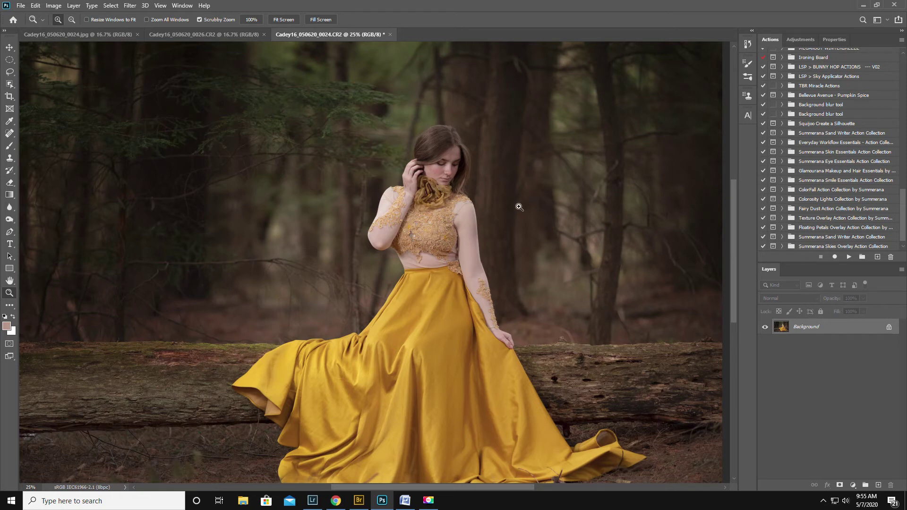
left_click(385, 199)
left_click(385, 199)
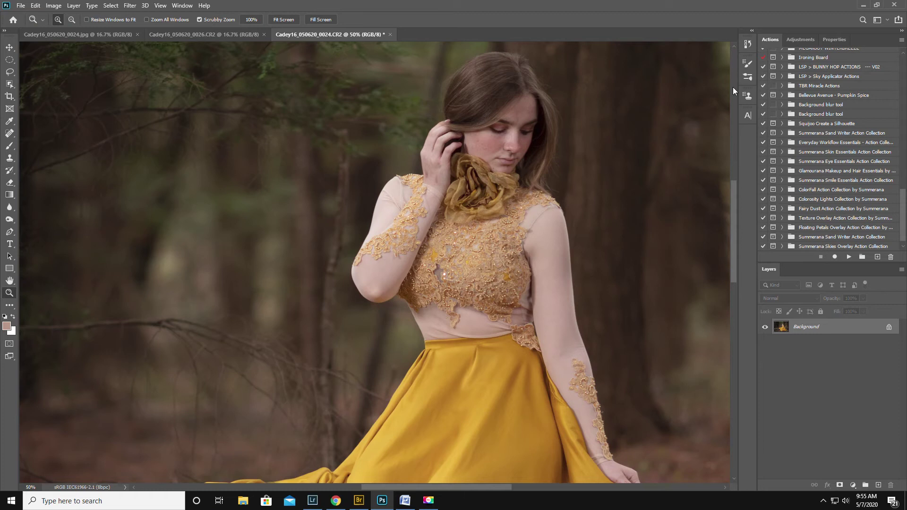
left_click(802, 36)
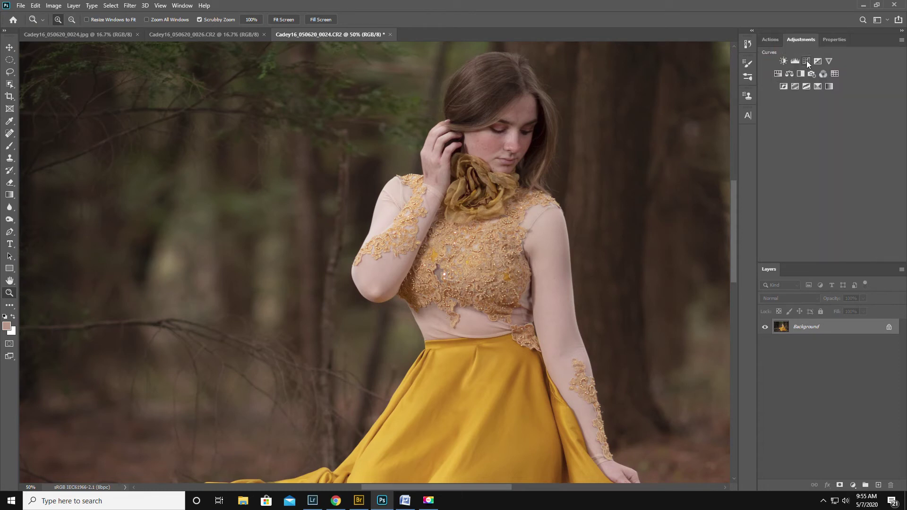
left_click(806, 61)
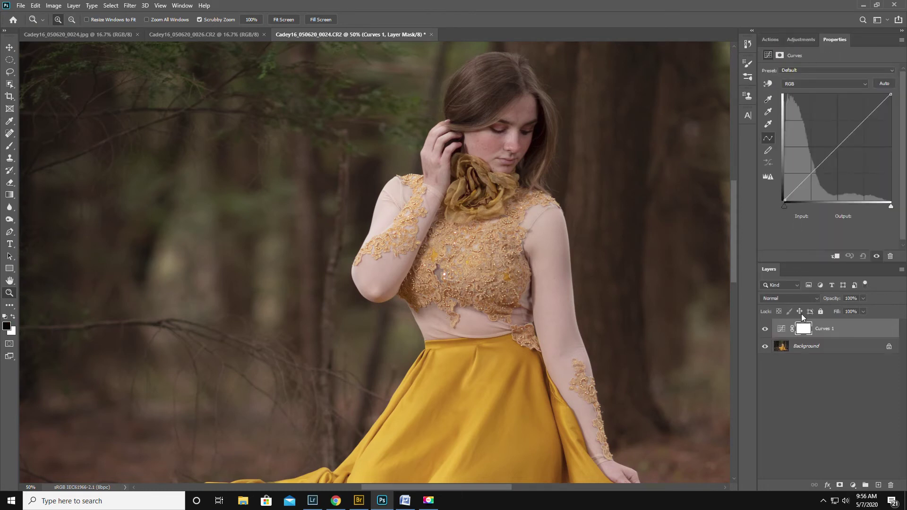
left_click(769, 85)
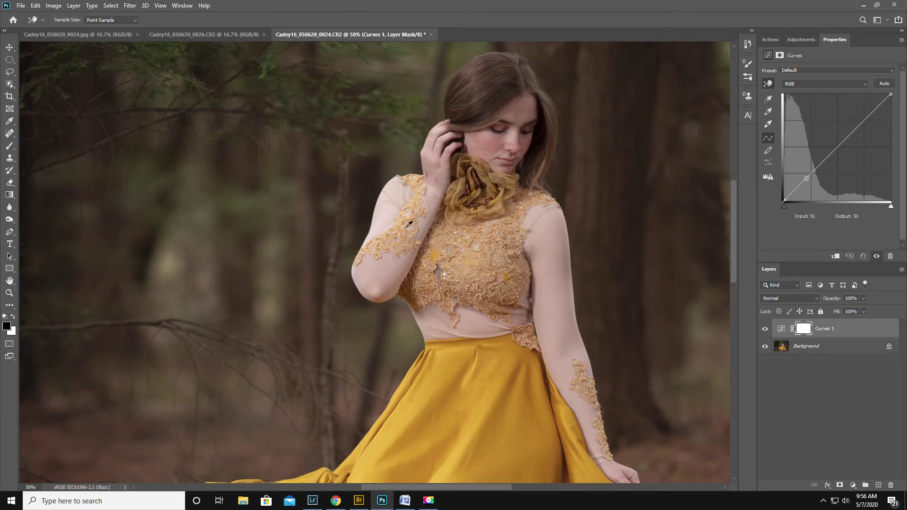
left_click(385, 209)
left_click_drag(385, 208, 386, 216)
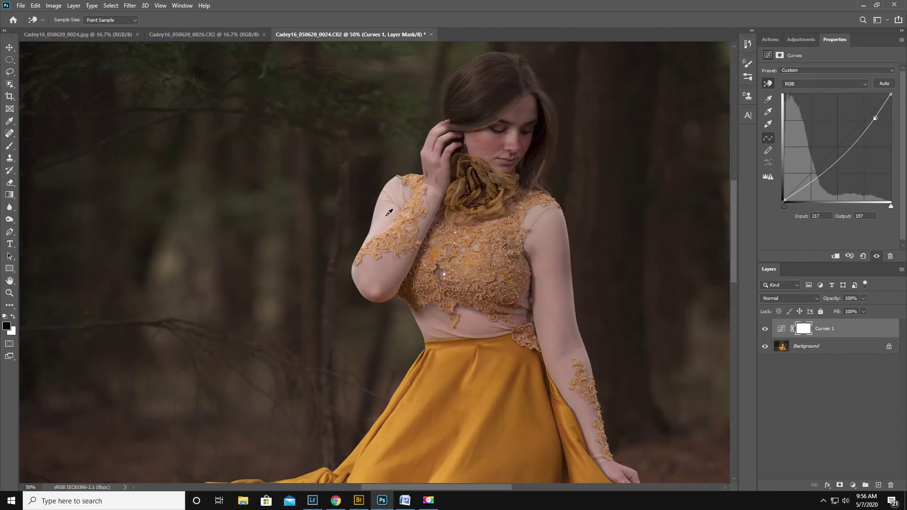
Step: Invert the Curves mask to black and paint white over the sheer sleeve of the bent arm with a 125 px brush
left_click(808, 329)
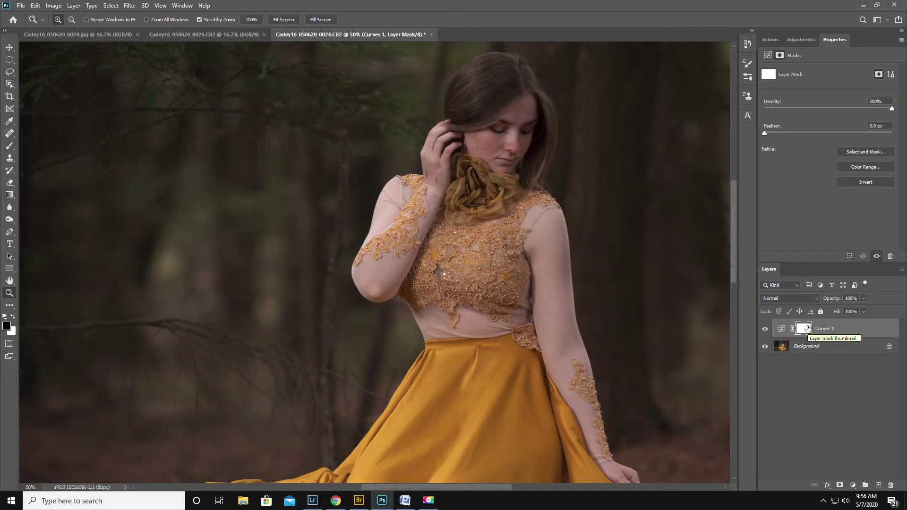
key("ctrl+i")
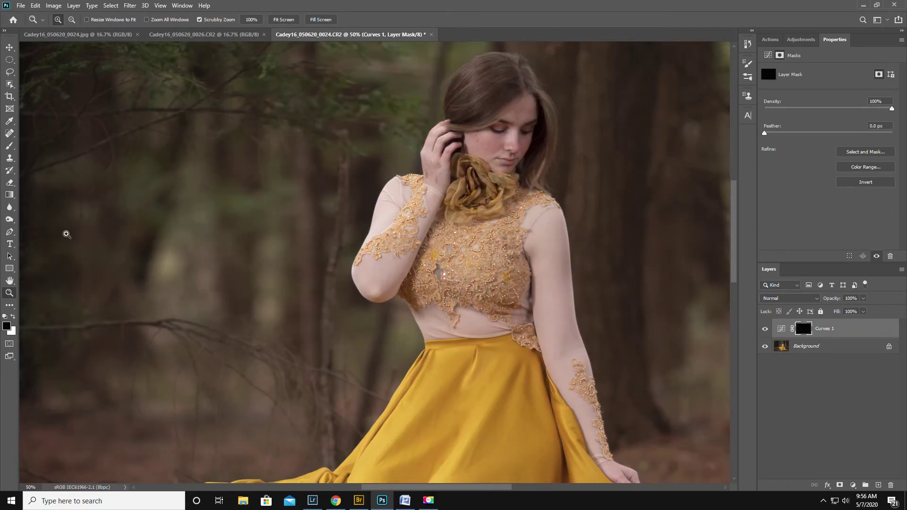
left_click(9, 147)
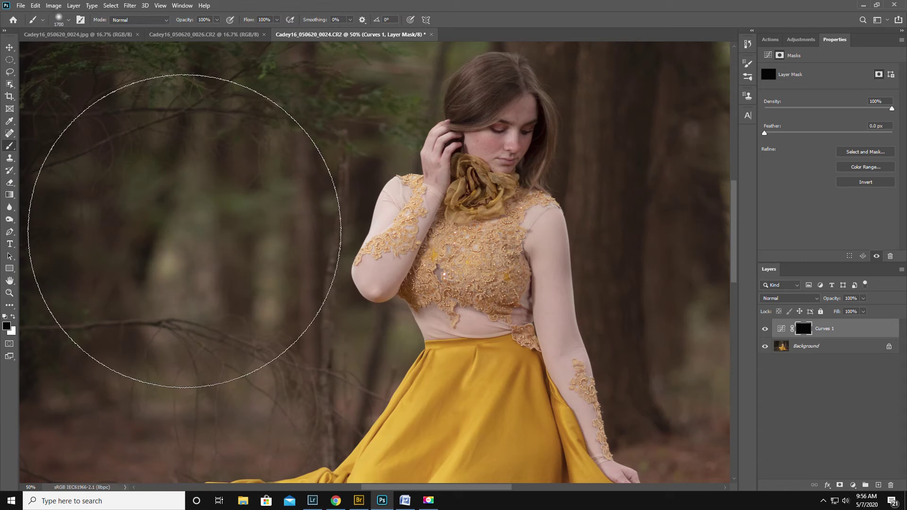
key("x")
key("[")
key("[")
key("[")
key("[")
key("[")
key("[")
key("[")
key("[")
key("[")
key("[")
key("[")
key("[")
key("[")
key("[")
key("[")
key("[")
key("[")
key("[")
key("[")
mouse_move(396, 192)
left_mouse_down()
mouse_move(366, 255)
mouse_move(406, 215)
mouse_move(411, 185)
mouse_move(381, 233)
mouse_move(395, 241)
left_mouse_up()
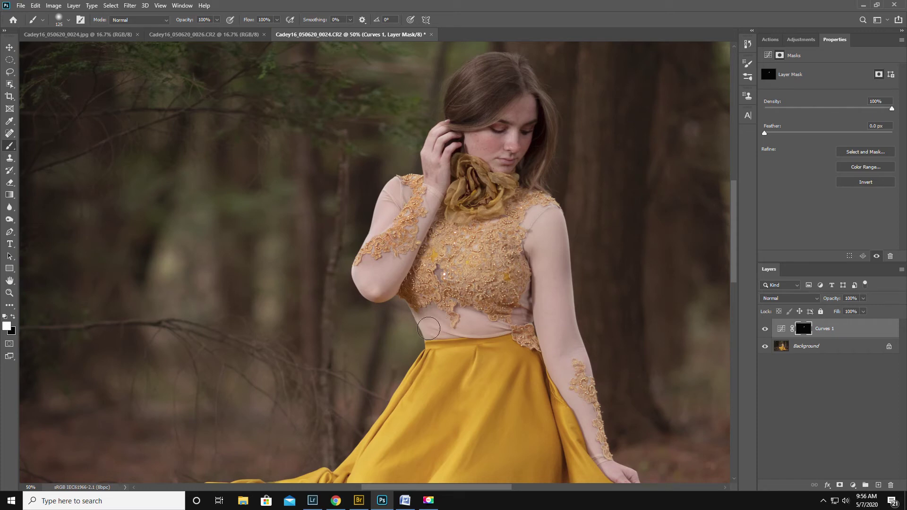
Step: Compare the Curves darkening hidden and shown, and paint black on its mask along the bent arm's lace and wrist
left_click(765, 329)
left_click(766, 329)
left_click(765, 329)
left_click(765, 329)
left_click(765, 329)
left_click(766, 329)
key("x")
mouse_move(391, 259)
left_mouse_down()
mouse_move(422, 242)
mouse_move(431, 205)
left_mouse_up()
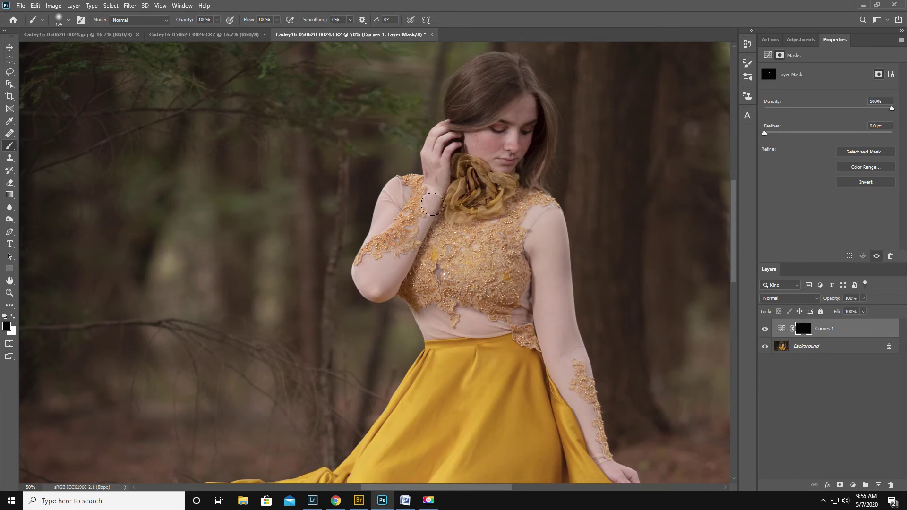
Step: Paint black on the Curves mask along the bent arm's lace, compare the adjustment hidden and shown, and flatten the image
left_click_drag(391, 261, 363, 272)
left_click(765, 330)
left_click(765, 330)
left_click(901, 270)
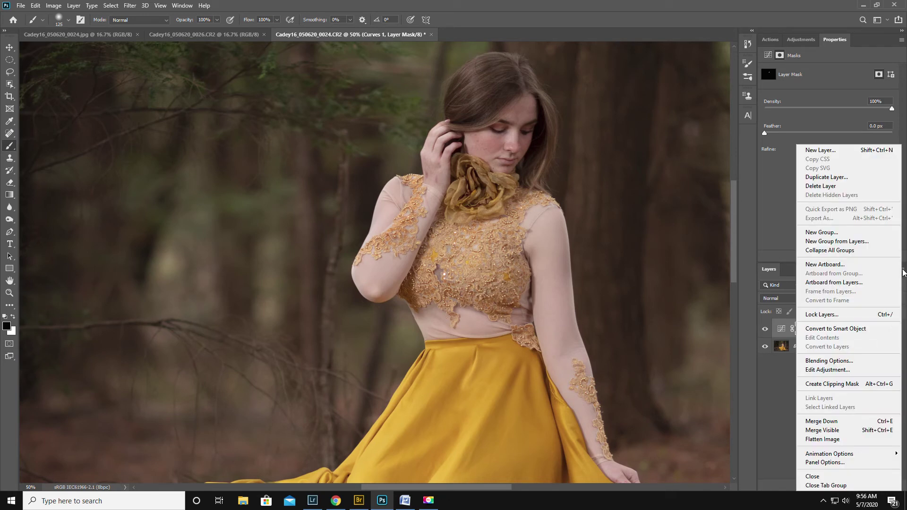
left_click(824, 438)
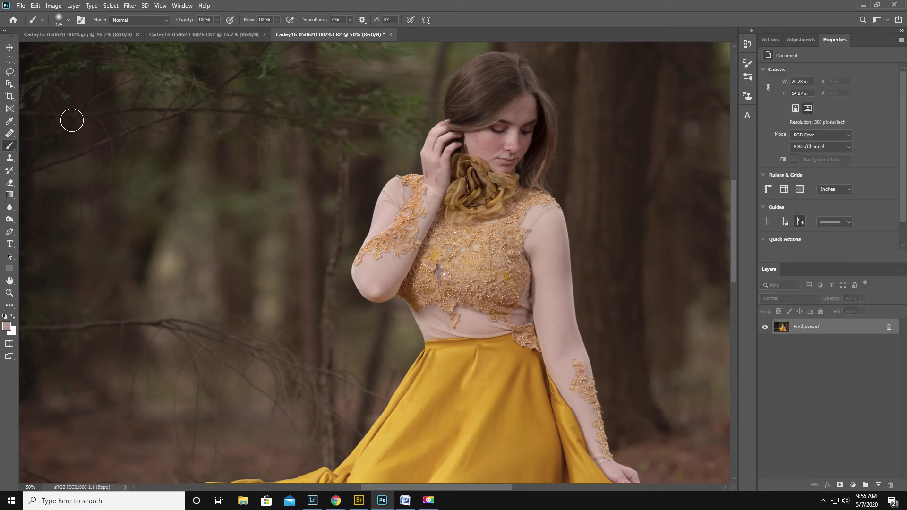
Step: Add a Curves adjustment and lower its Blue channel from a tone sampled on the woman's forehead, input 83 to output 70
left_click(11, 134)
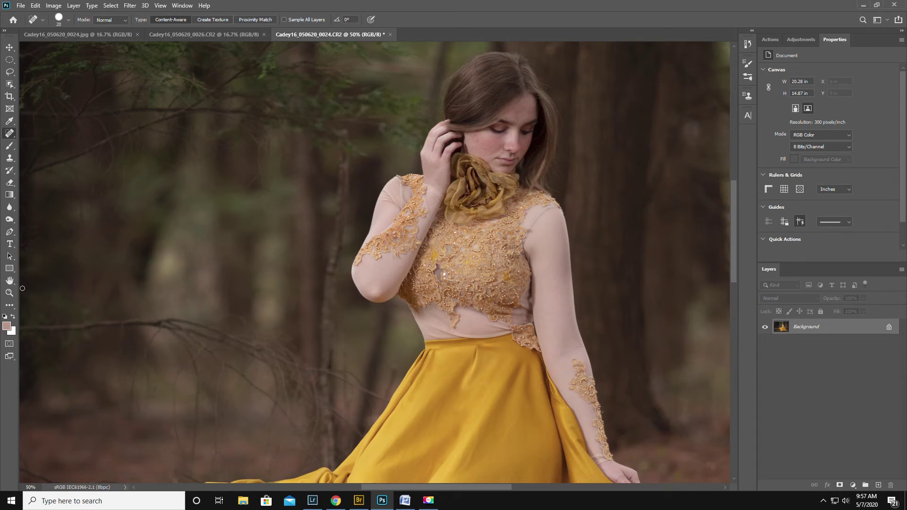
left_click_drag(369, 489, 392, 486)
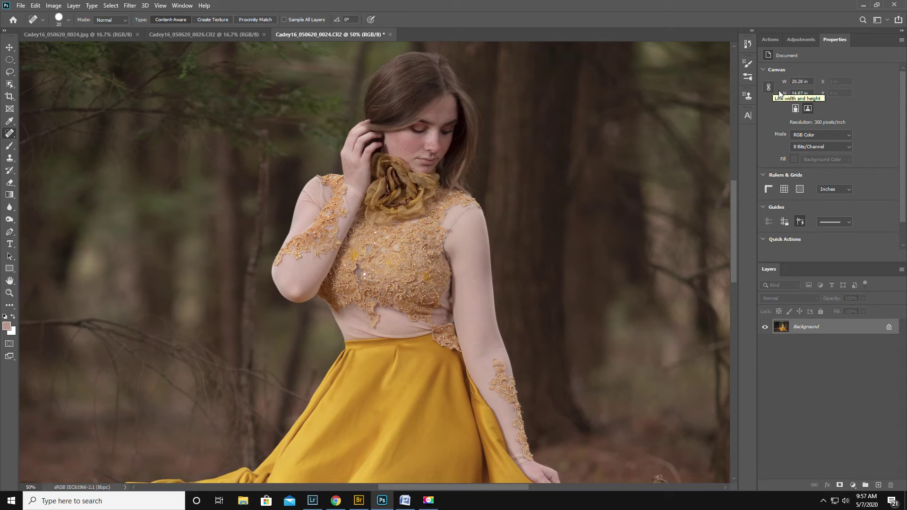
left_click(798, 39)
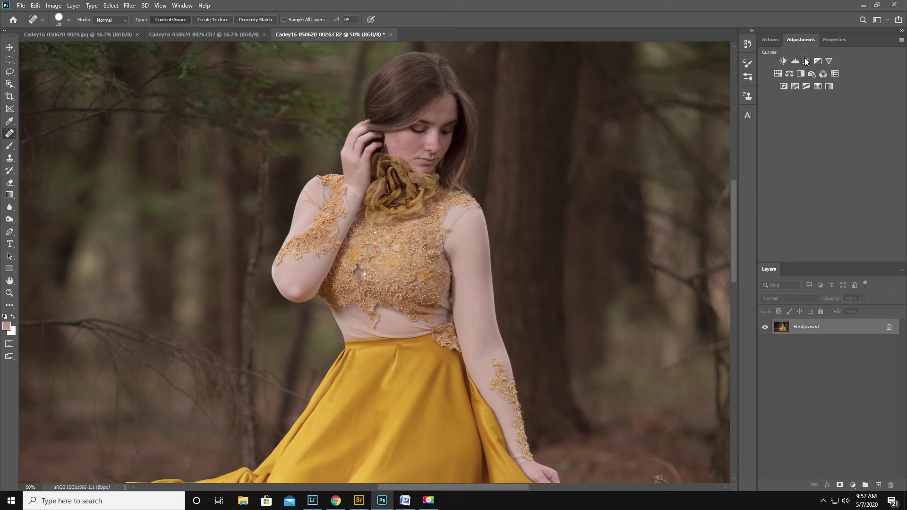
left_click(807, 61)
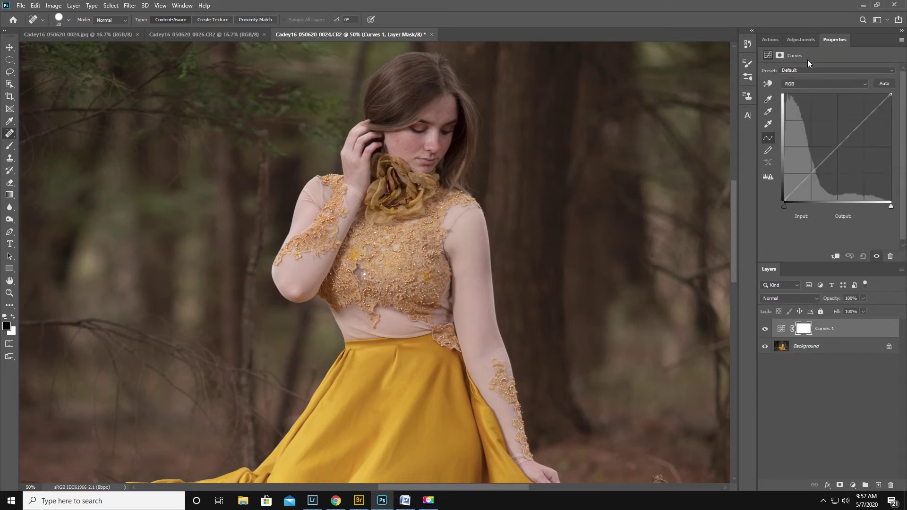
left_click(801, 83)
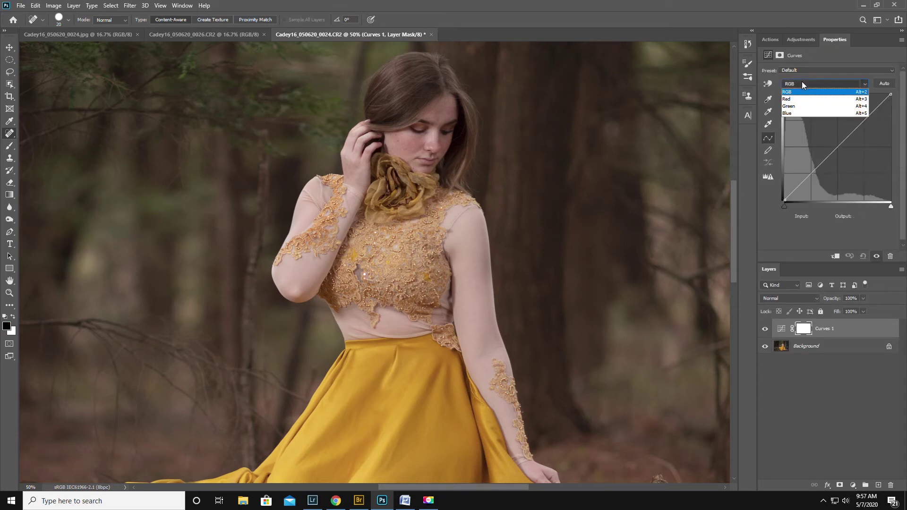
left_click(803, 114)
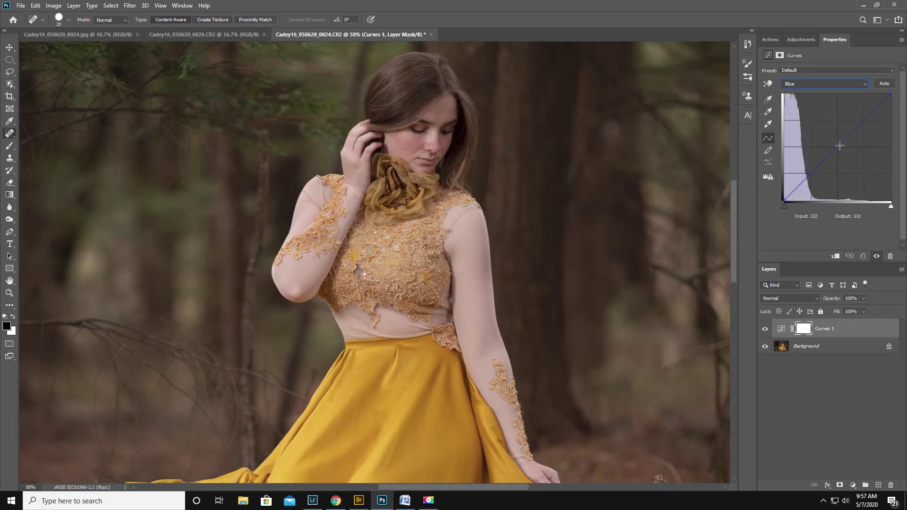
left_click(769, 84)
left_click(447, 109)
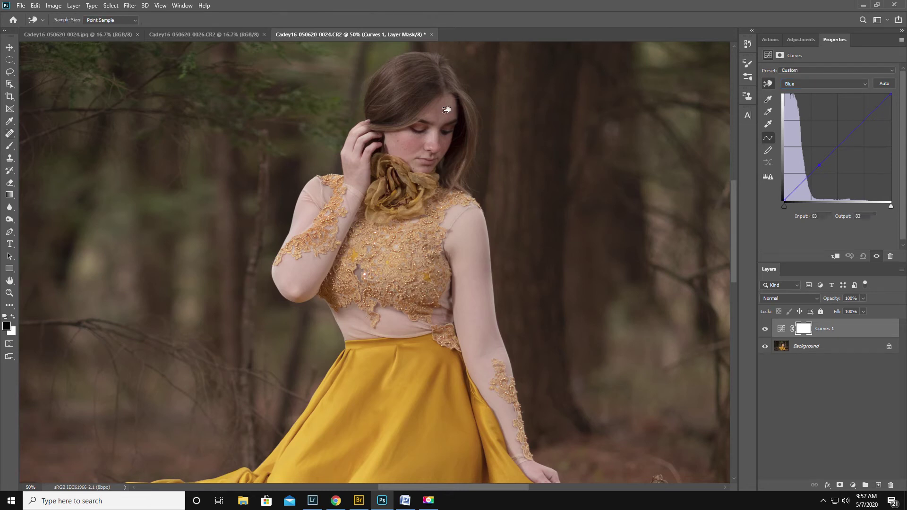
left_click_drag(446, 111, 447, 114)
left_click_drag(447, 116, 448, 116)
Step: Lower the Green channel of the Curves adjustment from a forehead tone, input 88 to output 81
left_click(806, 84)
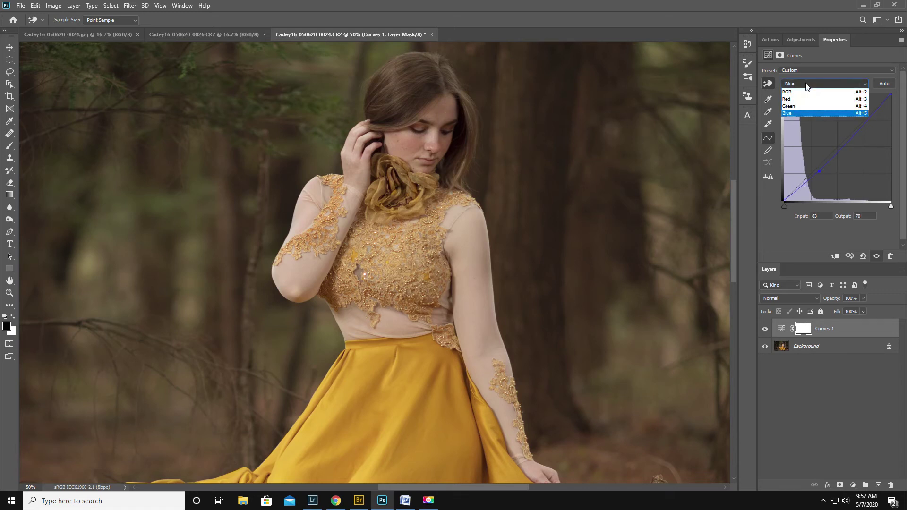
left_click(803, 103)
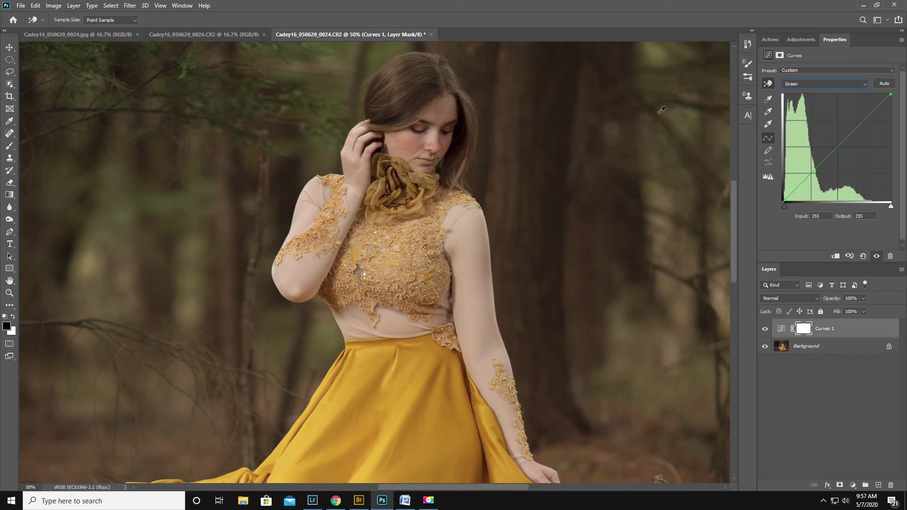
left_click_drag(445, 110, 445, 111)
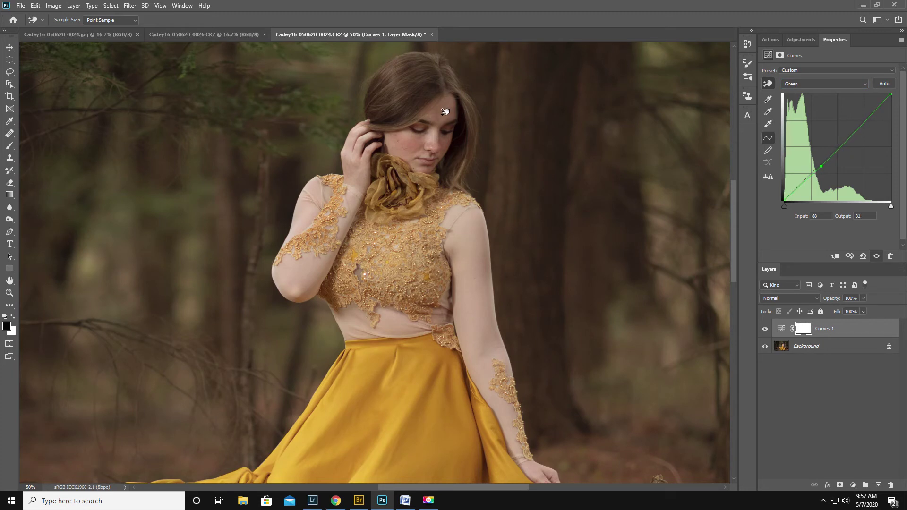
Step: Brighten the RGB channel of the Curves adjustment from the forehead tones, input 94 to output 104
left_click(796, 84)
left_click(793, 91)
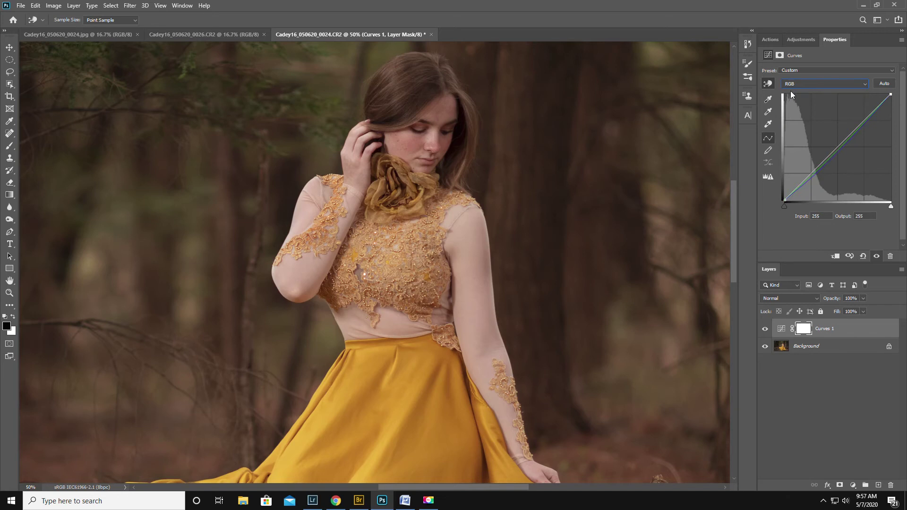
left_click(768, 84)
left_click(444, 115)
left_click_drag(444, 115, 443, 110)
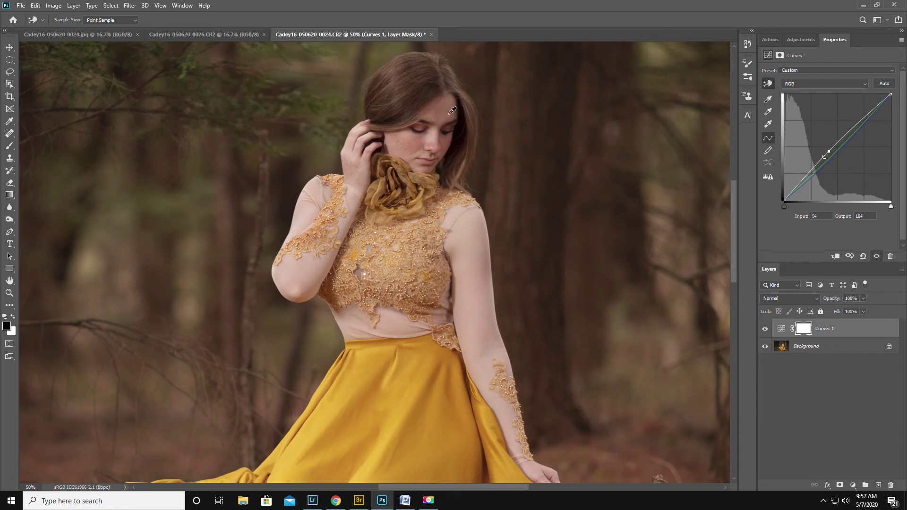
Step: Invert the Curves layer mask to black
left_click(804, 331)
key("j")
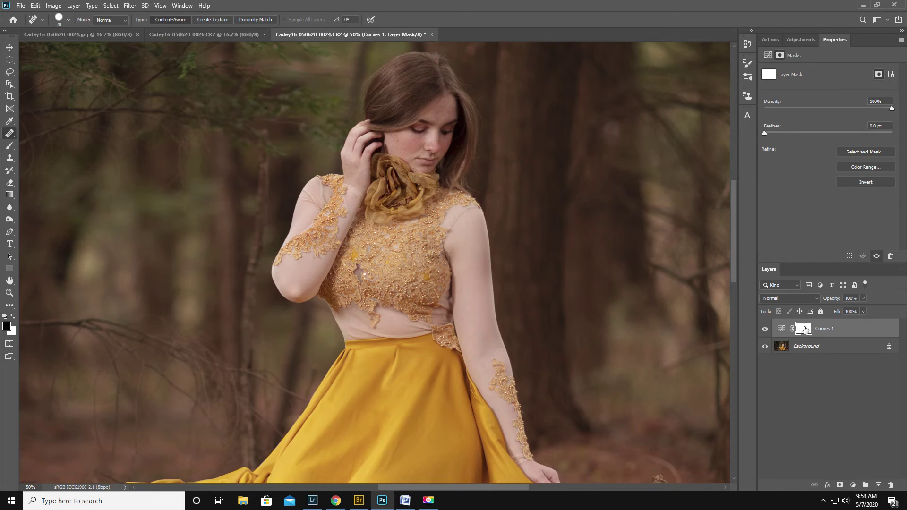
key("ctrl+i")
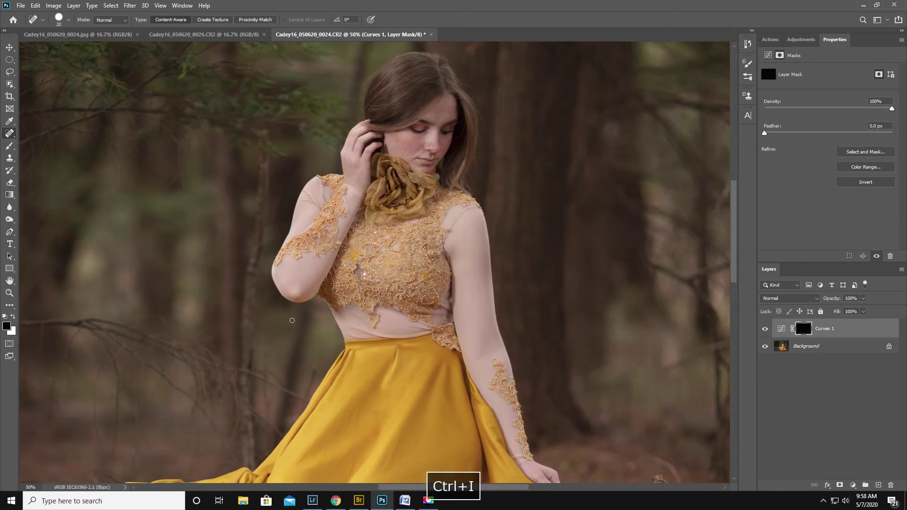
Step: Paint white on the Curves mask over the woman's face and hair with a soft 177 px brush
left_click(9, 293)
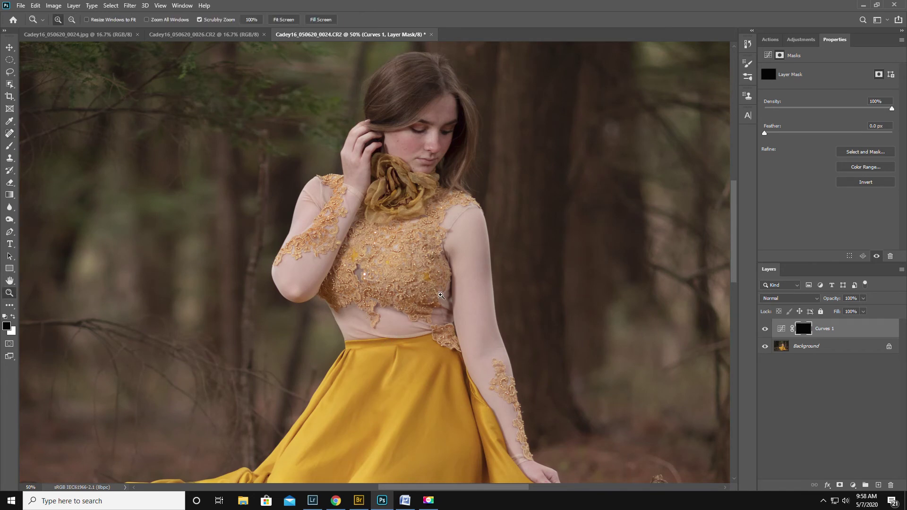
left_click(440, 295, "alt")
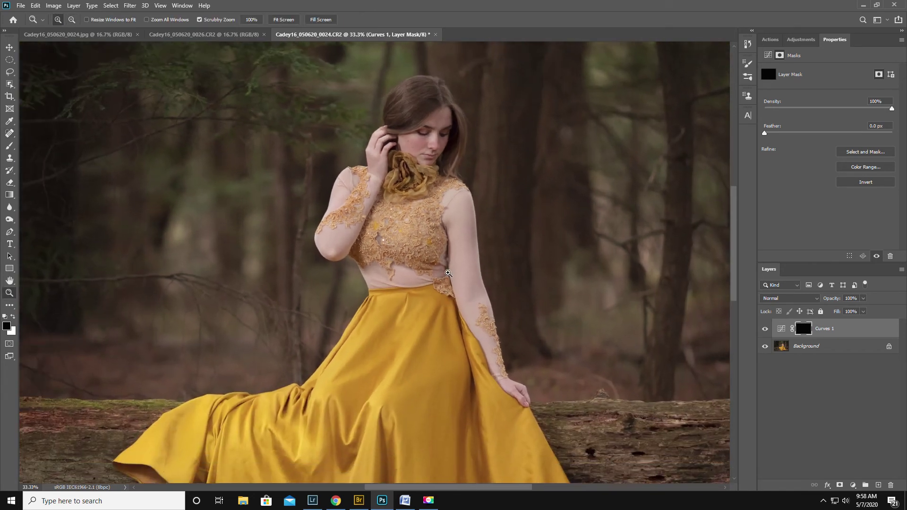
left_click(448, 273)
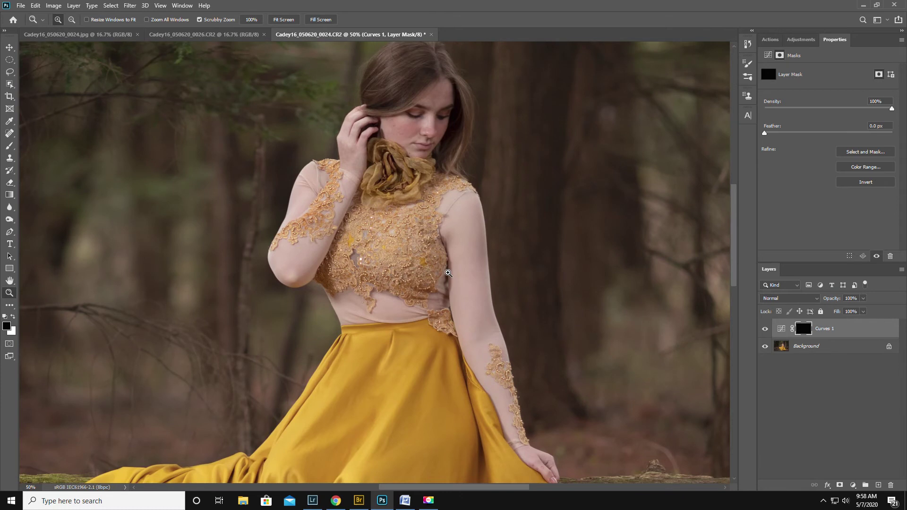
scroll(448, 273, "up", 1)
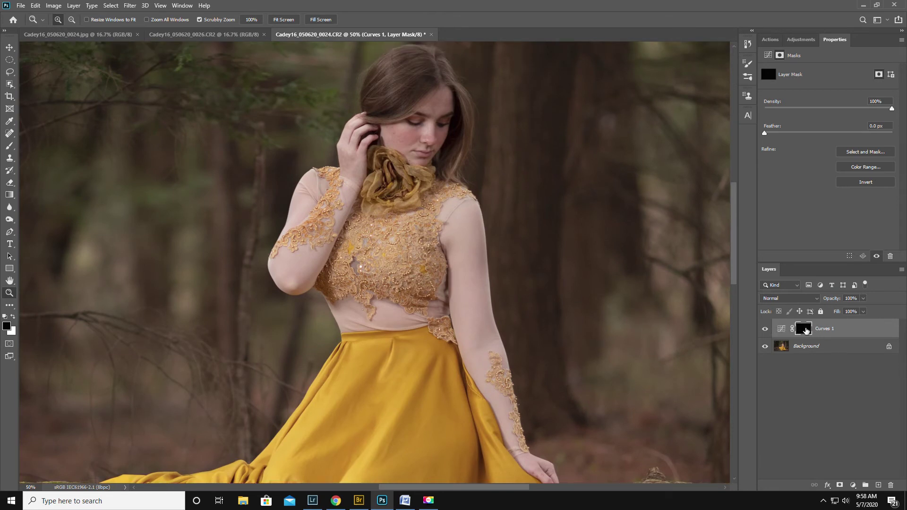
left_click(10, 147)
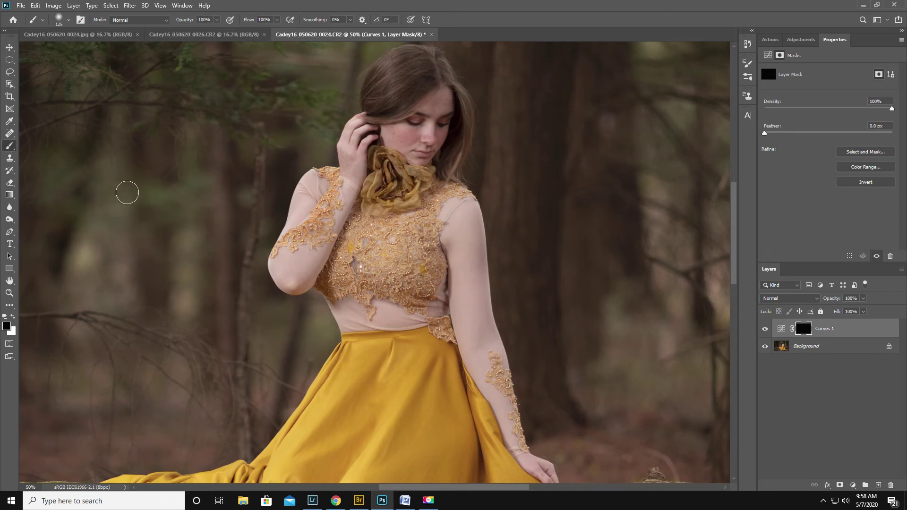
key("x")
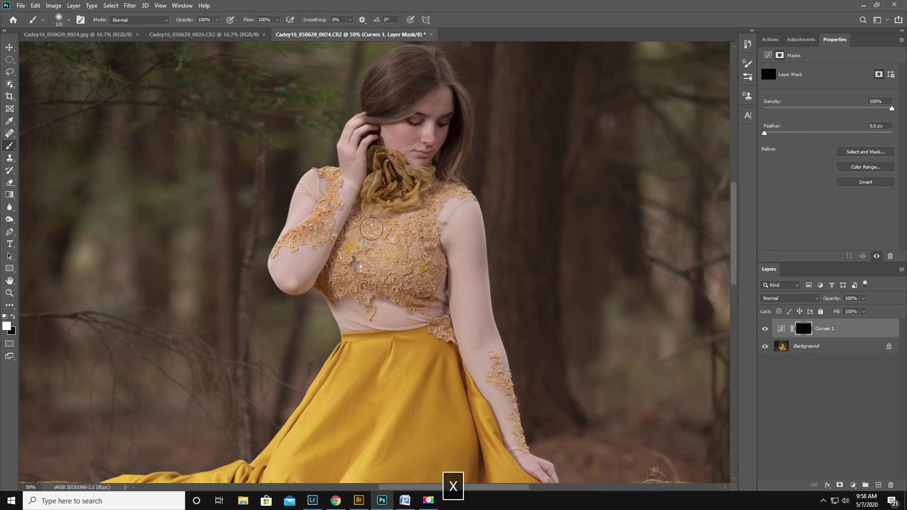
right_click(391, 229)
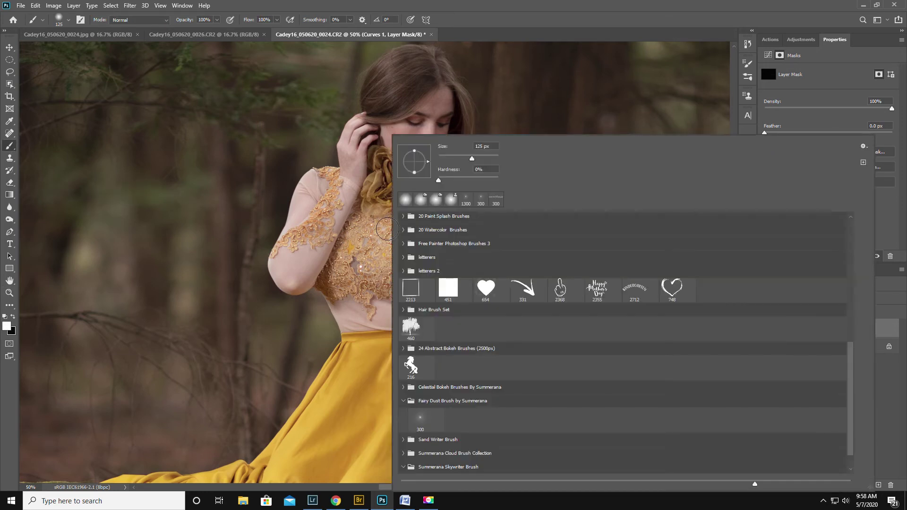
left_click(438, 181)
left_click_drag(472, 160, 481, 159)
left_click(492, 6)
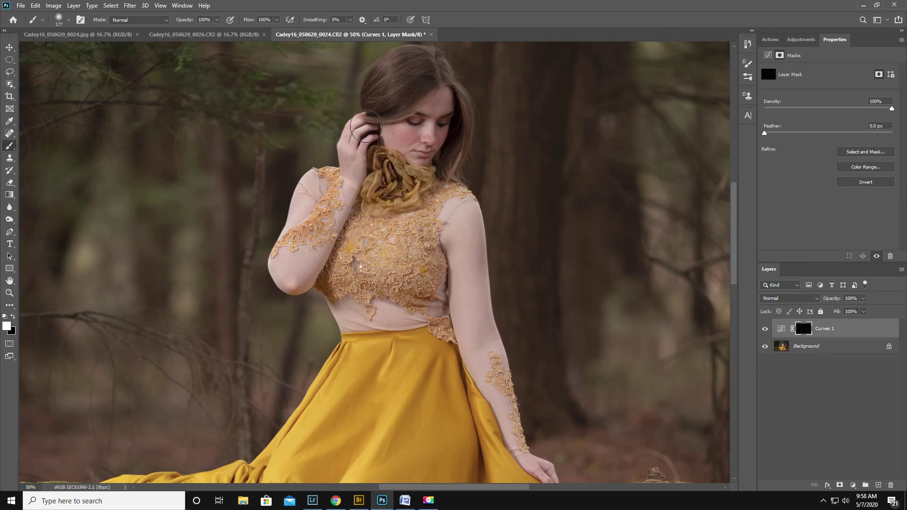
mouse_move(396, 134)
left_mouse_down()
mouse_move(419, 143)
mouse_move(413, 126)
mouse_move(426, 112)
left_mouse_up()
mouse_move(458, 132)
left_mouse_down()
mouse_move(445, 164)
mouse_move(419, 154)
mouse_move(412, 130)
mouse_move(431, 145)
left_mouse_up()
mouse_move(383, 76)
left_mouse_down()
mouse_move(378, 105)
mouse_move(400, 138)
left_mouse_up()
Step: Compare the face and hair with the Curves adjustment hidden and shown
left_click(765, 330)
left_click(765, 329)
left_click(765, 329)
left_click(765, 329)
left_click(764, 329)
left_click(764, 329)
left_click(765, 329)
left_click(765, 329)
left_click(766, 328)
left_click(766, 329)
left_click(765, 329)
left_click(766, 329)
left_click(765, 329)
left_click(765, 329)
Step: Paint black on the Curves mask over the background around the top of the woman's hair
key("x")
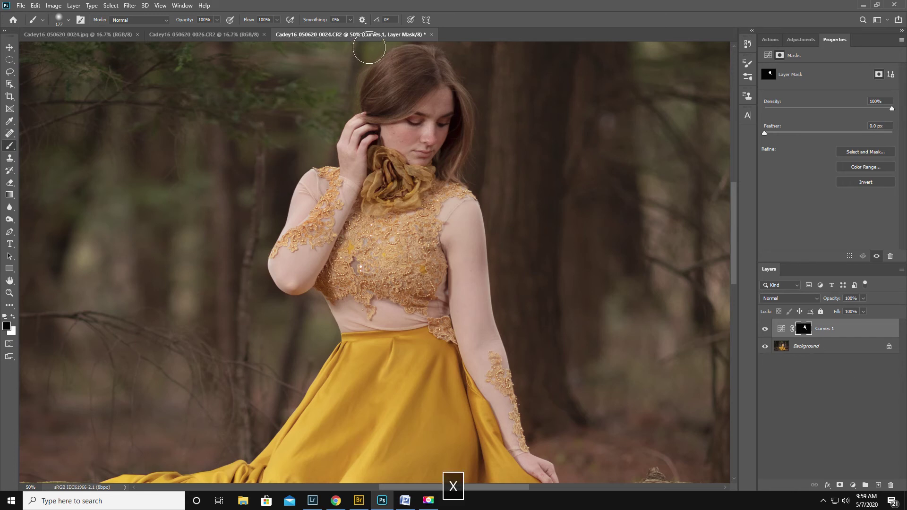
left_click_drag(352, 34, 367, 49)
left_click_drag(439, 46, 411, 40)
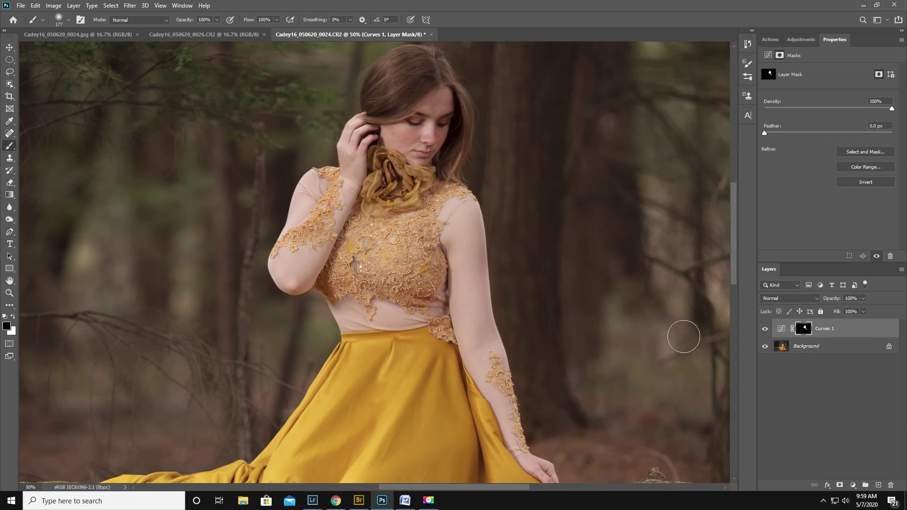
Step: Brighten the RGB curve of the masked Curves adjustment further, moving input 105 to output 128
left_click(780, 329)
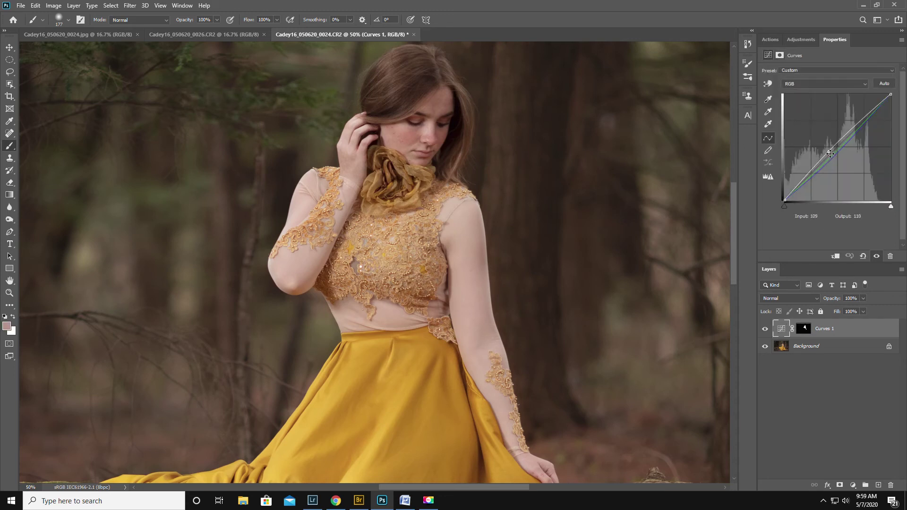
left_click(828, 149)
left_click_drag(827, 148, 830, 145)
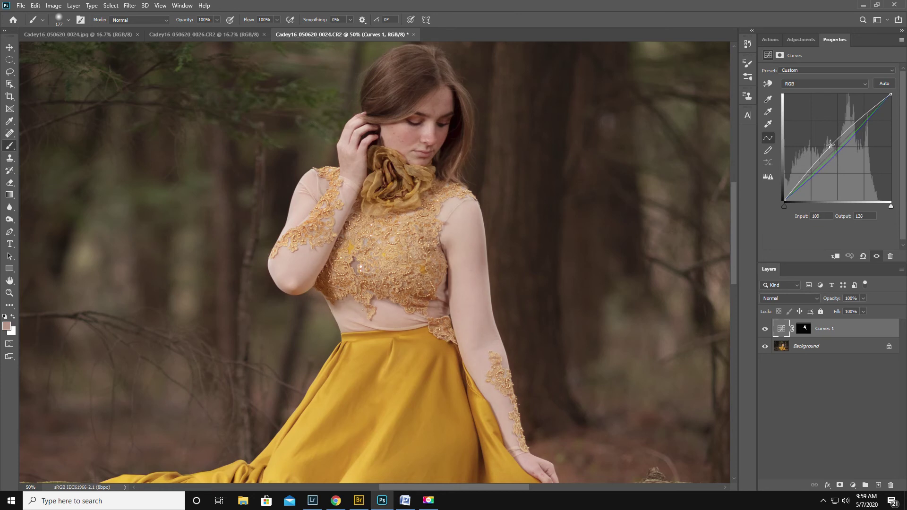
Step: Compare the portrait with the face Curves adjustment hidden and shown, and flatten the image
left_click(9, 293)
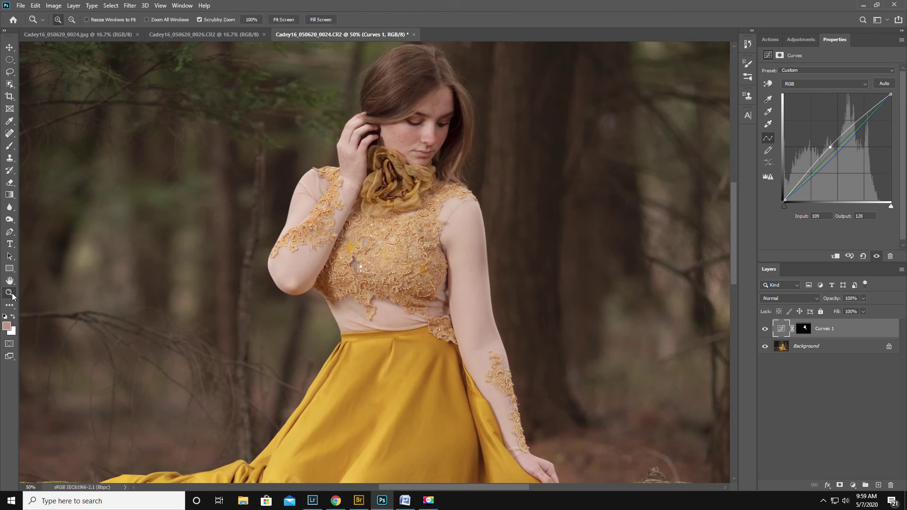
left_click(276, 284, "alt")
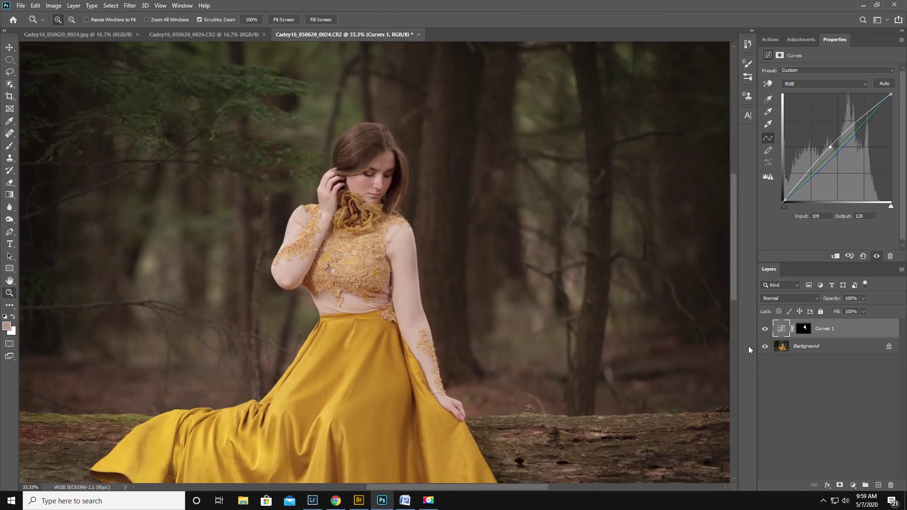
left_click(765, 329)
left_click(766, 328)
left_click(766, 329)
left_click(765, 329)
left_click(765, 329)
left_click(765, 329)
left_click(902, 270)
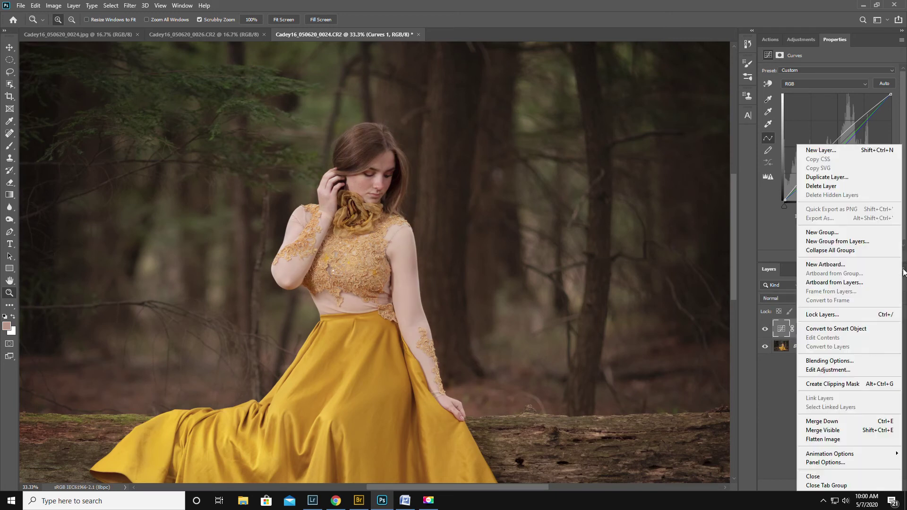
left_click(823, 440)
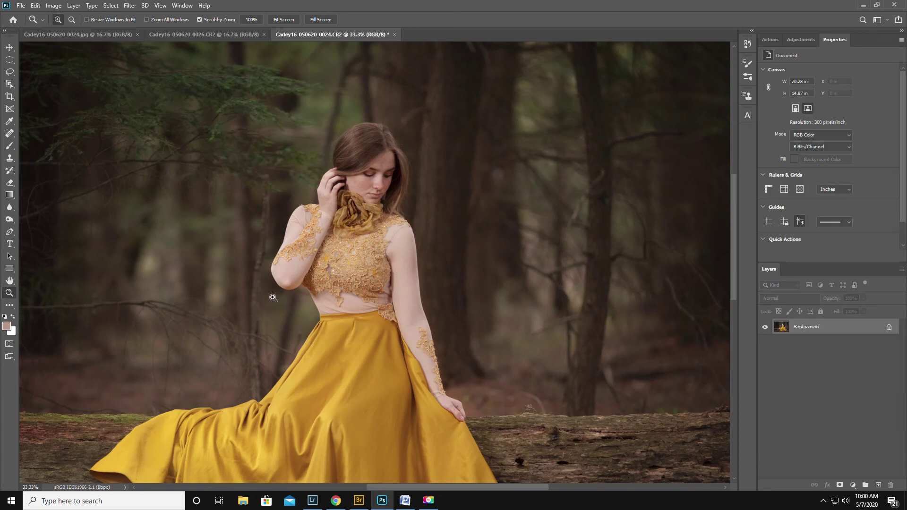
Step: Compare the whole composited portrait with the previously edited JPG version in the other open document
left_click(286, 308, "alt")
left_click(268, 335, "alt")
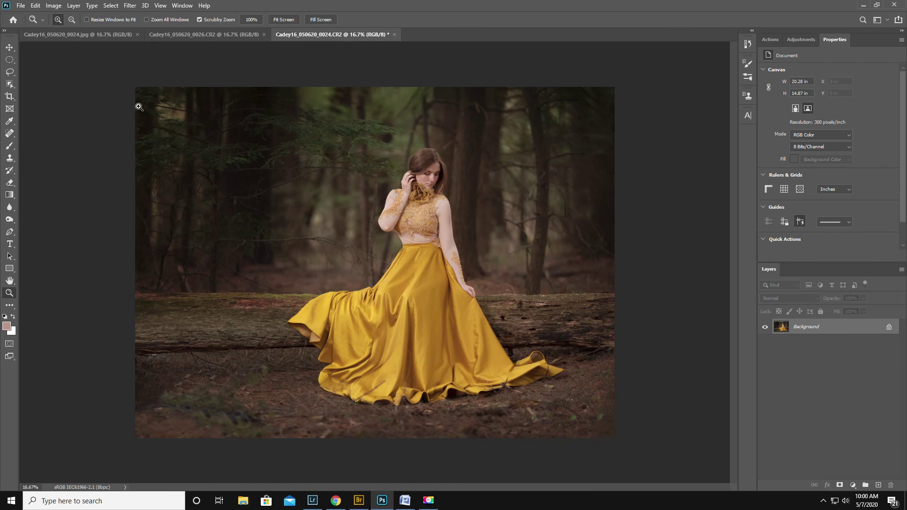
left_click(66, 33)
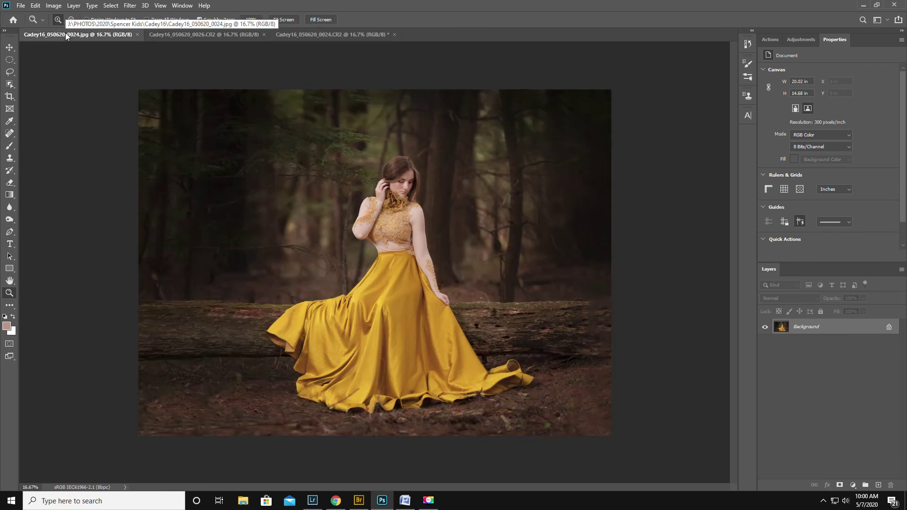
left_click(304, 34)
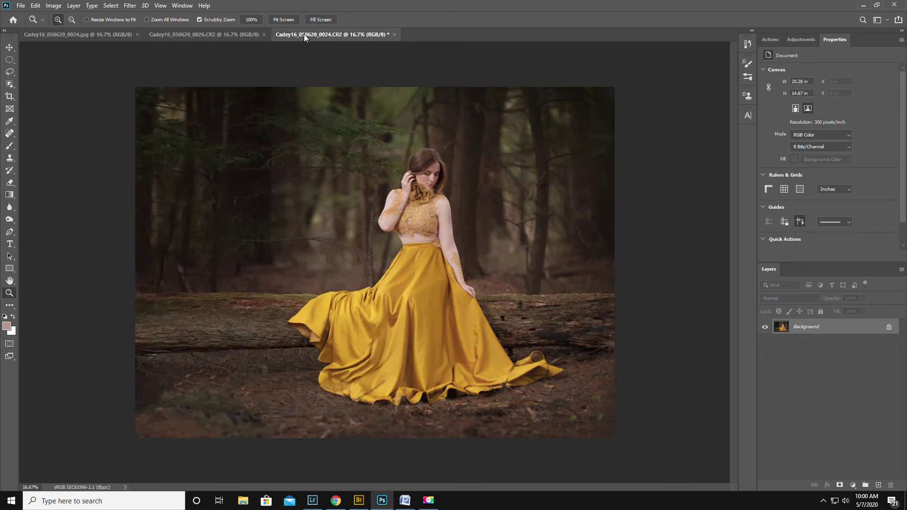
Step: Recheck the composite's overall brightness and colour against the finished JPG of the same portrait
left_click(91, 33)
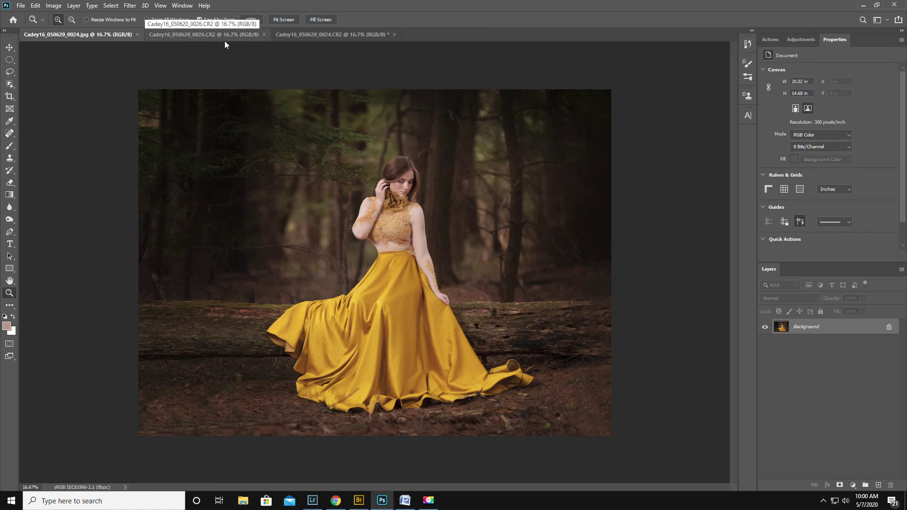
left_click(296, 34)
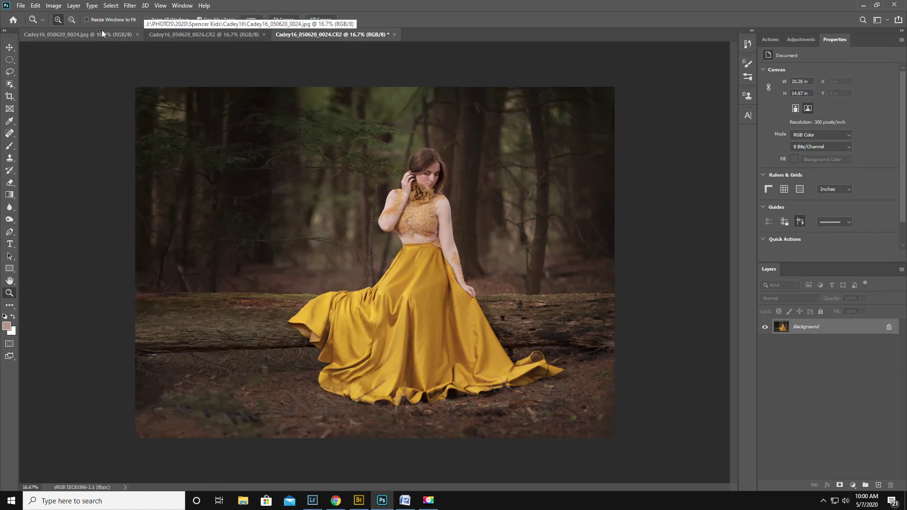
left_click(89, 33)
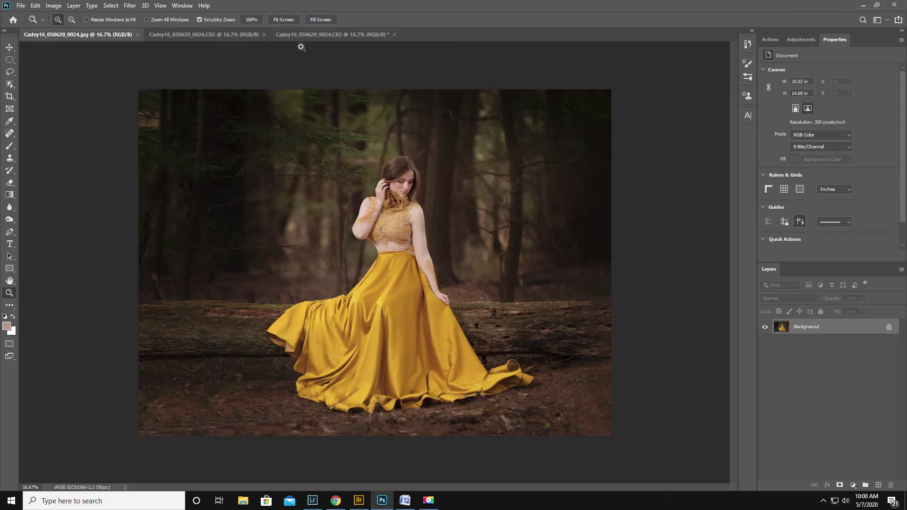
left_click(325, 34)
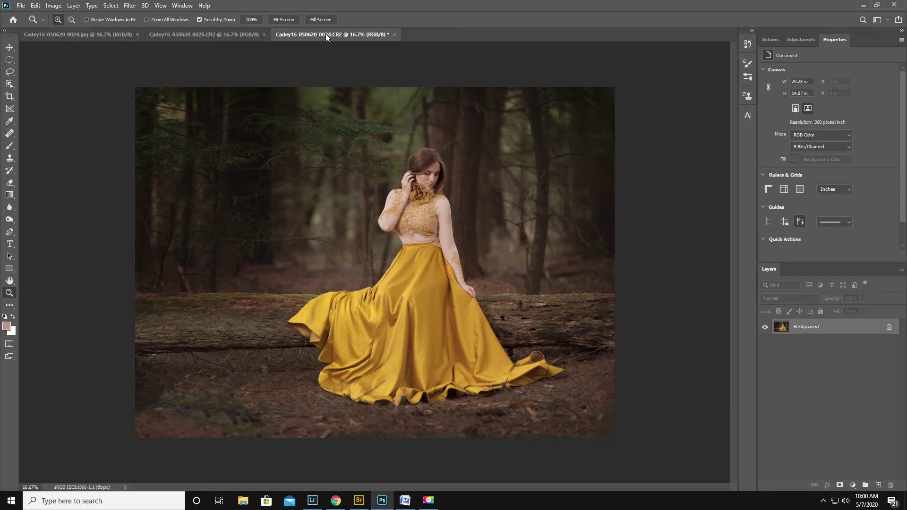
Step: Duplicate the flattened Background onto a new layer for retouching the woman's eyes
left_click(441, 168)
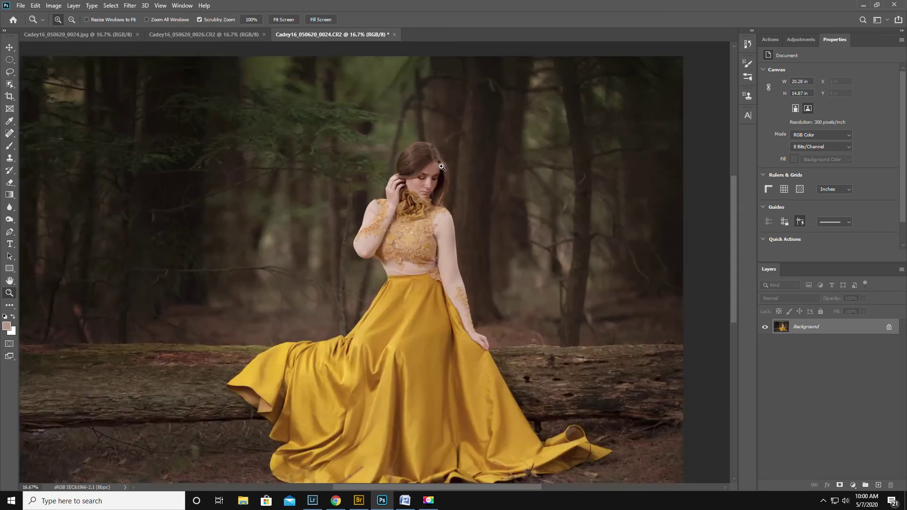
left_click(440, 168)
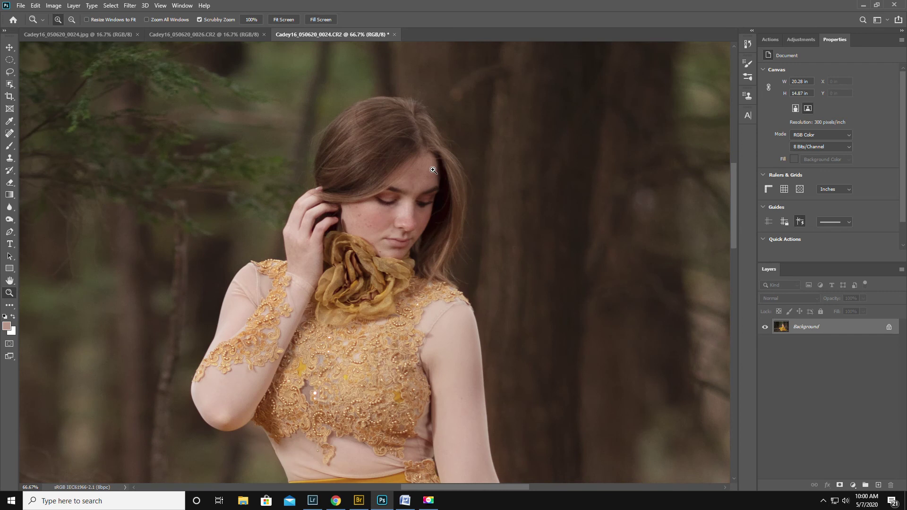
left_click(433, 170)
left_click(433, 170)
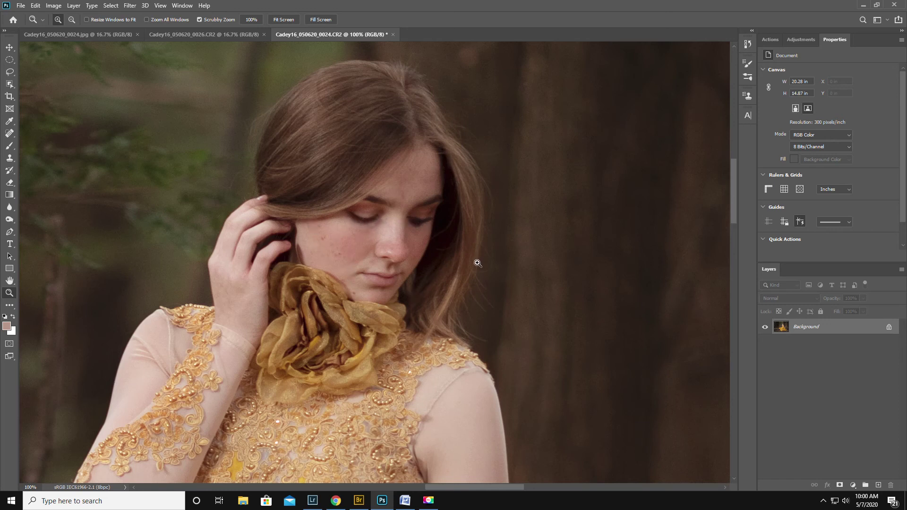
key("ctrl+j")
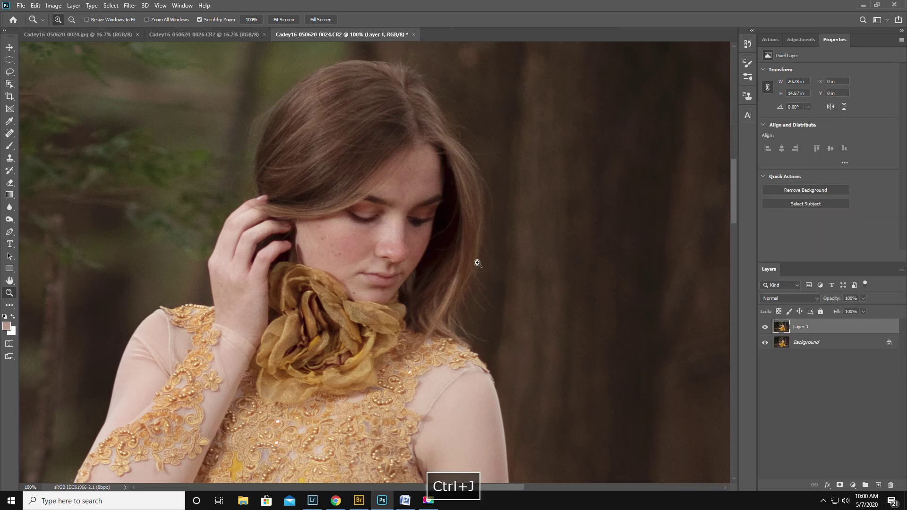
Step: Darken the lash lines with a very small Burn brush on Shadows at 33% exposure, and set the duplicate layer's opacity to 68%
right_click(9, 220)
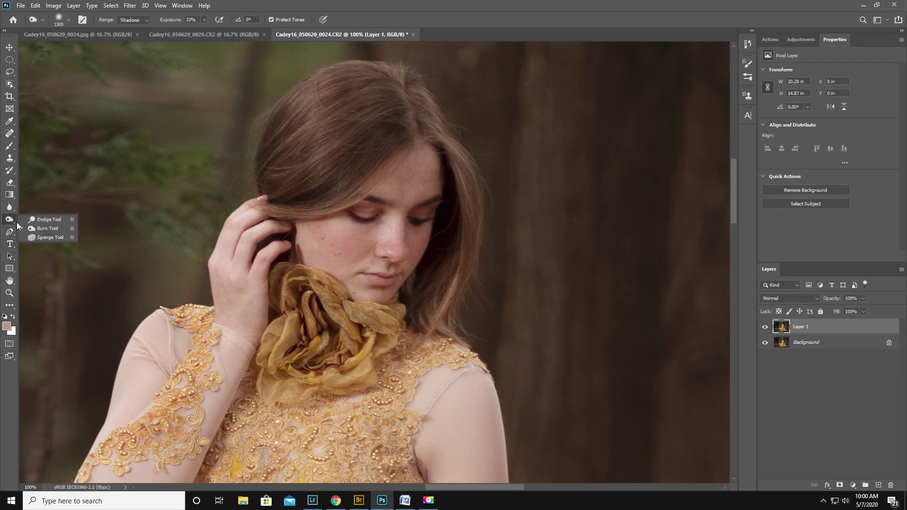
left_click(49, 228)
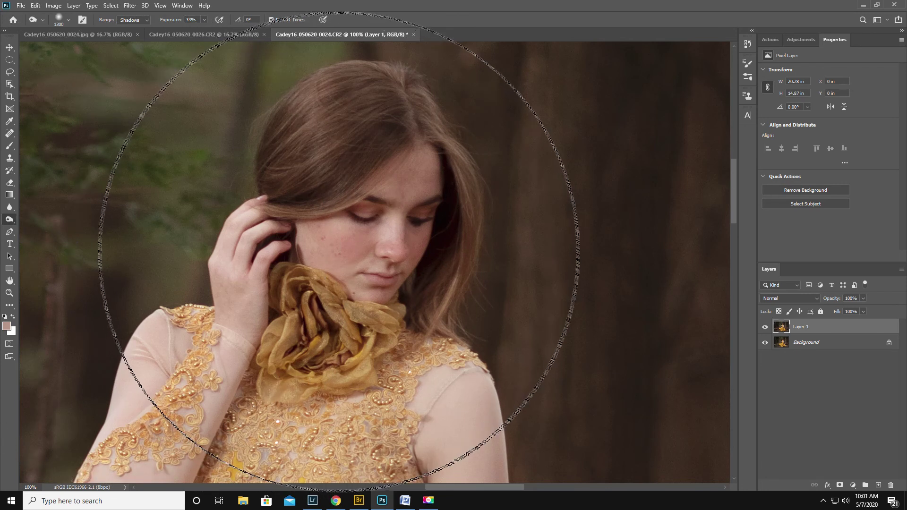
key("bracketleft")
key("bracketleft")
key("bracketleft")
key("bracketleft")
key("bracketleft")
key("bracketleft")
key("bracketleft")
key("bracketleft")
key("bracketleft")
key("bracketleft")
key("bracketleft")
key("bracketleft")
key("bracketleft")
key("bracketleft")
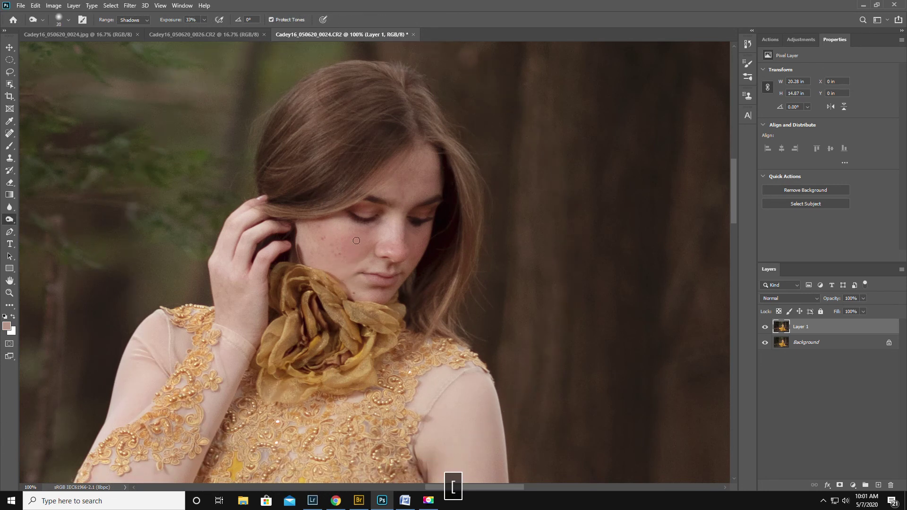
key("bracketleft")
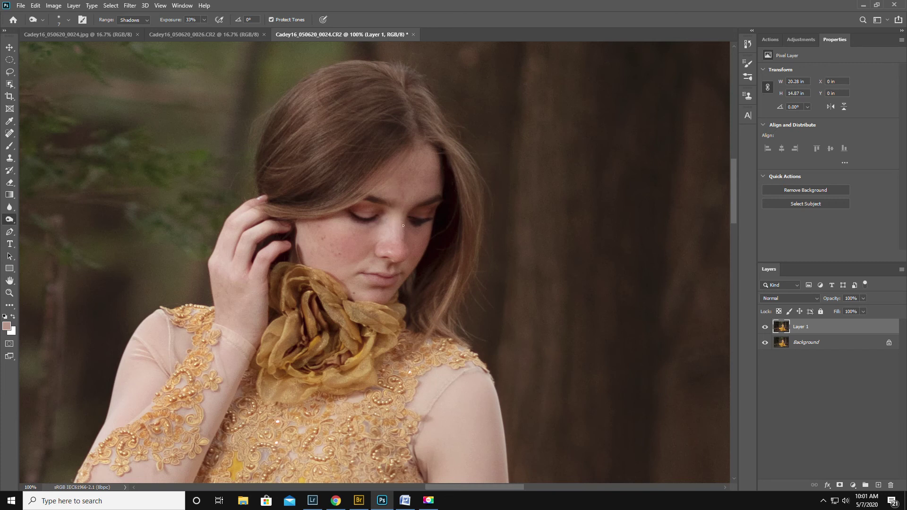
left_click(9, 293)
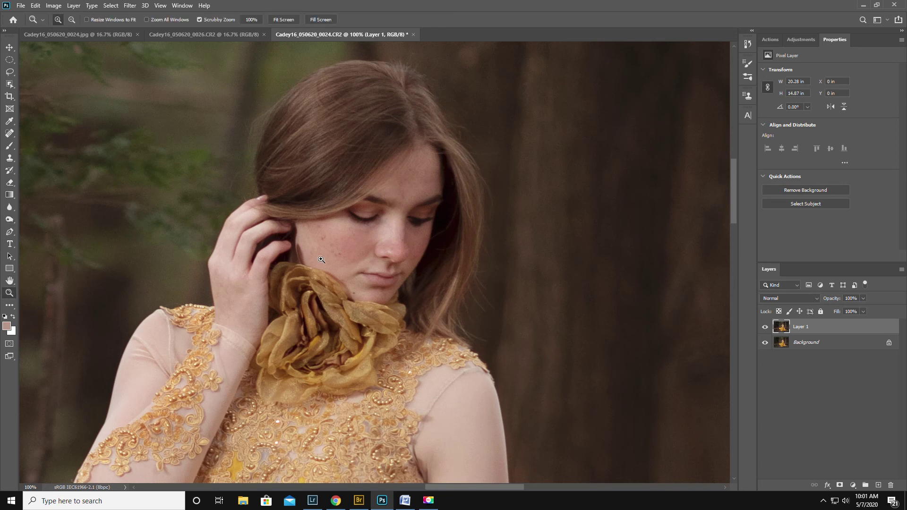
left_click(351, 230)
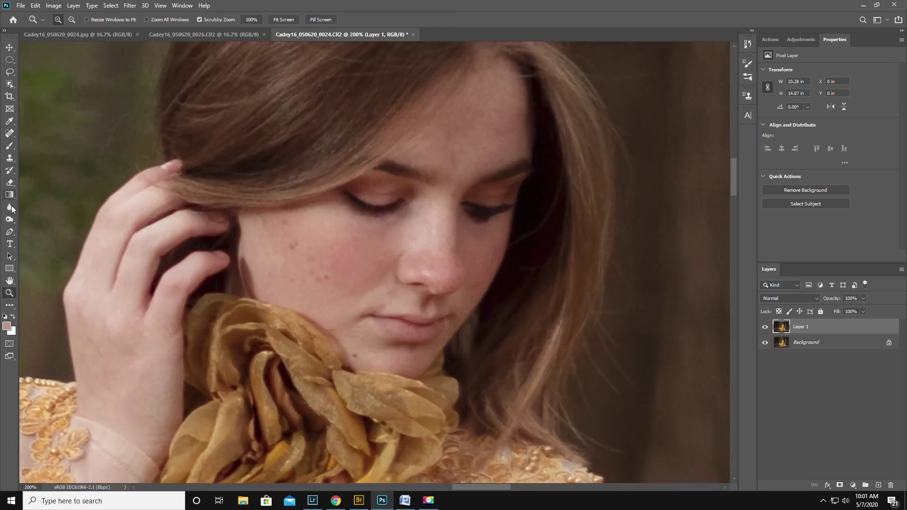
left_click(10, 219)
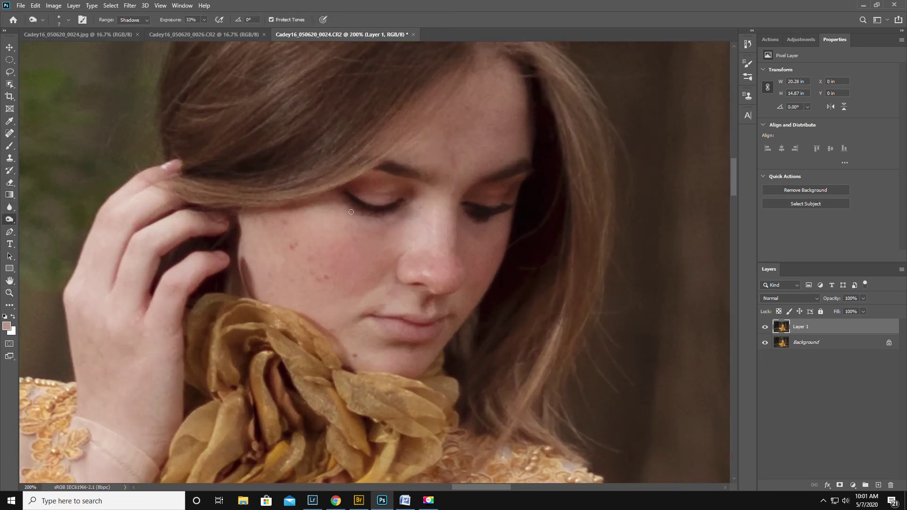
key("bracketleft")
key("bracketleft")
key("bracketleft")
left_click_drag(833, 299, 818, 306)
Step: Examine the darkened lash lines from a distance and again close up at 200%
left_click(10, 293)
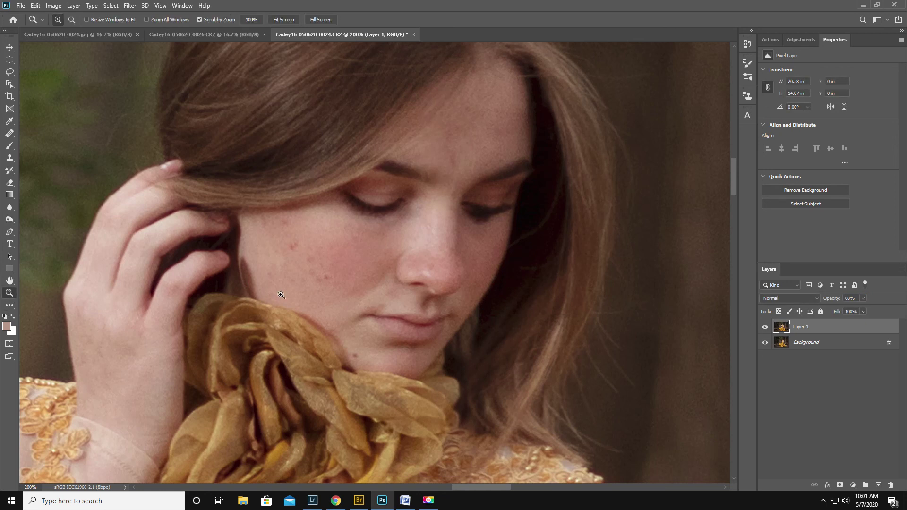
left_click(364, 285, "alt")
left_click(366, 286, "alt")
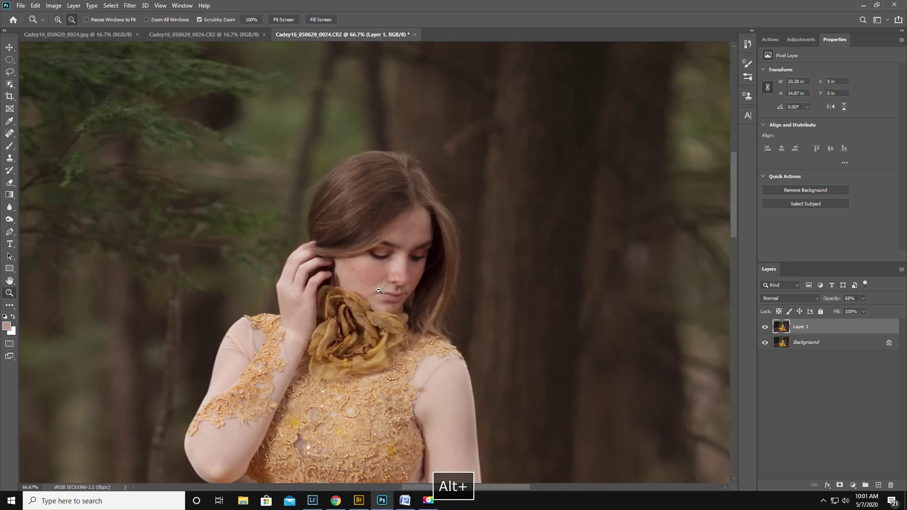
left_click(374, 310, "alt")
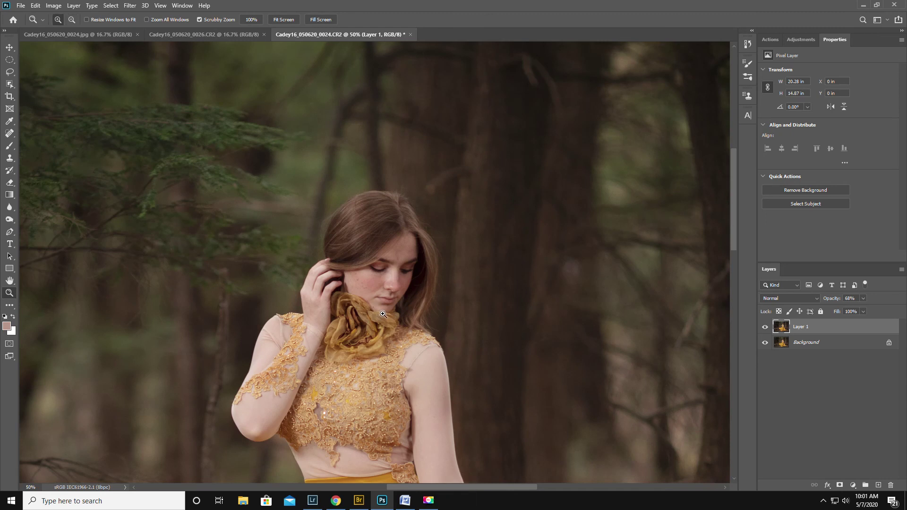
left_click(382, 313, "alt")
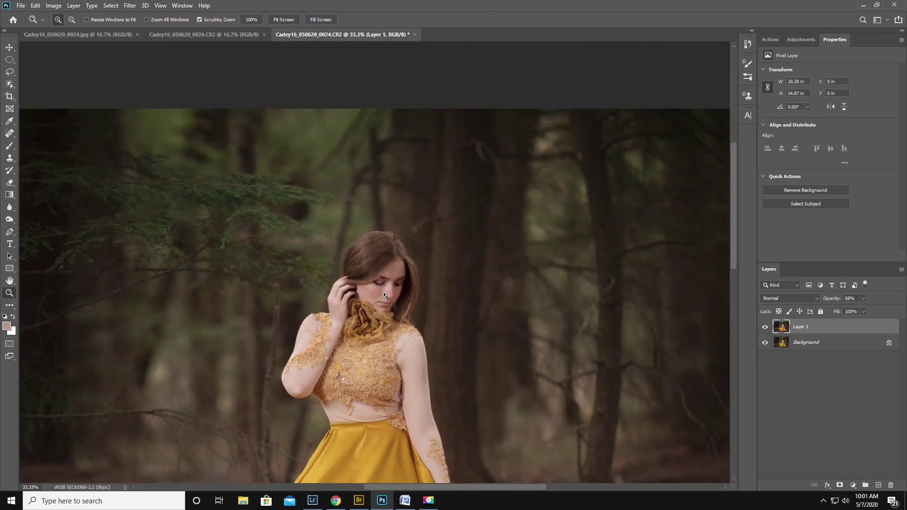
left_click(385, 296)
left_click(385, 295)
left_click(385, 296)
left_click(385, 296)
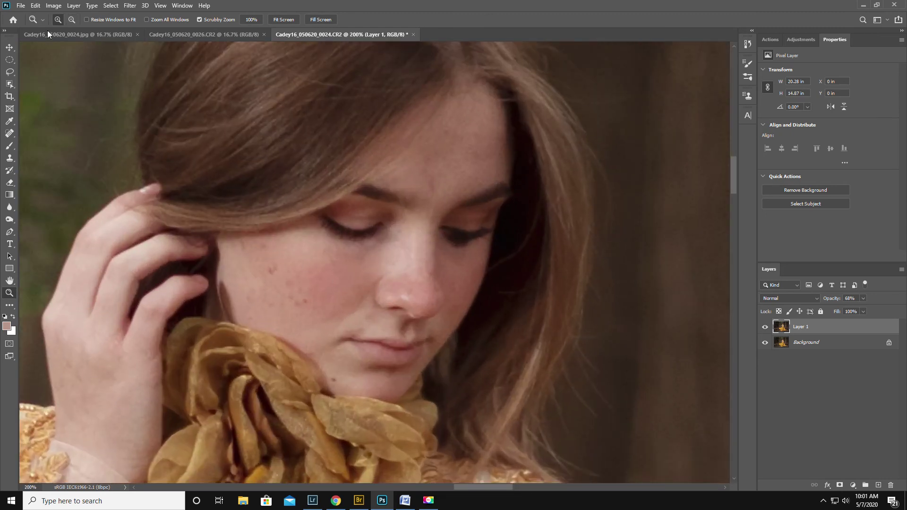
Step: Compare the woman's face at 200% in the finished JPG with the face in the composite
left_click(60, 33)
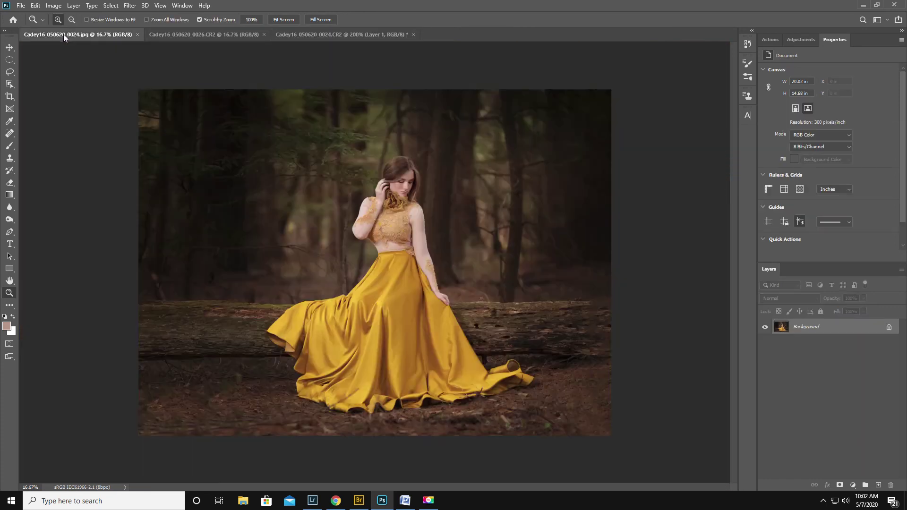
left_click(408, 183)
left_click(408, 183)
left_click(408, 182)
left_click(407, 183)
left_click(407, 183)
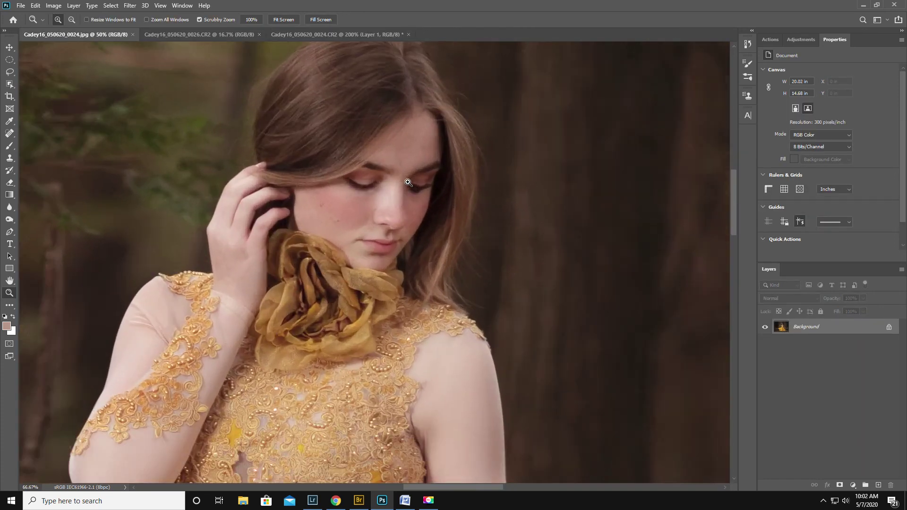
left_click(408, 182)
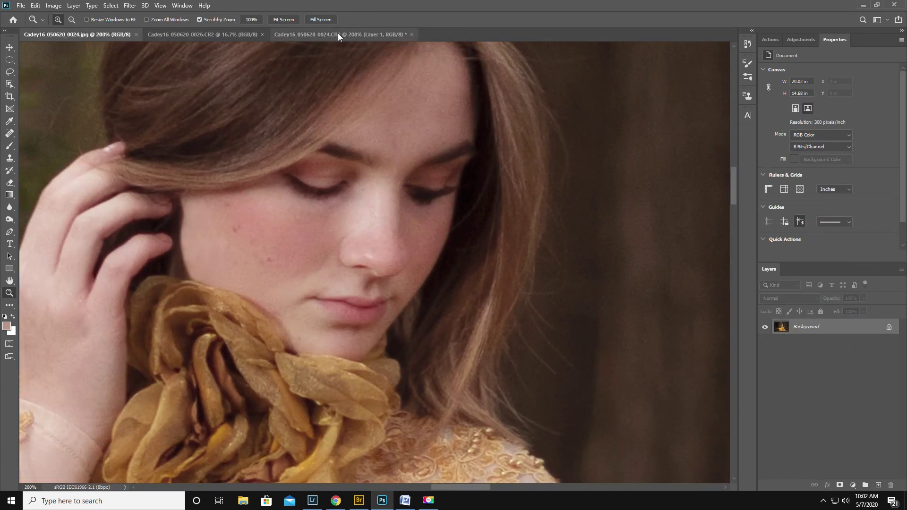
left_click(340, 33)
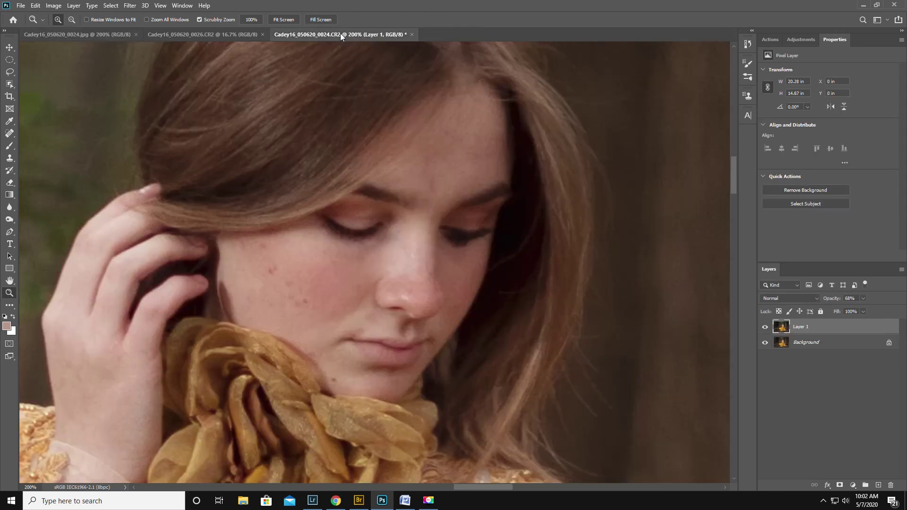
Step: Flatten the image and run the Rosy Cheeks action from the Summerana Skin Essentials Action Collection, continuing through its messages
left_click(902, 269)
left_click(822, 440)
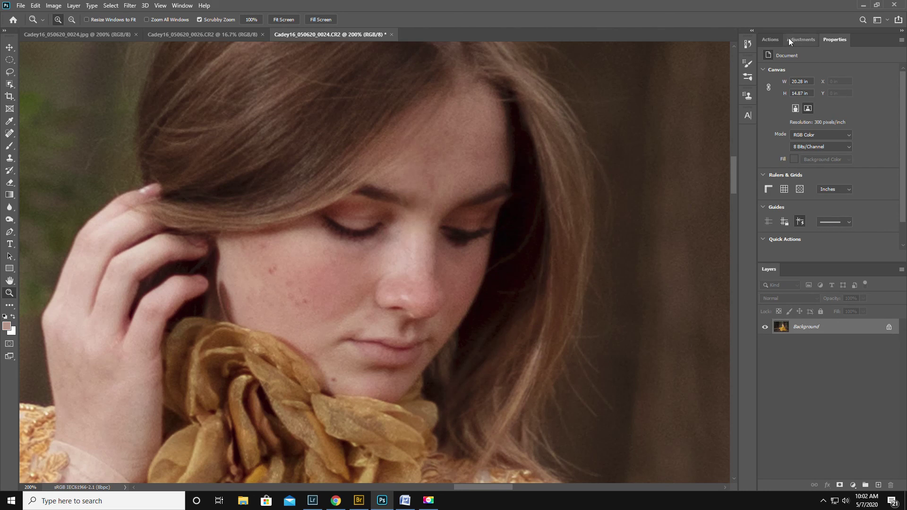
left_click(769, 39)
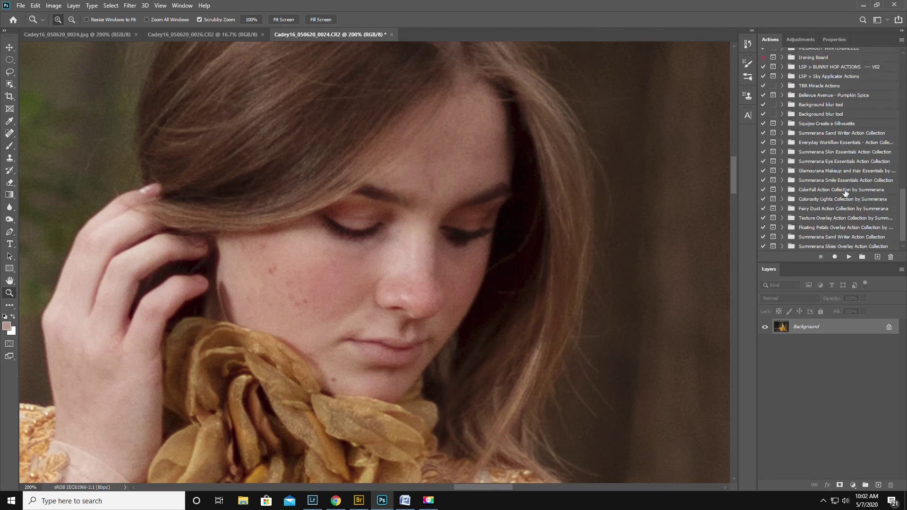
left_click(782, 152)
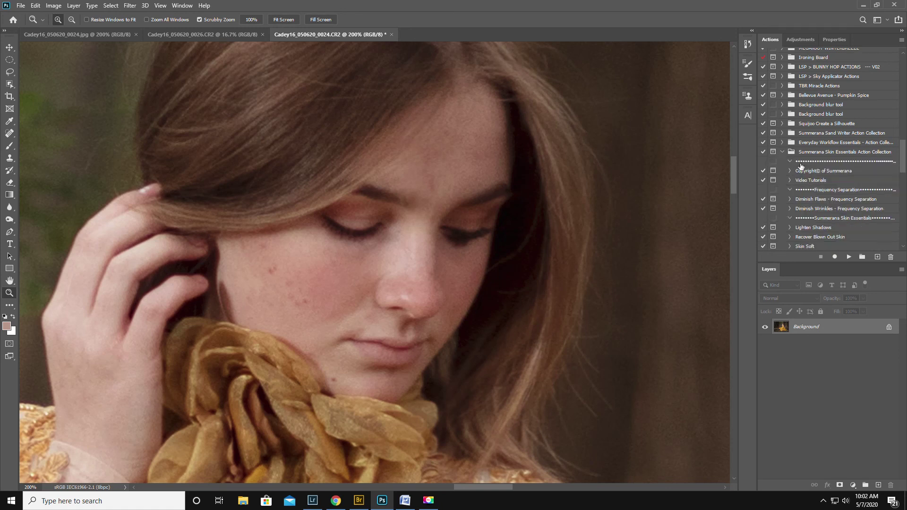
scroll(844, 181, "down", 3)
scroll(844, 182, "down", 3)
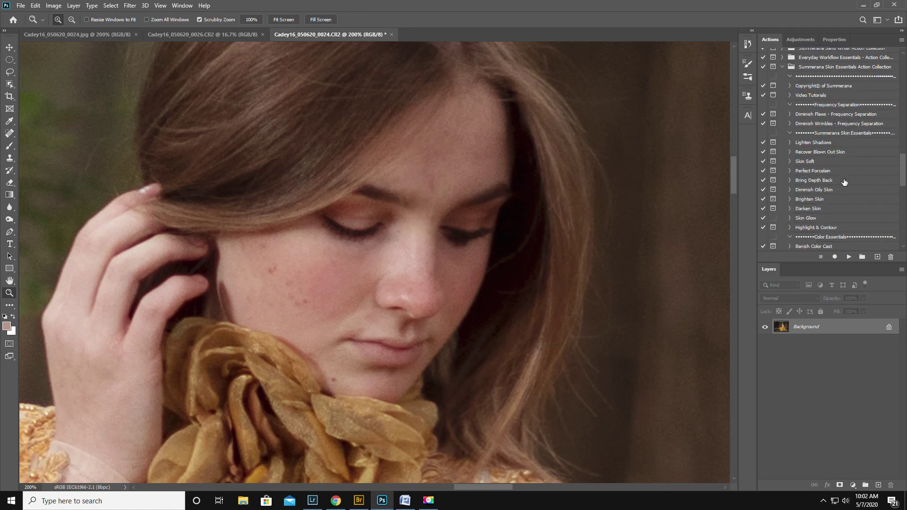
scroll(844, 182, "down", 3)
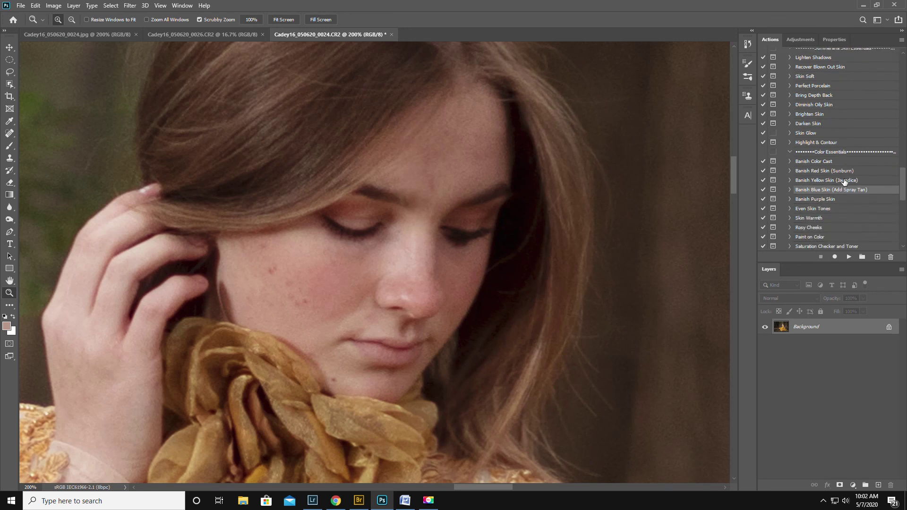
left_click(811, 209)
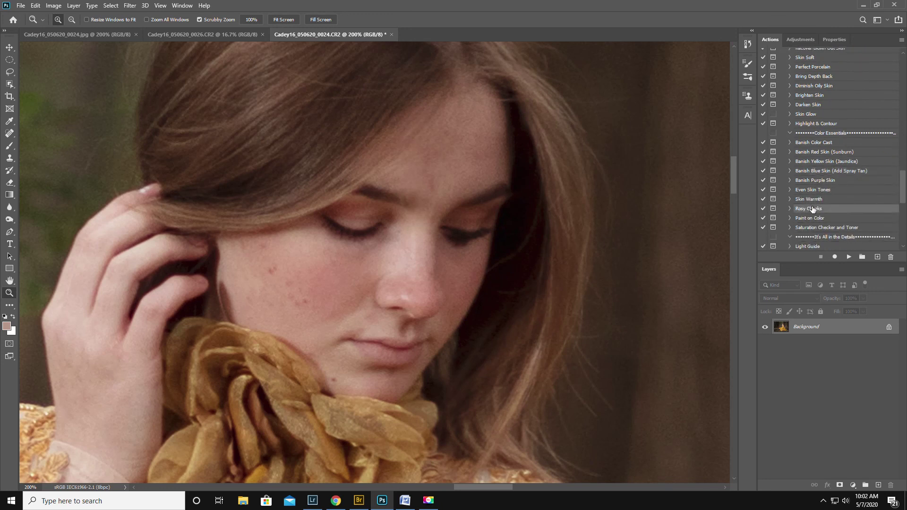
left_click(849, 257)
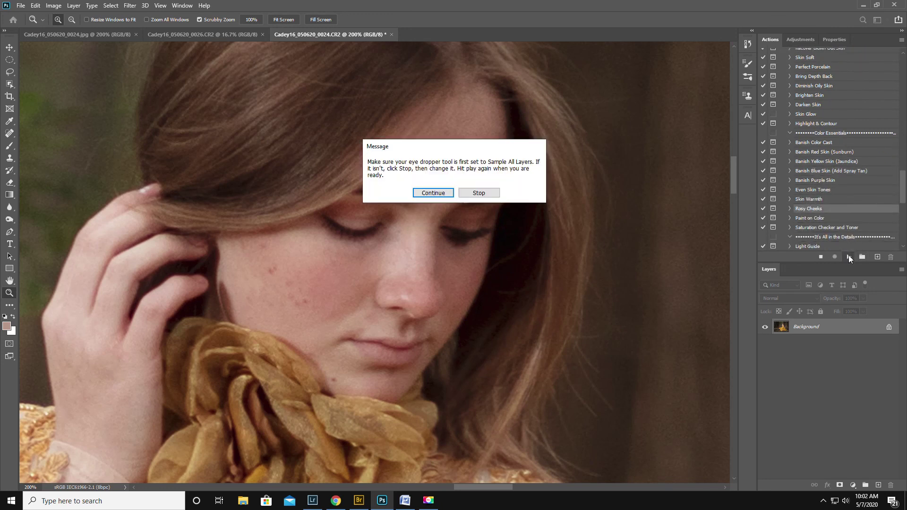
left_click(430, 194)
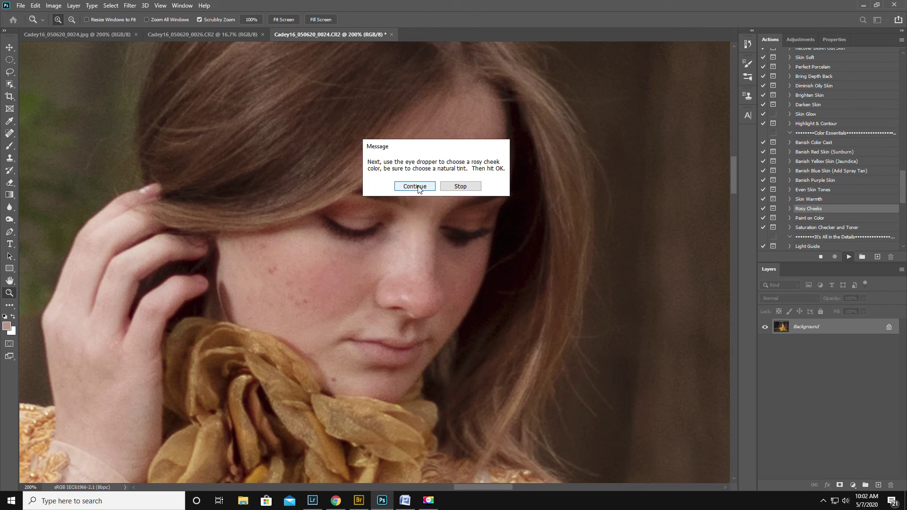
left_click(415, 186)
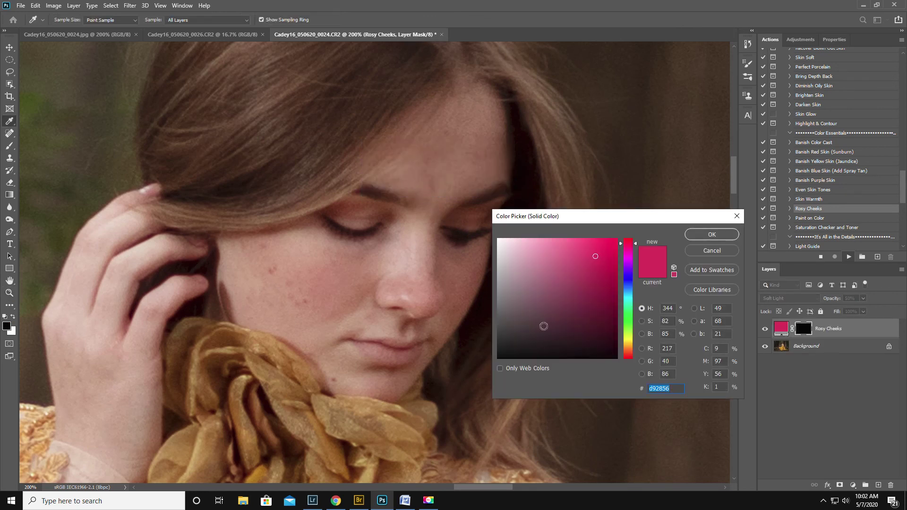
Step: Choose a muted pink as the blush fill colour for the Rosy Cheeks layer and continue through the action's closing message
left_click(551, 256)
left_click(542, 248)
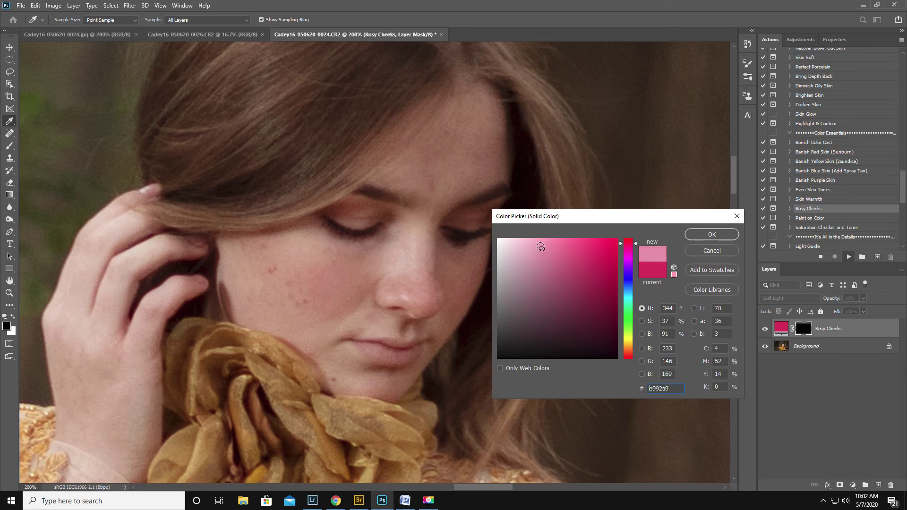
left_click(550, 244)
left_click(542, 275)
left_click(557, 269)
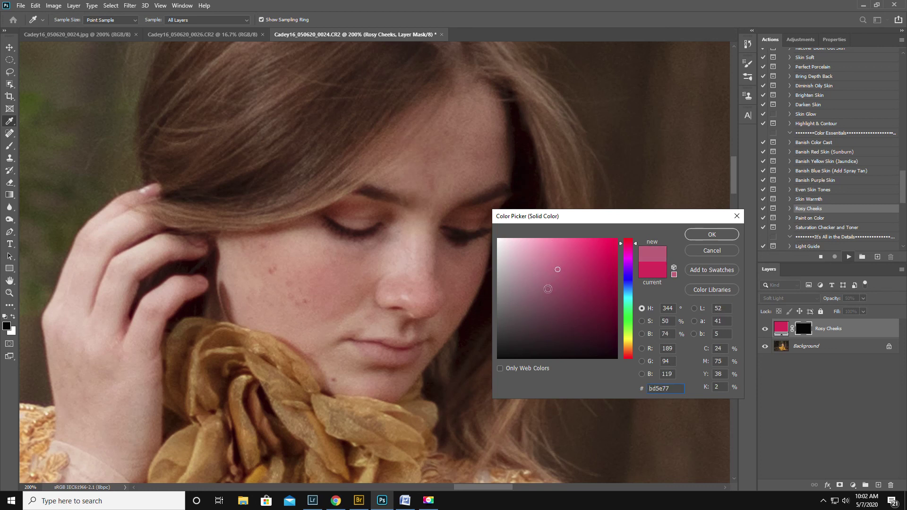
left_click(548, 289)
left_click(556, 278)
left_click(719, 234)
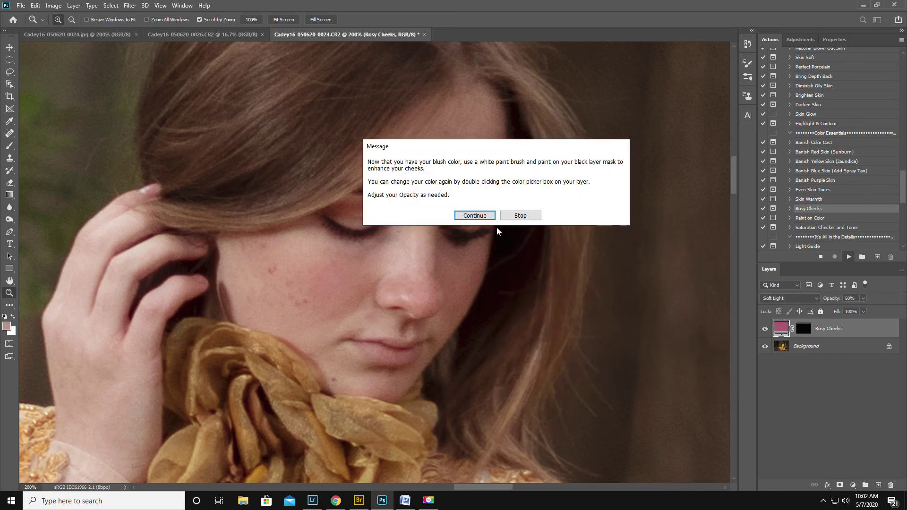
left_click(475, 216)
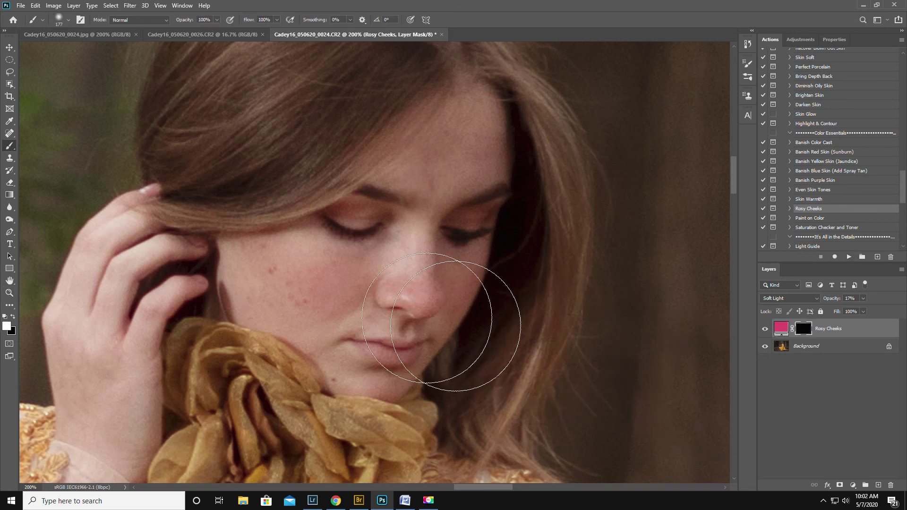
Step: Paint blush over the woman's near cheek in white on the Rosy Cheeks mask with a 90 px brush
key("bracketleft")
key("bracketleft")
key("bracketleft")
key("bracketleft")
key("bracketleft")
mouse_move(318, 284)
left_mouse_down()
mouse_move(242, 261)
mouse_move(267, 257)
left_mouse_up()
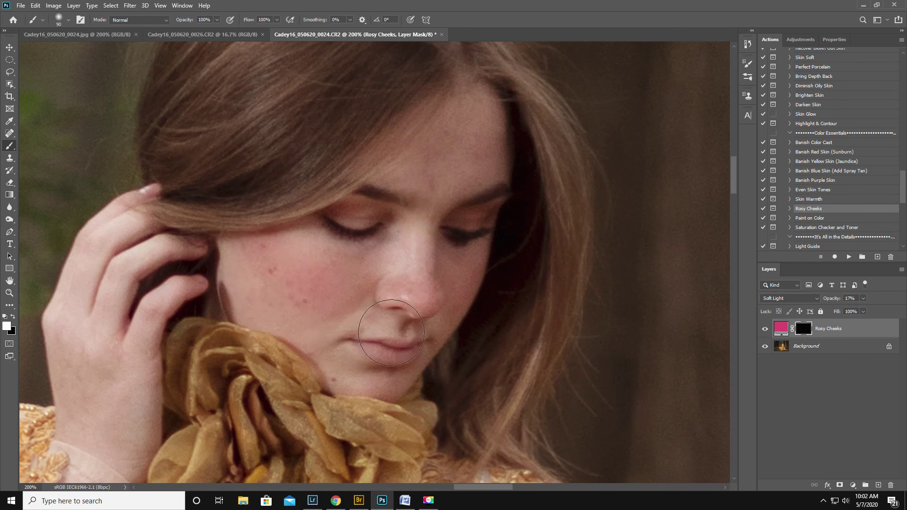
Step: Paint colour onto the lips on the Rosy Cheeks mask with a much smaller brush, and set the layer's opacity to 41%
key("bracketleft")
key("bracketleft")
key("bracketleft")
key("bracketleft")
key("bracketleft")
key("bracketleft")
key("bracketleft")
mouse_move(402, 354)
left_mouse_down()
mouse_move(369, 348)
mouse_move(412, 352)
mouse_move(373, 349)
mouse_move(398, 355)
left_mouse_up()
key("bracketleft")
key("bracketleft")
key("bracketleft")
left_click_drag(832, 300, 843, 300)
Step: Soften the cheek blush on the Rosy Cheeks mask with an 80 px black brush at 32% opacity, out to the hairline and ear
key("bracketright")
key("bracketright")
key("bracketright")
key("bracketright")
key("bracketright")
key("bracketright")
key("bracketright")
key("bracketright")
key("bracketright")
key("bracketright")
key("bracketright")
key("bracketright")
key("bracketright")
left_click_drag(187, 22, 150, 29)
mouse_move(278, 286)
left_mouse_down()
mouse_move(320, 300)
mouse_move(262, 277)
mouse_move(302, 284)
left_mouse_up()
key("x")
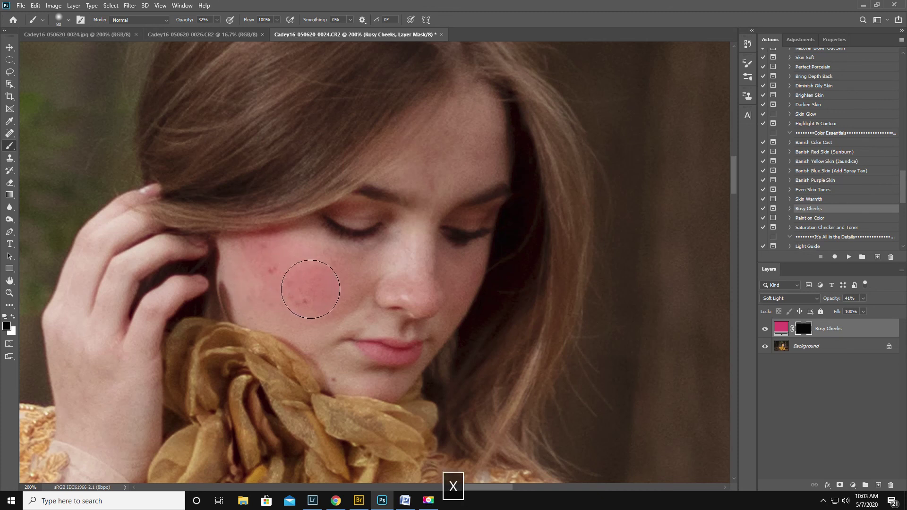
mouse_move(321, 275)
left_mouse_down()
mouse_move(344, 290)
mouse_move(321, 279)
left_mouse_up()
mouse_move(257, 216)
left_mouse_down()
mouse_move(361, 283)
mouse_move(321, 309)
mouse_move(225, 268)
left_mouse_up()
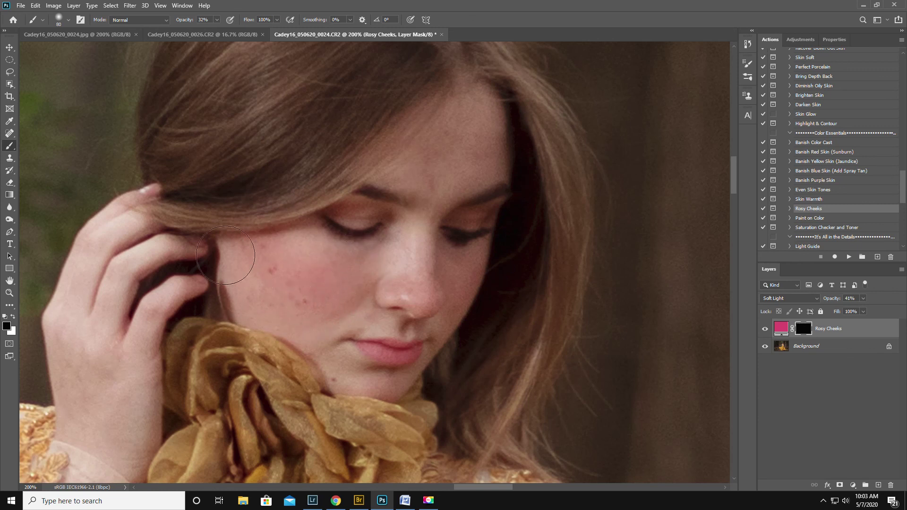
Step: Compare the face with and without the Rosy Cheeks layer, and set the layer's opacity to 29%
left_click(765, 329)
left_click(765, 329)
left_click_drag(834, 301, 830, 302)
left_click(765, 330)
left_click(765, 329)
Step: Examine the blush and lip colour within the whole portrait at 16.7%
key("z")
left_click(346, 263, "alt")
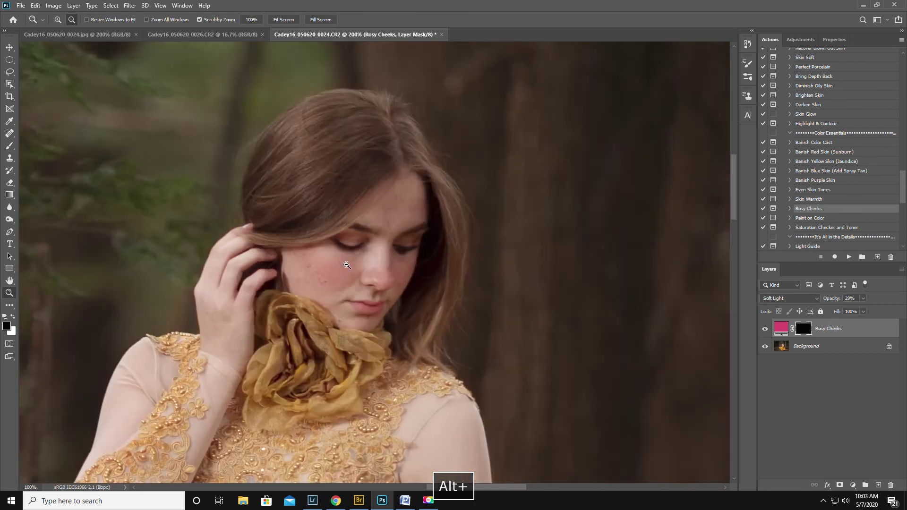
left_click(346, 266, "alt")
left_click(343, 273, "alt")
left_click(341, 275, "alt")
left_click(325, 291, "alt")
left_click(324, 292, "alt")
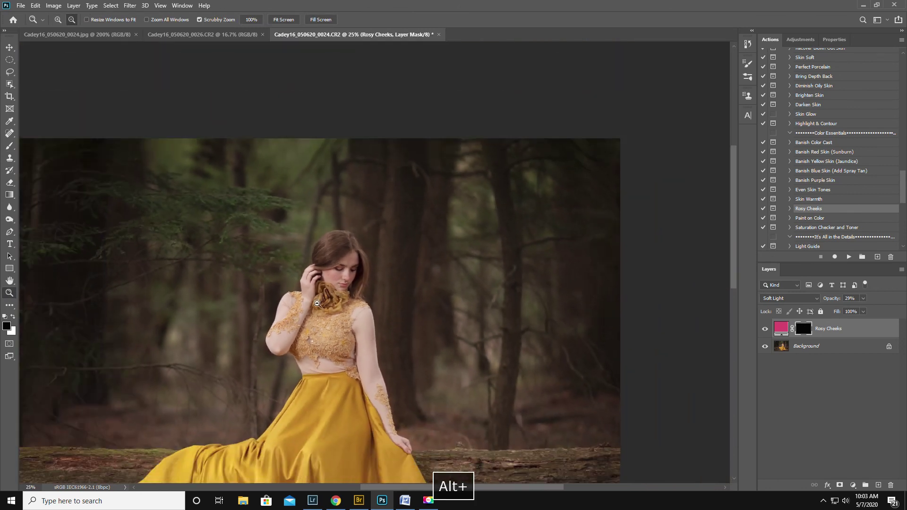
left_click(318, 304, "alt")
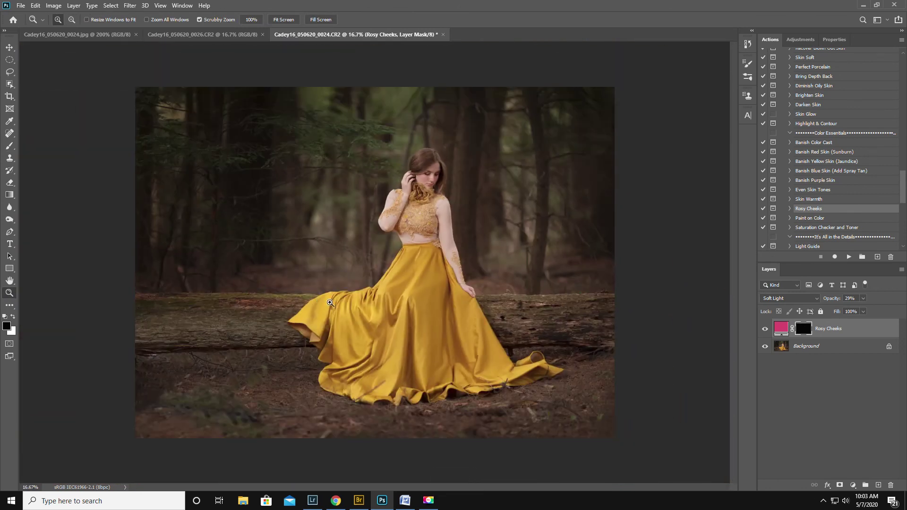